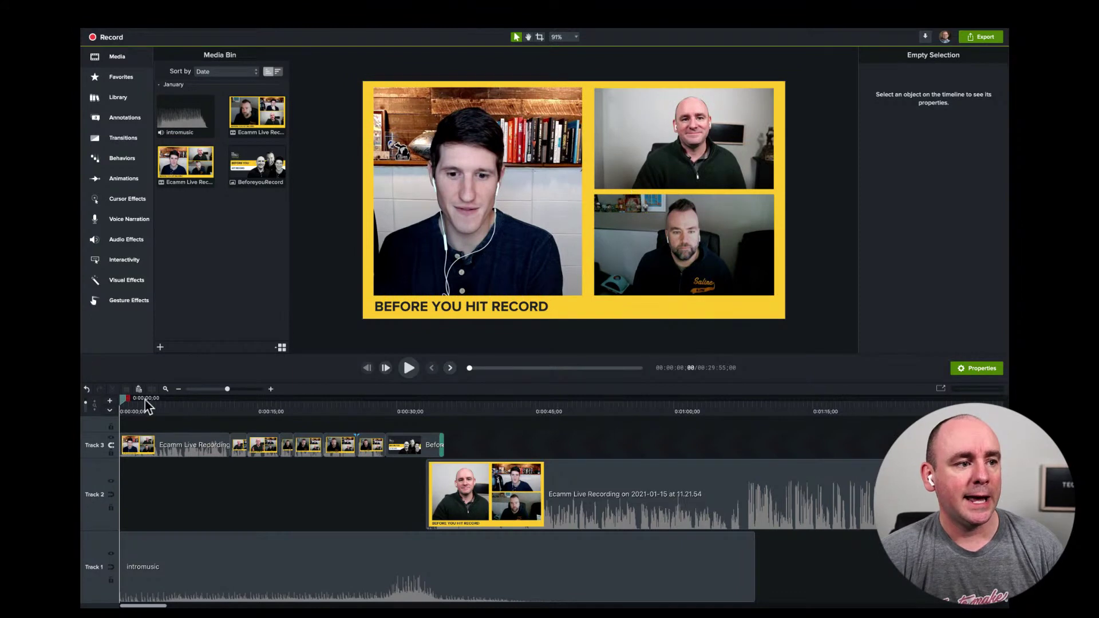
- Review the project's timeline from the intro clips to the end of the recording, and return the playhead to the start
left_click_drag(527, 399, 395, 400)
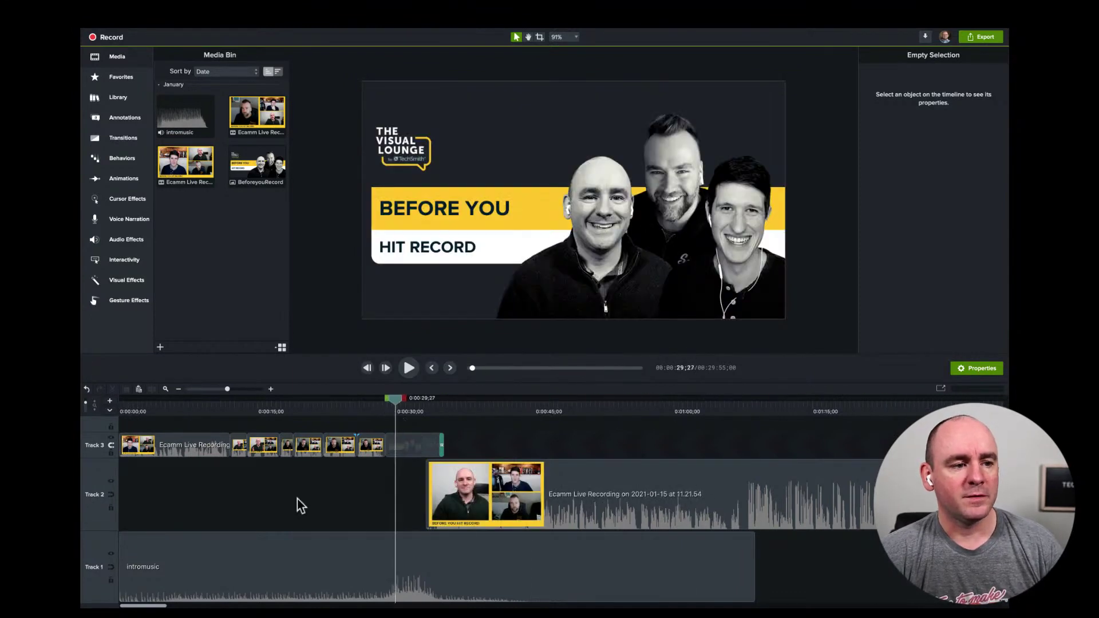
left_click(133, 410)
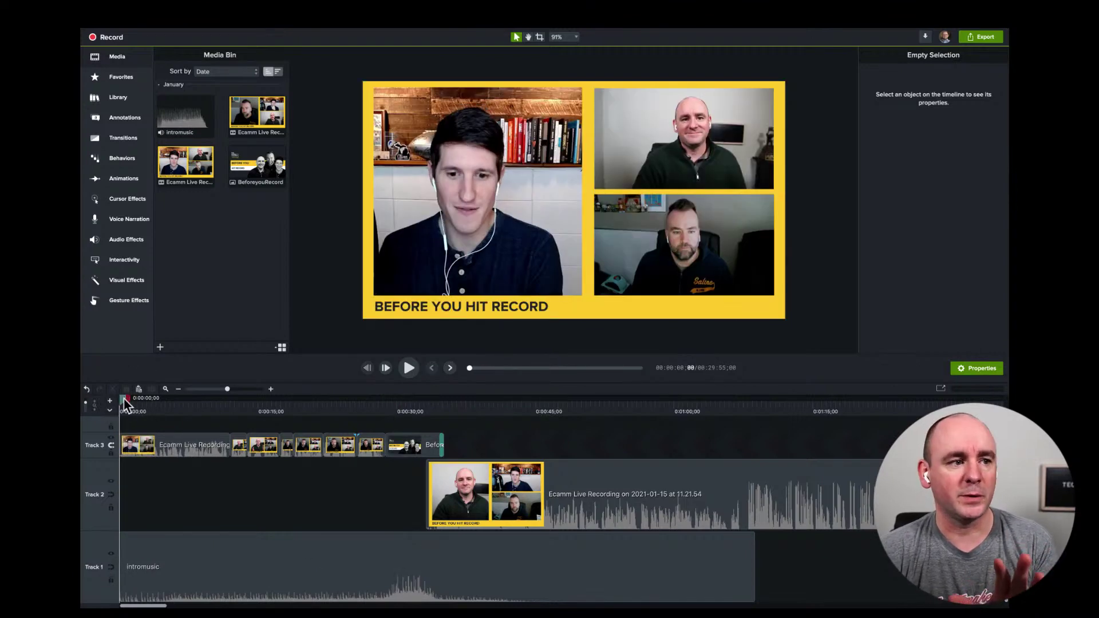
left_click_drag(120, 399, 662, 422)
left_click_drag(219, 390, 189, 390)
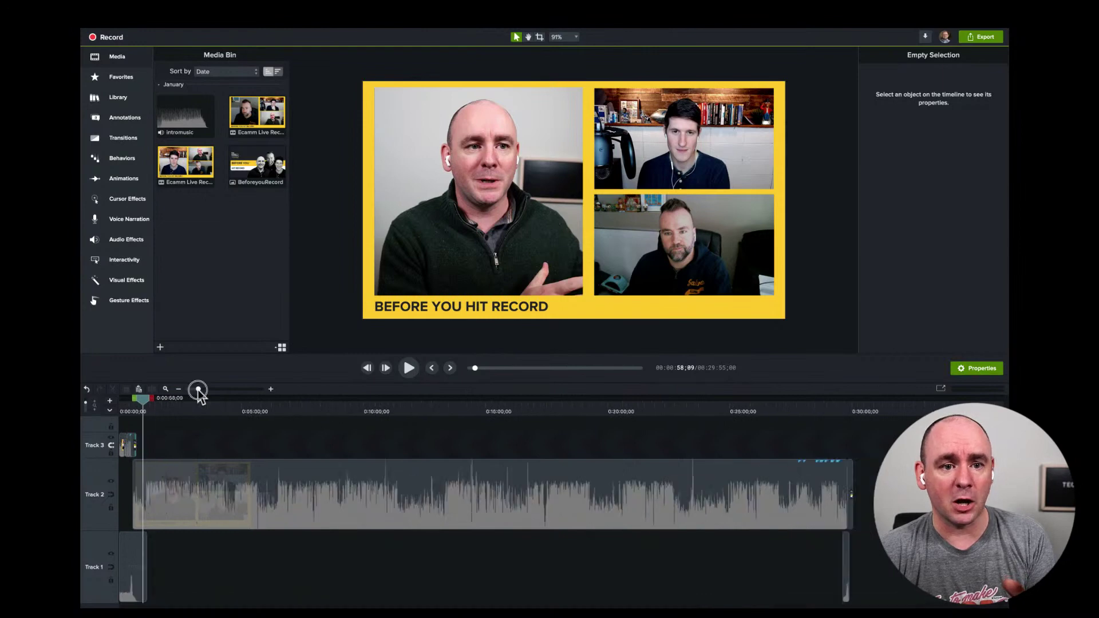
left_click_drag(849, 420, 83, 401)
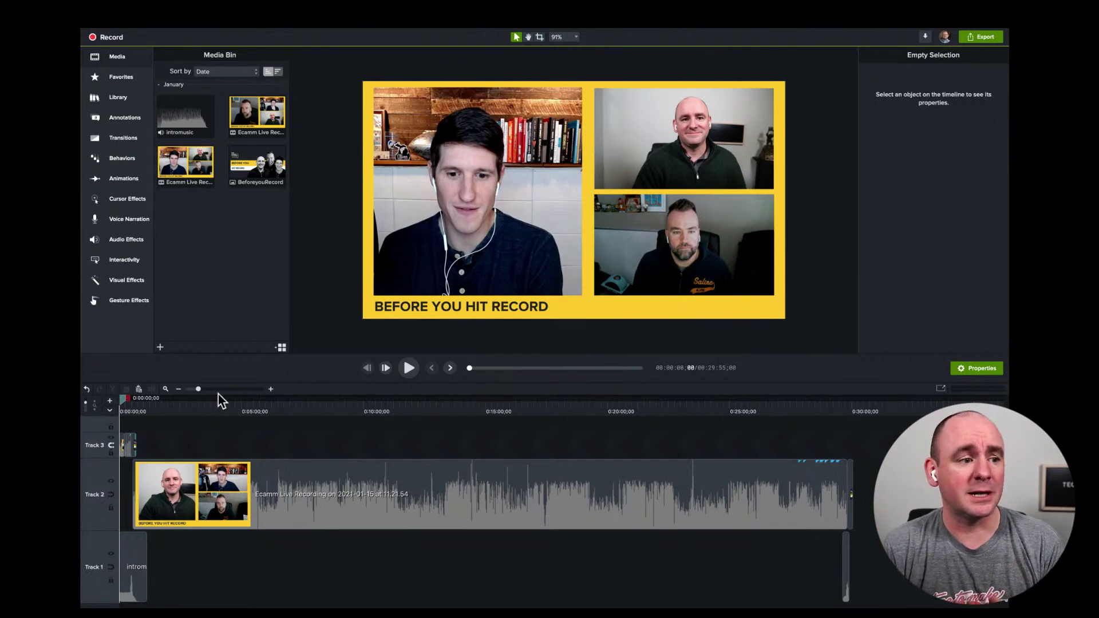
left_click_drag(124, 400, 111, 408)
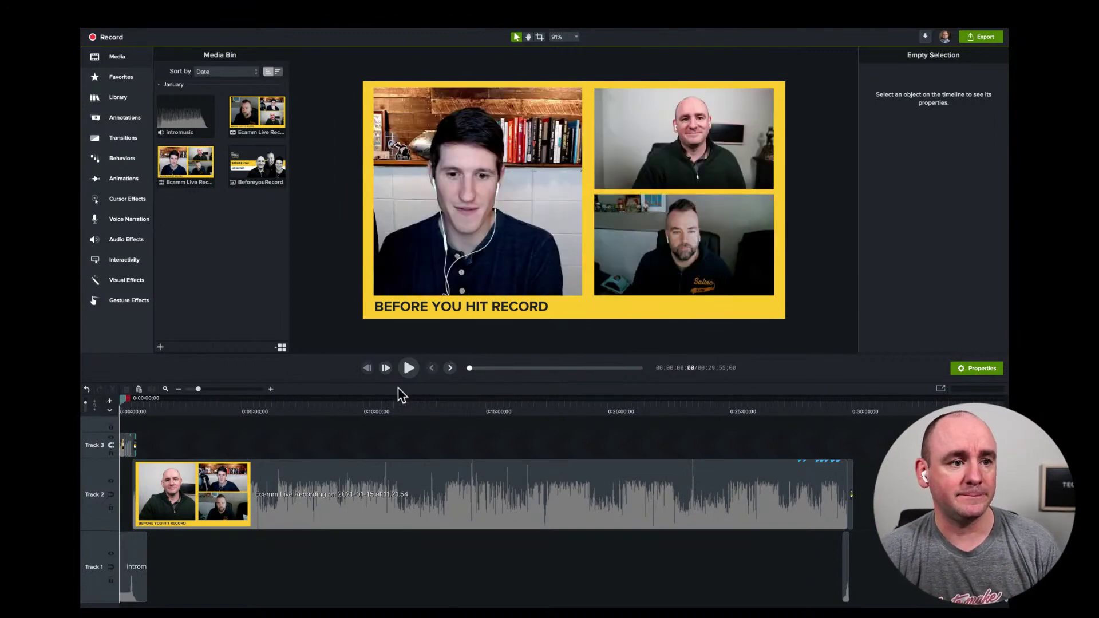
- Play the first seconds of intro music with Track 3 turned off, and turn Track 3 back on at the start of the timeline
left_click(412, 371)
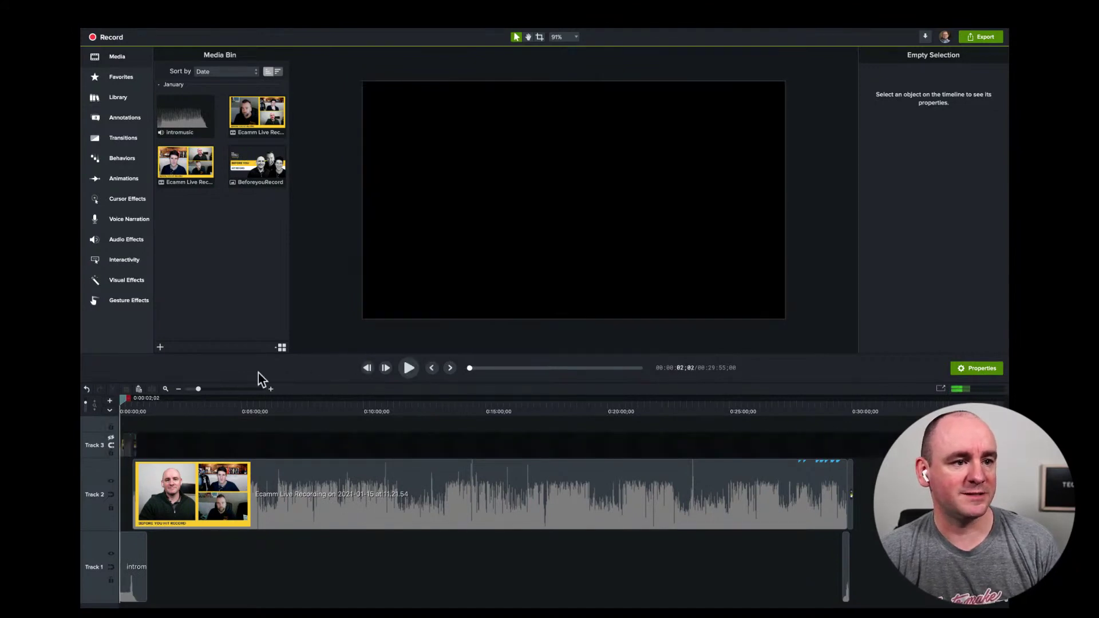
left_click(408, 369)
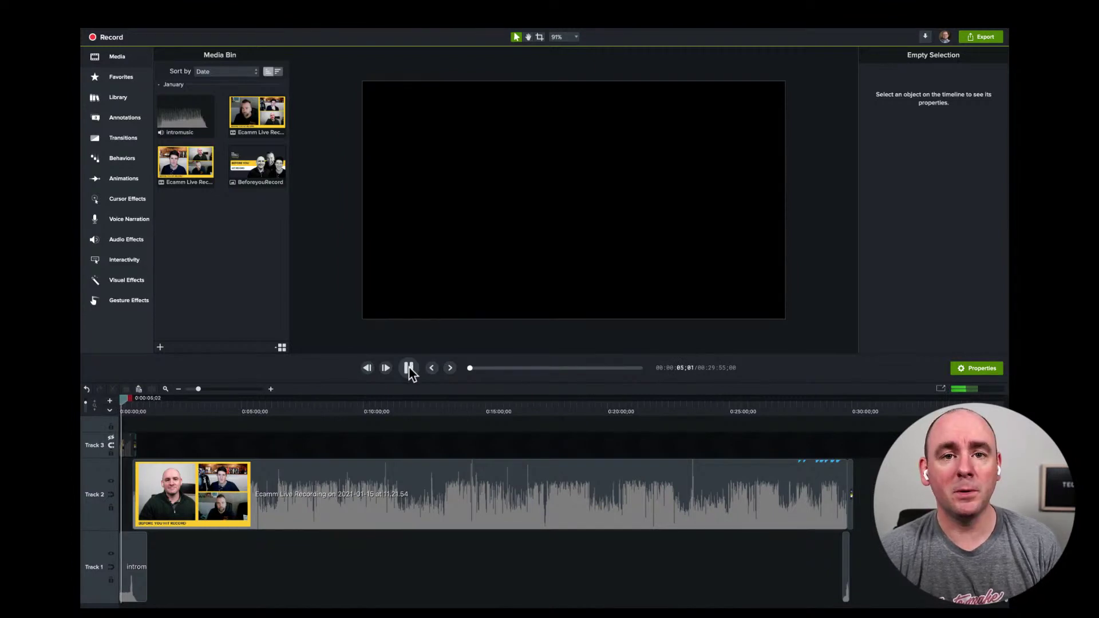
left_click(409, 368)
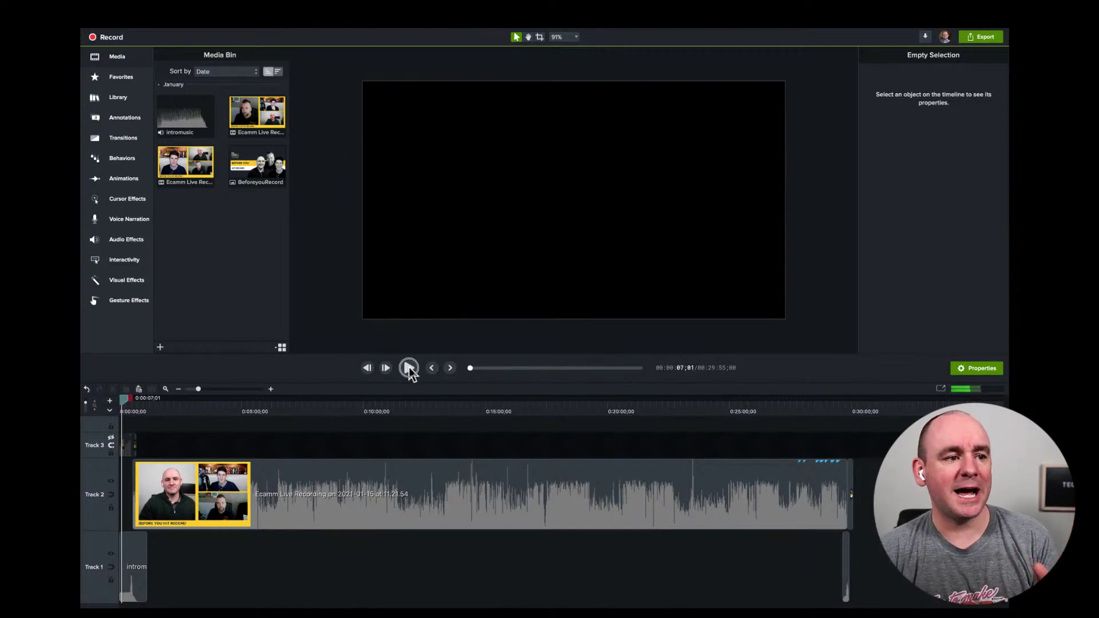
left_click(410, 369)
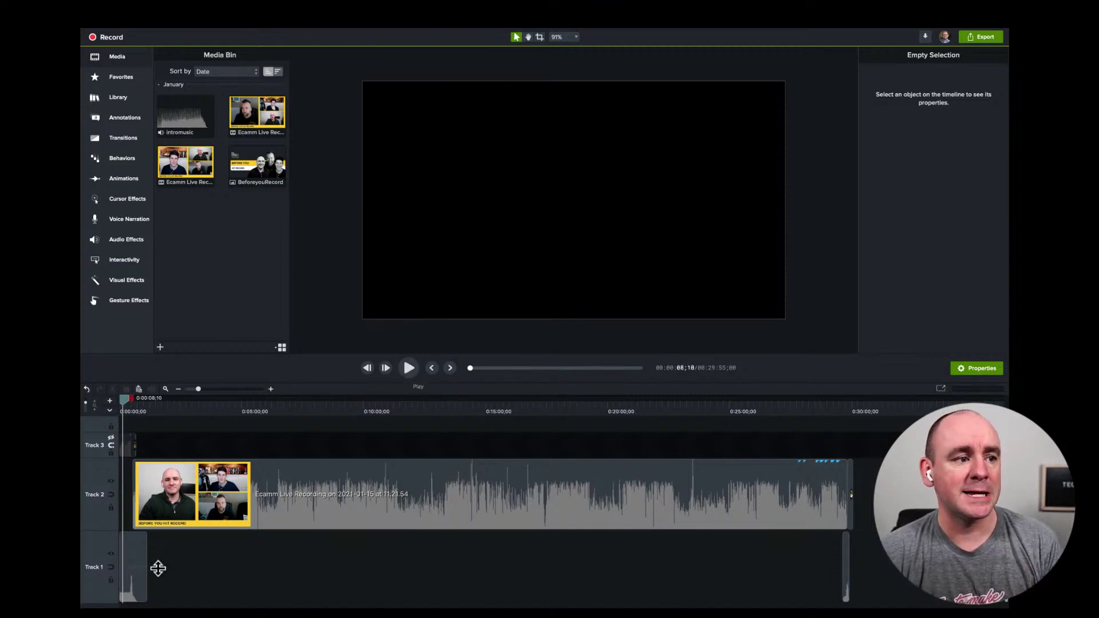
left_click_drag(132, 400, 113, 402)
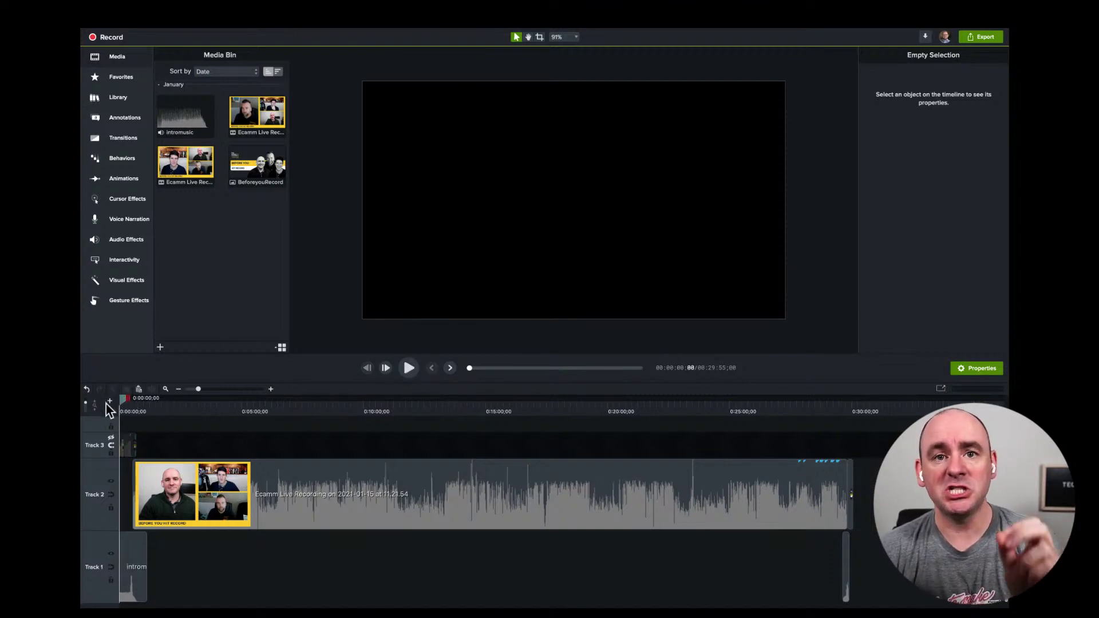
left_click(219, 390)
left_click_drag(220, 389, 242, 390)
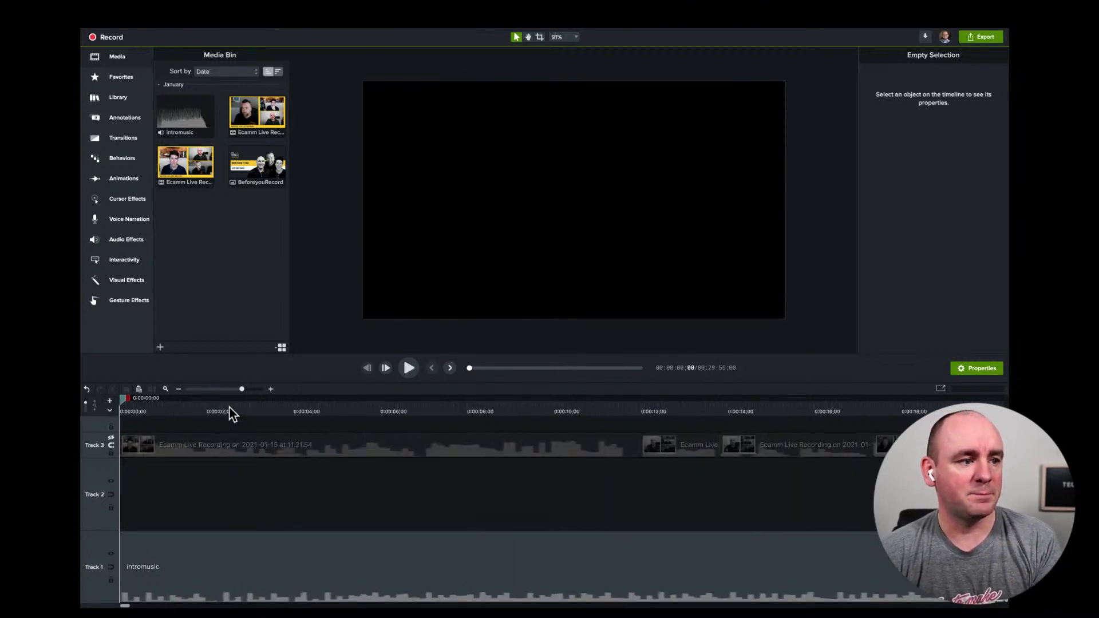
left_click(110, 435)
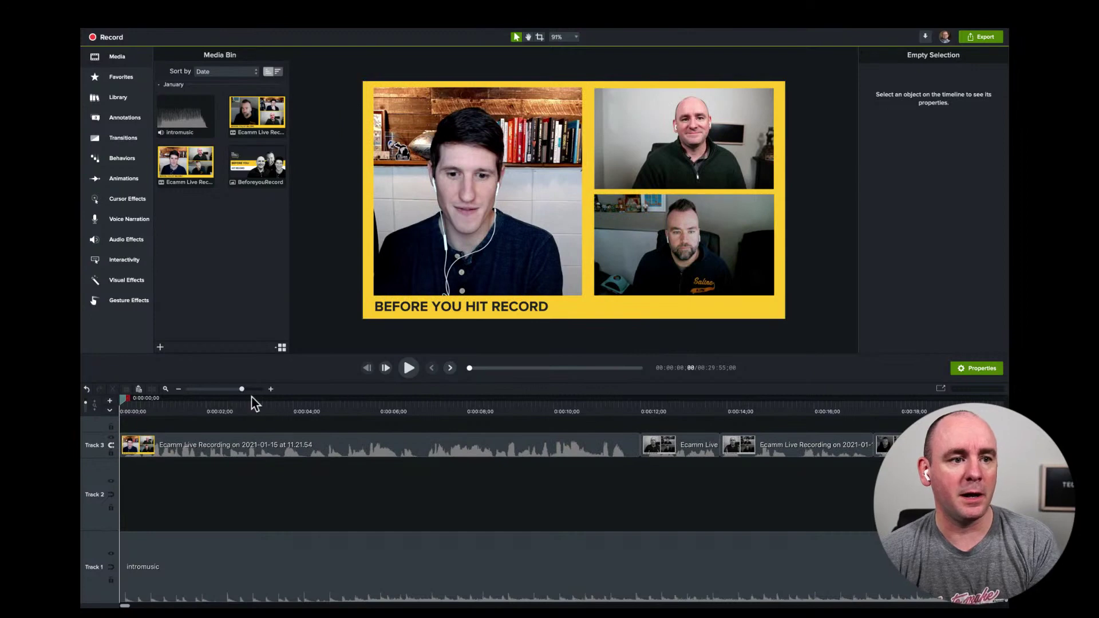
- Try to delete all recording clips before the BeforeyouRecord graphic on Track 3, and undo the deletion
left_click(232, 390)
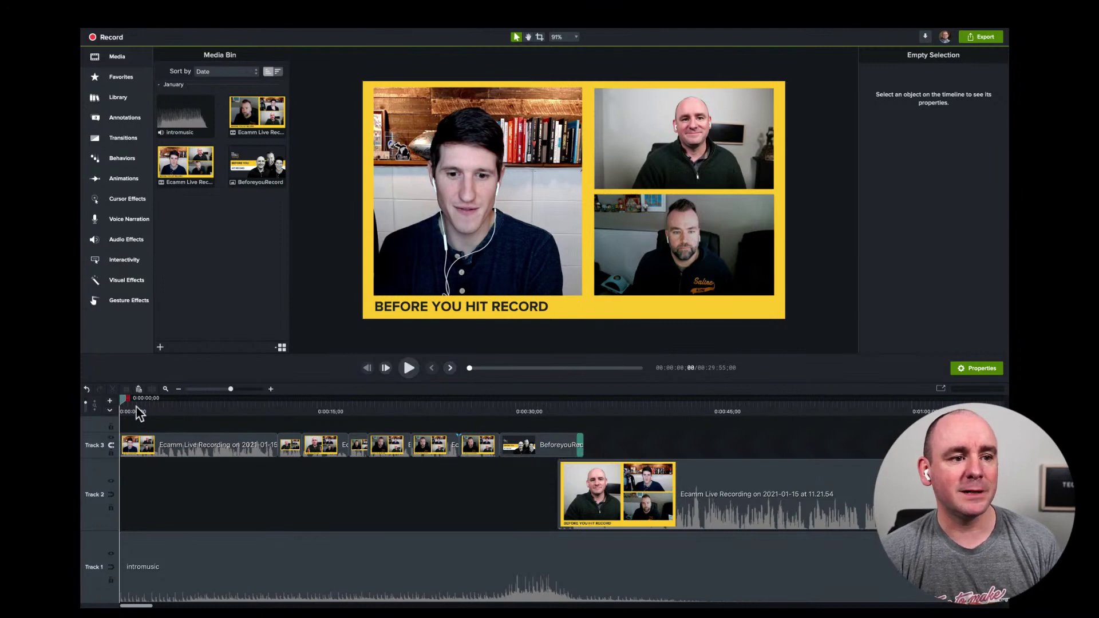
left_click_drag(124, 400, 292, 404)
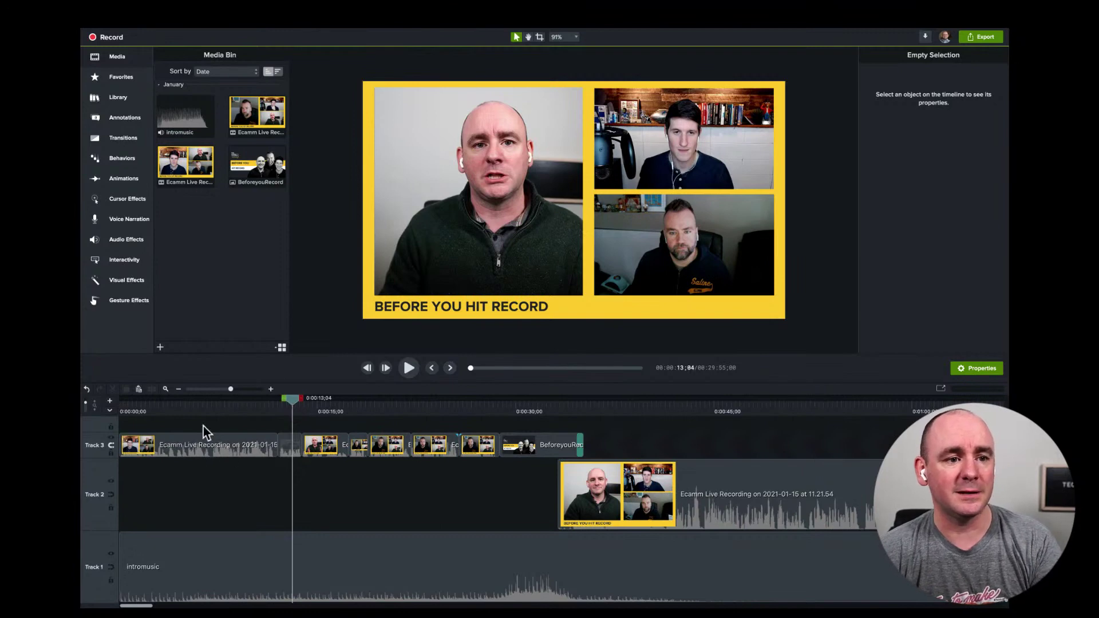
left_click_drag(204, 428, 478, 450)
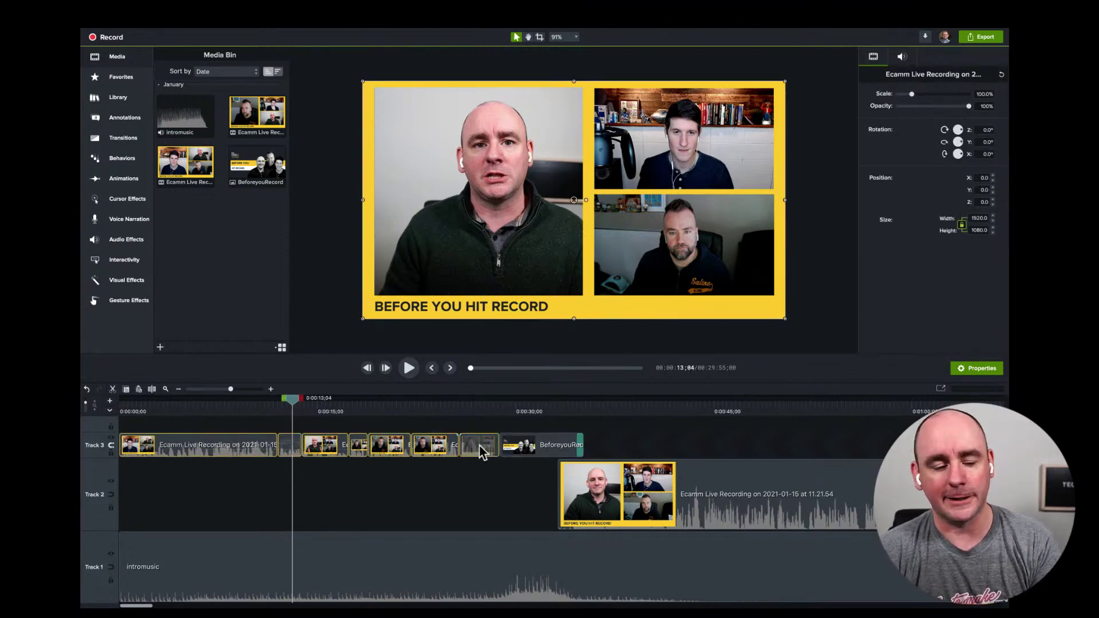
key("super+BackSpace")
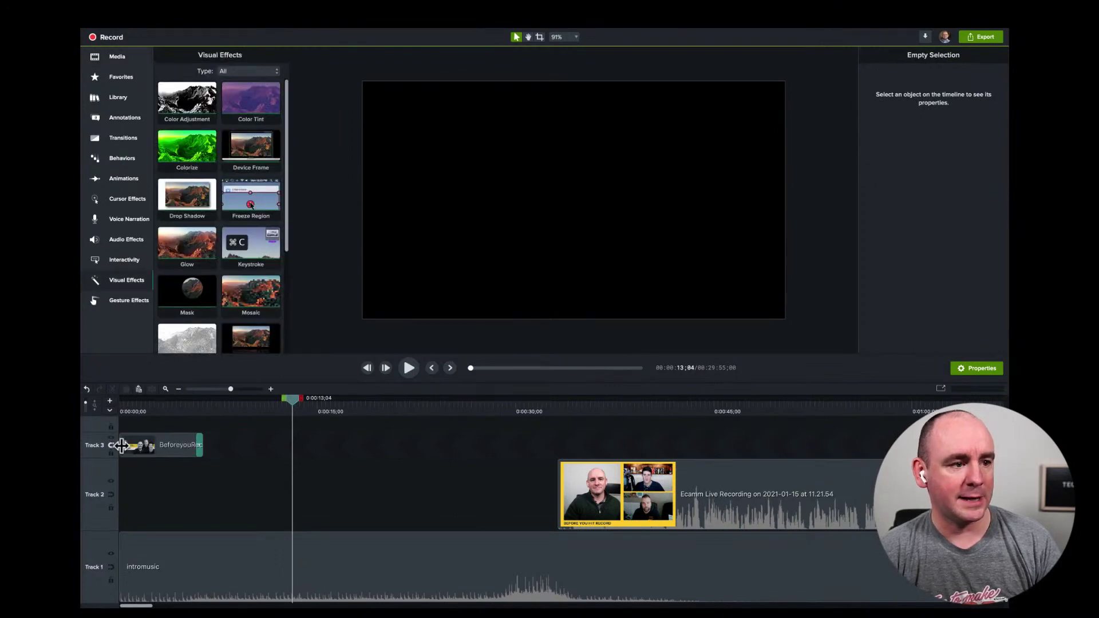
key("super+z")
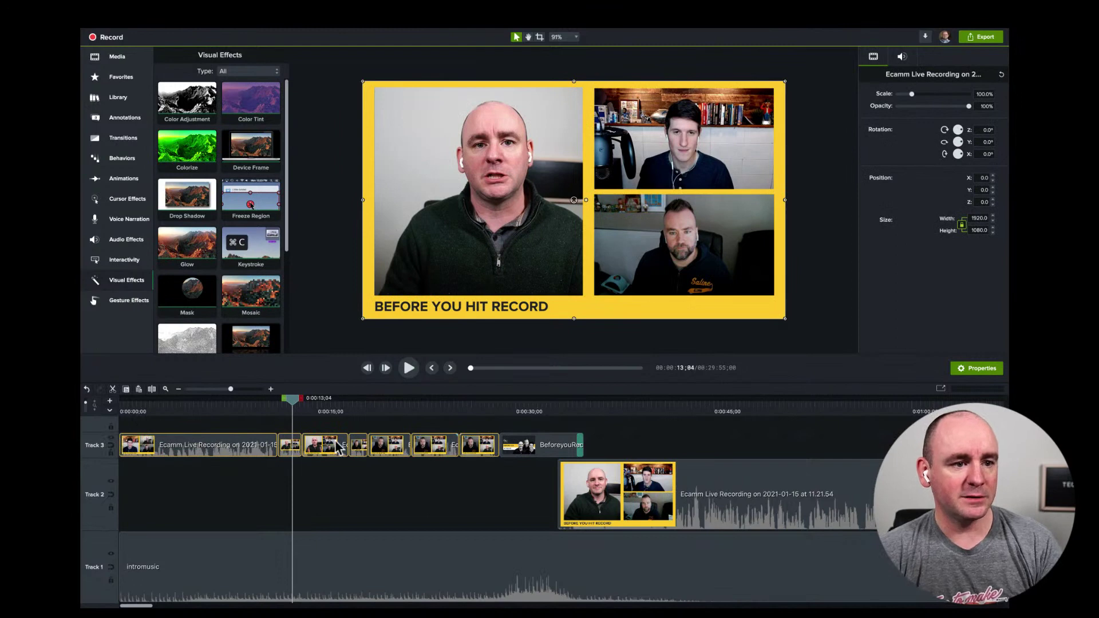
- Delete the recording clips from Track 3 with its magnetic behavior off, keeping the BeforeyouRecord graphic in place
left_click(336, 461)
left_click_drag(335, 461, 162, 454)
key("Delete")
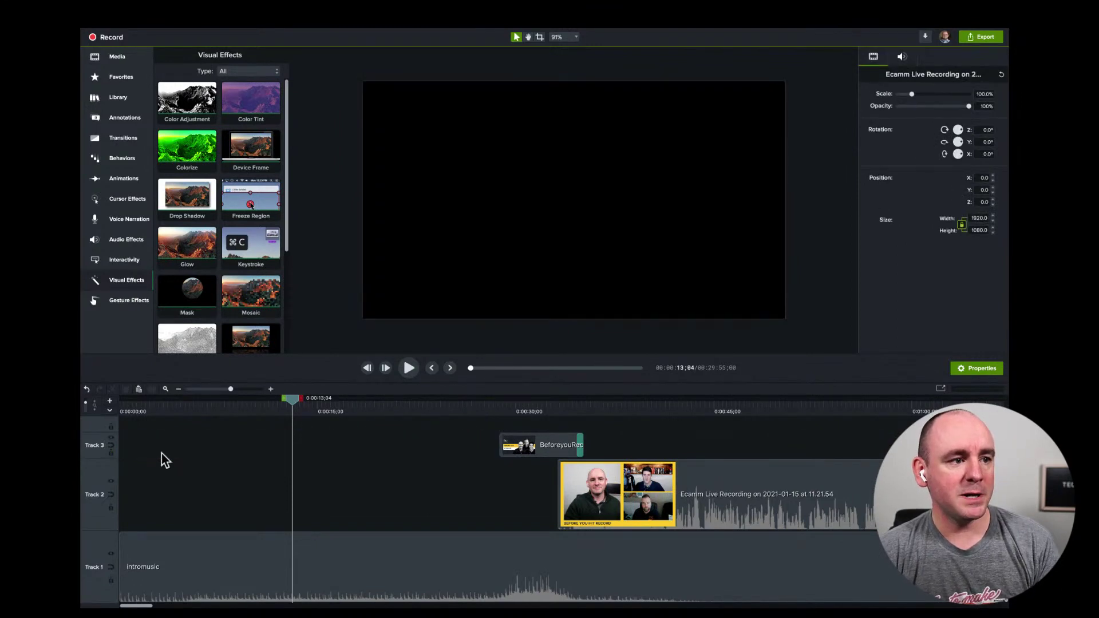
- Add a placeholder at the start of the timeline on a new Track 4 and shorten it to about 11 seconds
right_click(157, 440)
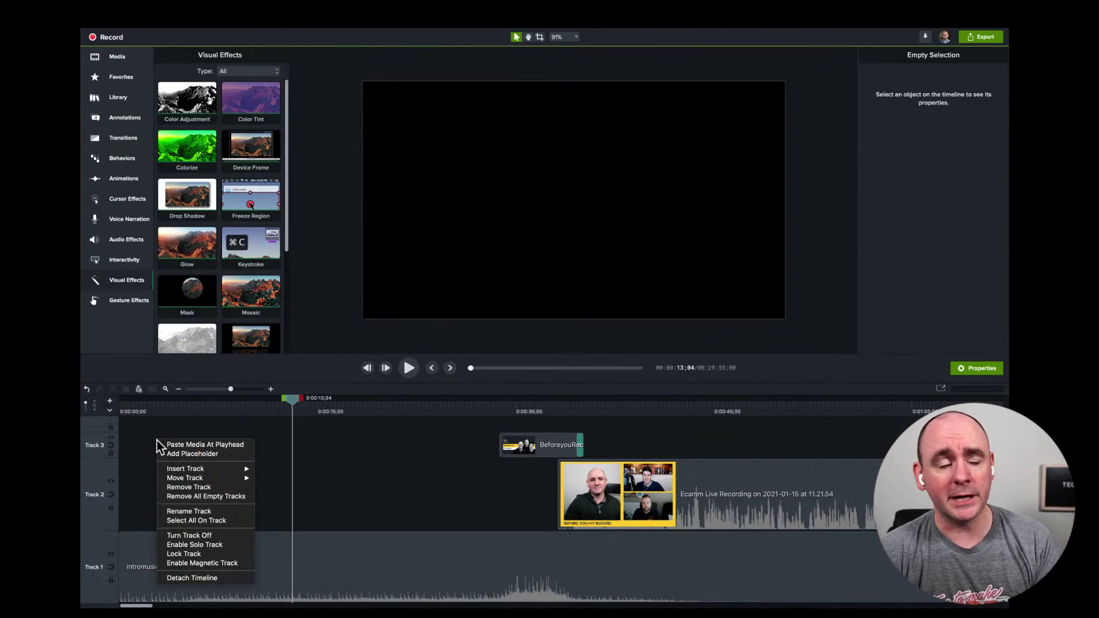
left_click(219, 456)
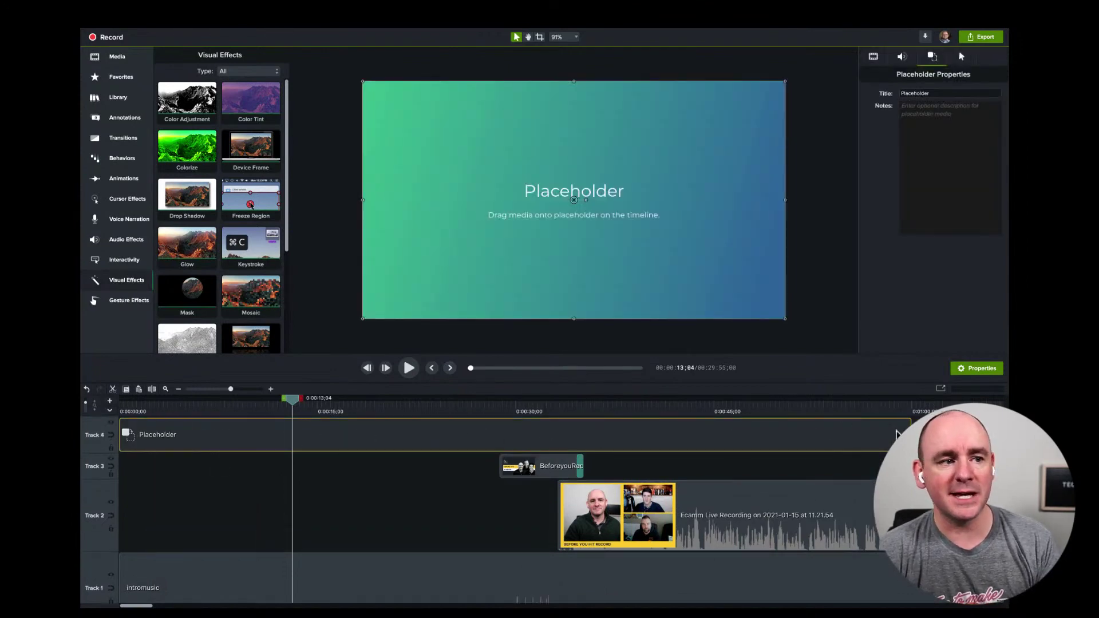
left_click_drag(907, 431, 222, 439)
left_click(221, 439)
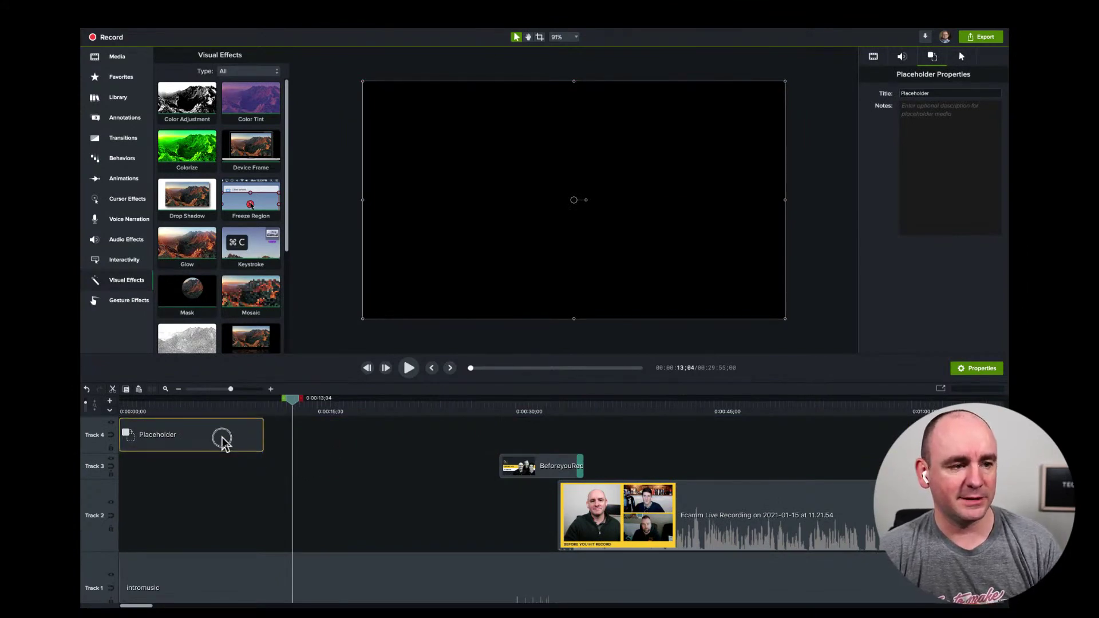
- Duplicate the placeholder twice and line up both copies end to end after the first one on Track 4
key("super+c")
key("super+v")
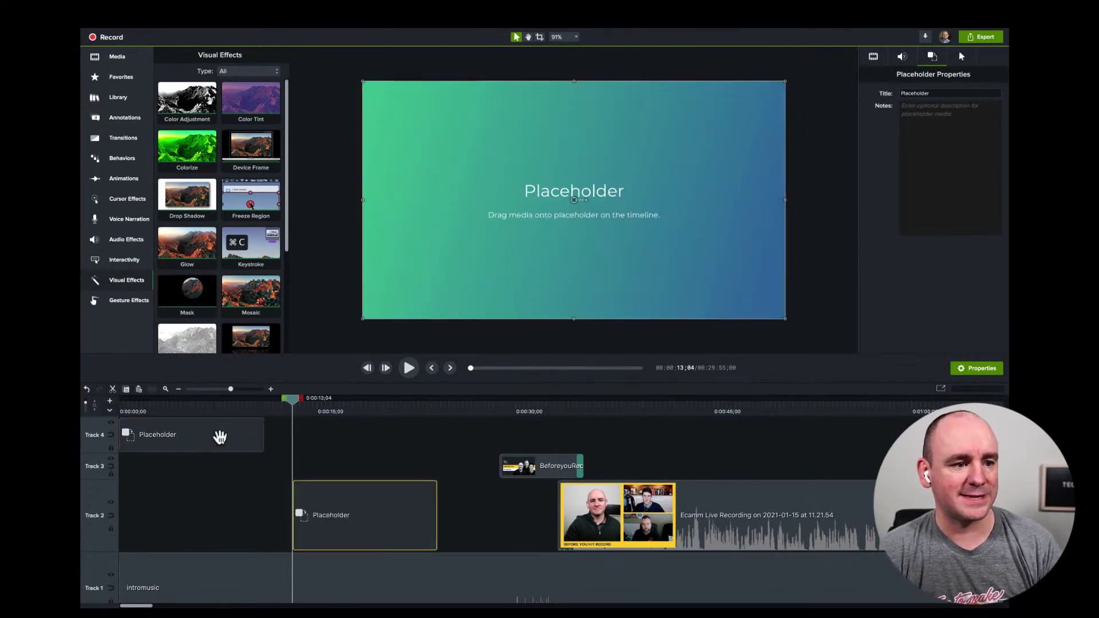
left_click_drag(351, 515, 321, 446)
key("super+v")
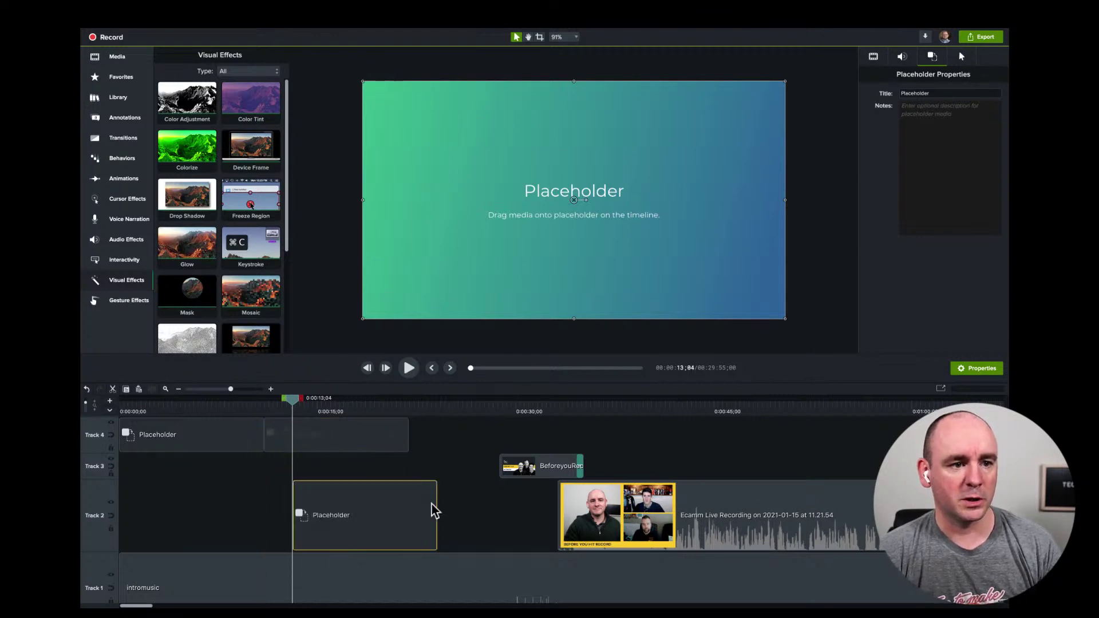
left_click_drag(431, 508, 511, 442)
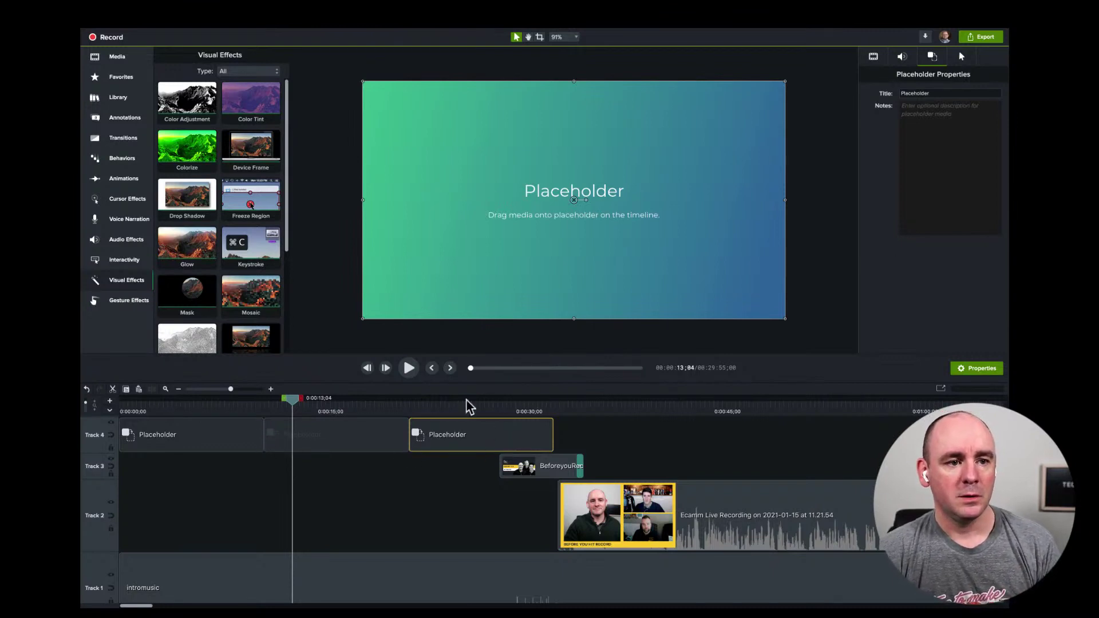
left_click_drag(518, 407, 525, 441)
- Shorten the first two Track 4 placeholders to about 9 seconds each and close the gaps between all three
left_click_drag(408, 436, 382, 437)
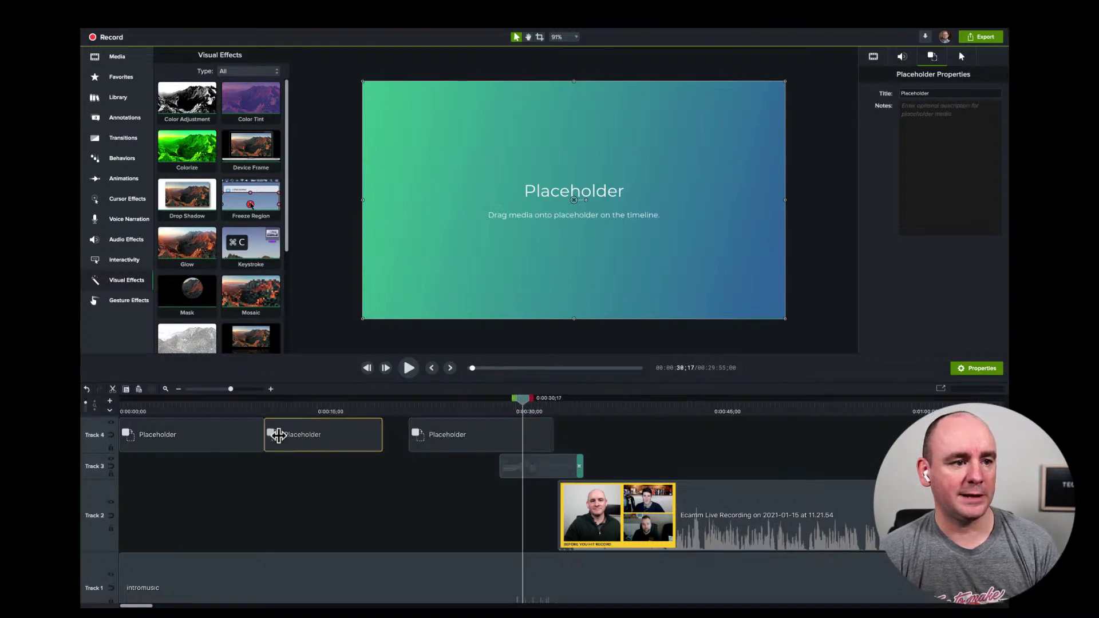
left_click_drag(264, 435, 287, 435)
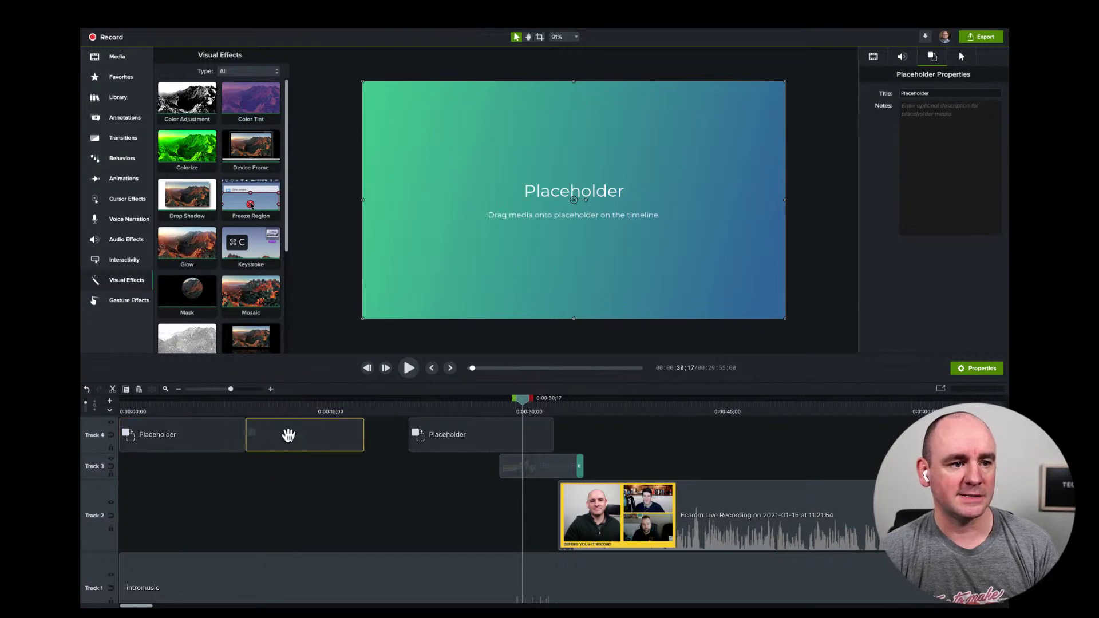
left_click_drag(429, 440, 382, 441)
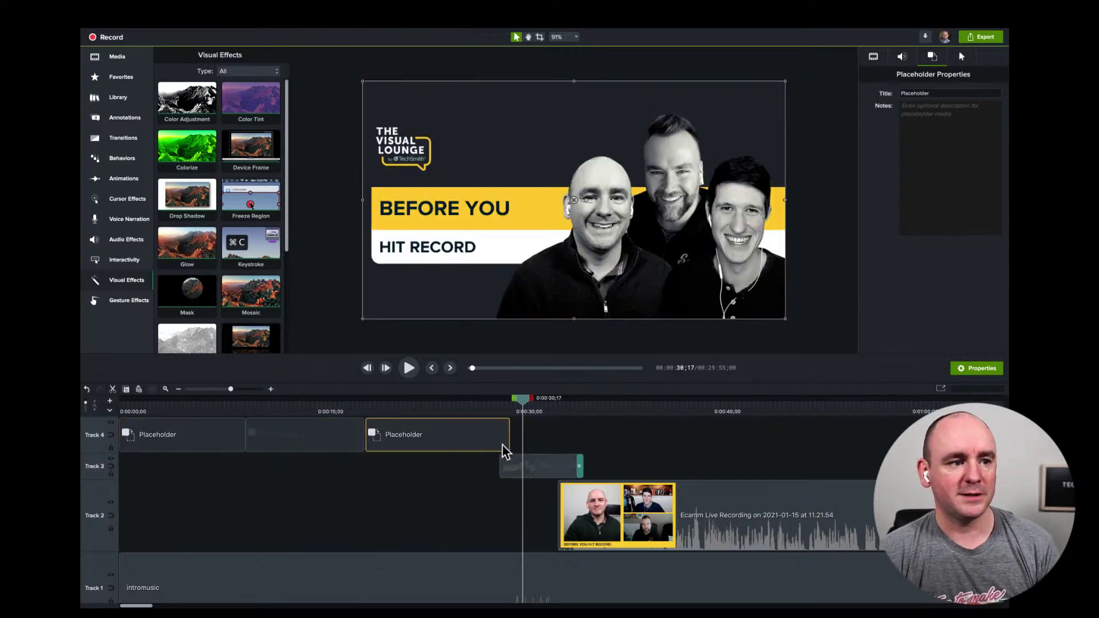
- Delete the BeforeyouRecord graphic from Track 3
left_click(169, 404)
left_click_drag(170, 407, 531, 418)
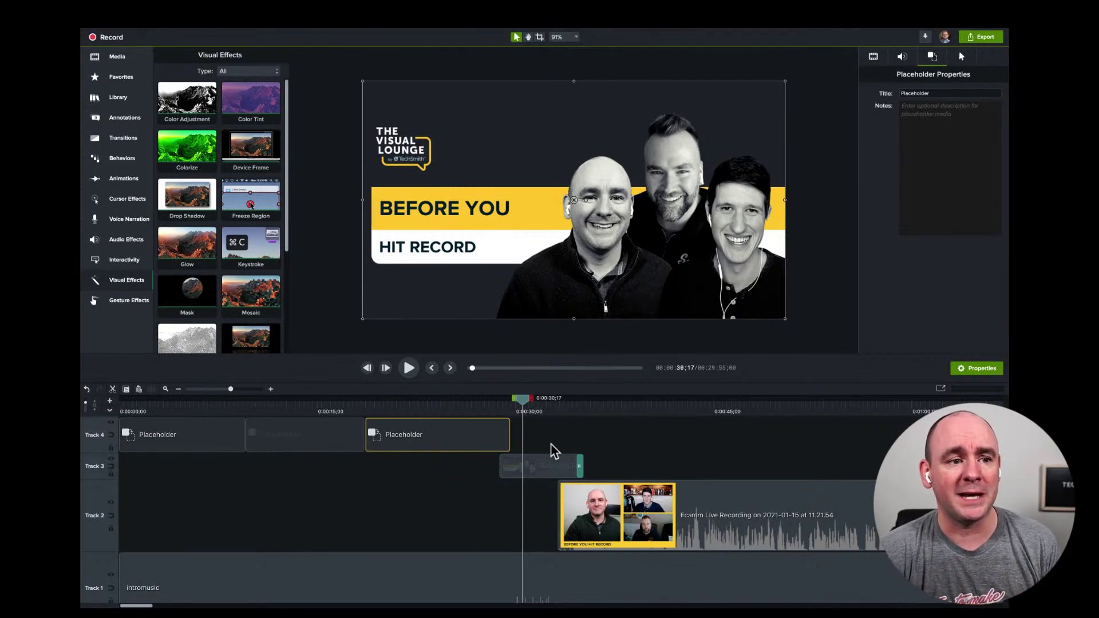
mouse_move(509, 405)
left_mouse_down()
mouse_move(588, 408)
mouse_move(528, 405)
left_mouse_up()
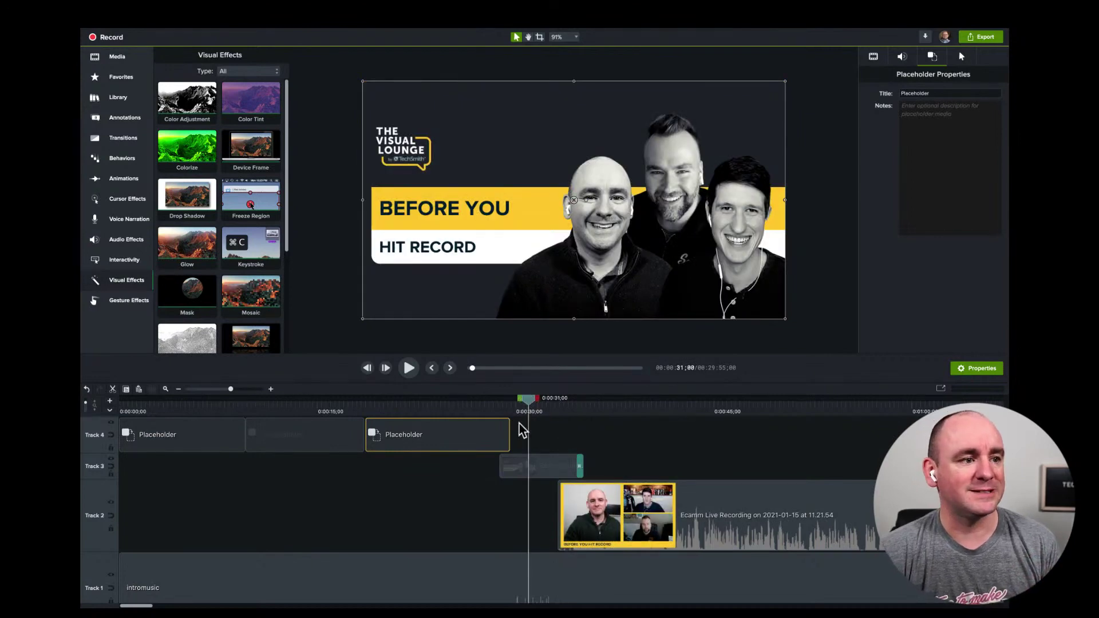
left_click(565, 467)
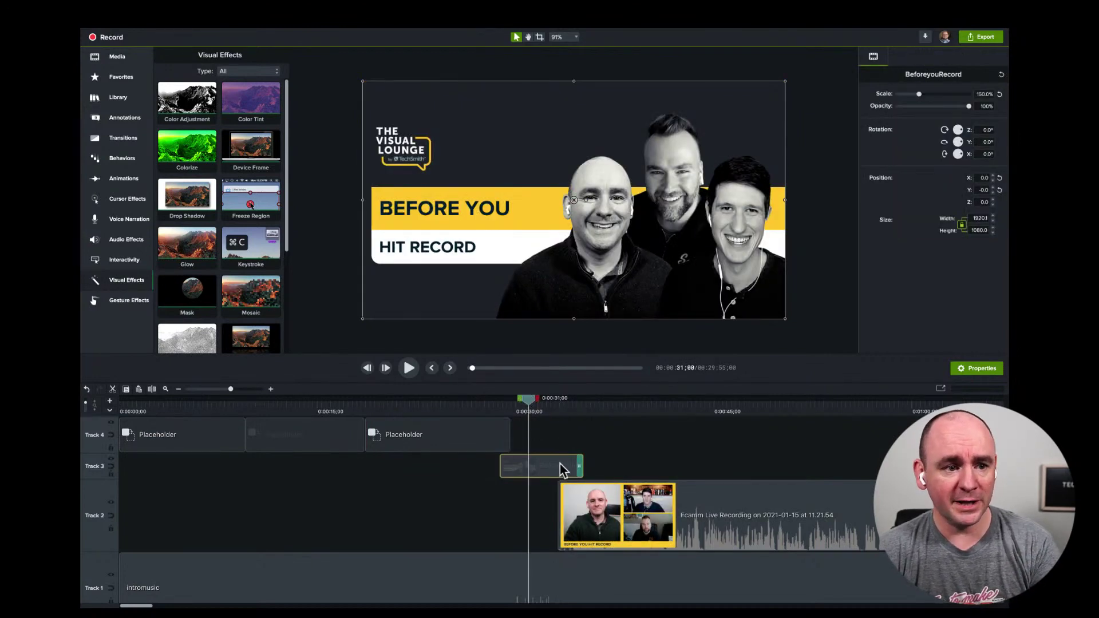
key("Delete")
- Add a placeholder about 6.5 seconds long on Track 3, starting where the last Track 4 placeholder ends
right_click(537, 469)
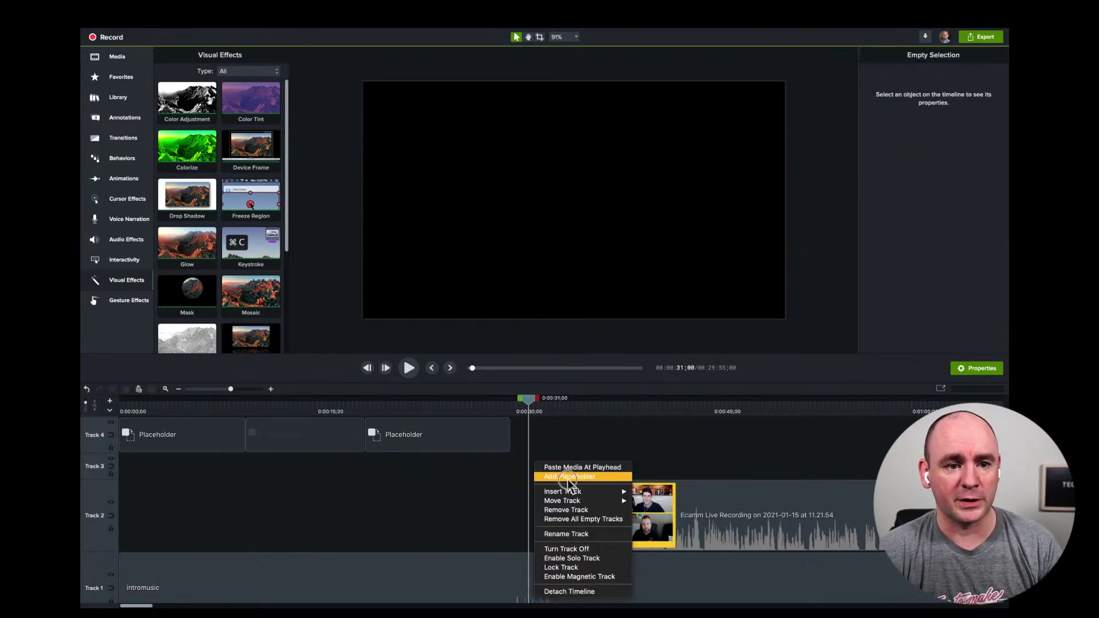
left_click(558, 458)
mouse_move(588, 459)
left_mouse_down()
mouse_move(532, 461)
mouse_move(832, 474)
mouse_move(606, 473)
left_mouse_up()
left_click_drag(880, 464, 521, 463)
left_click_drag(529, 400, 503, 400)
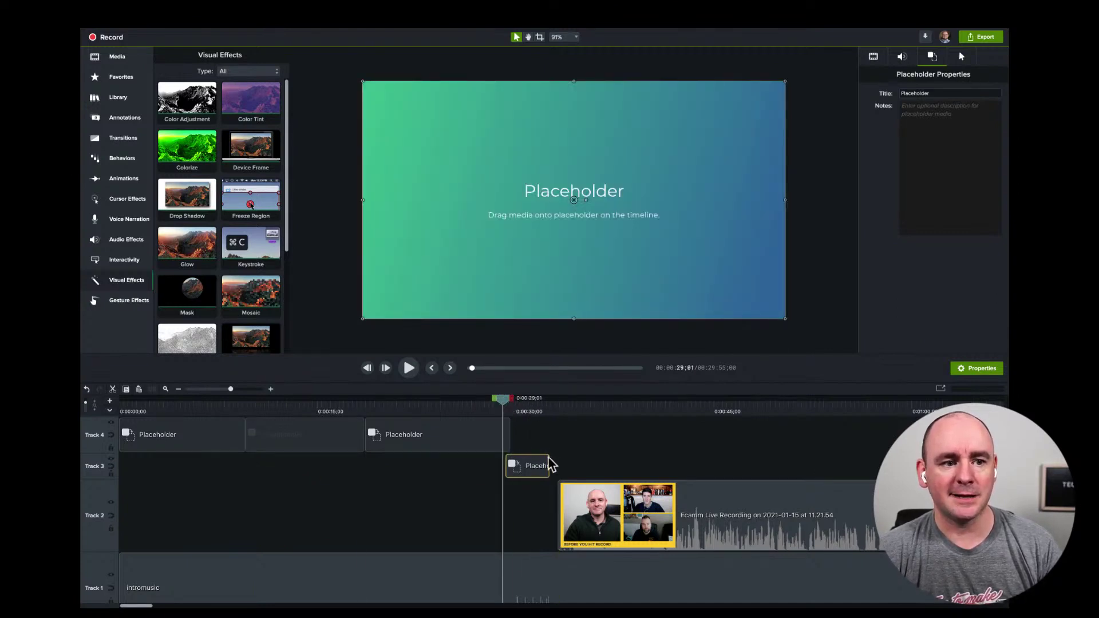
left_click_drag(550, 465, 573, 467)
- Title the Track 3 placeholder INTRO GRAPHIC
left_click(936, 93)
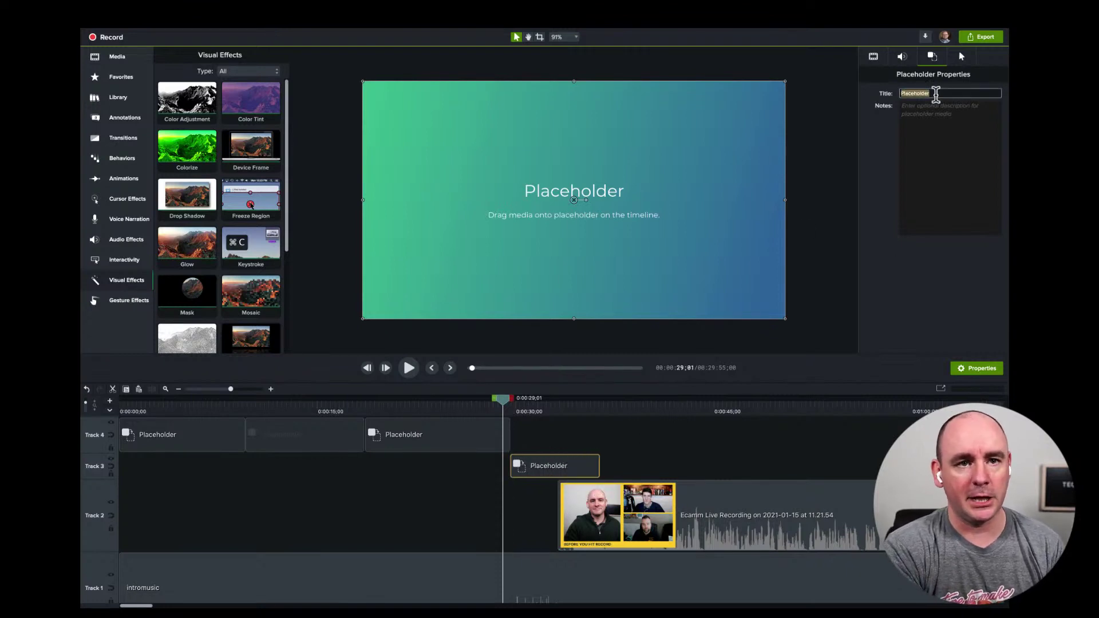
type("INTRO")
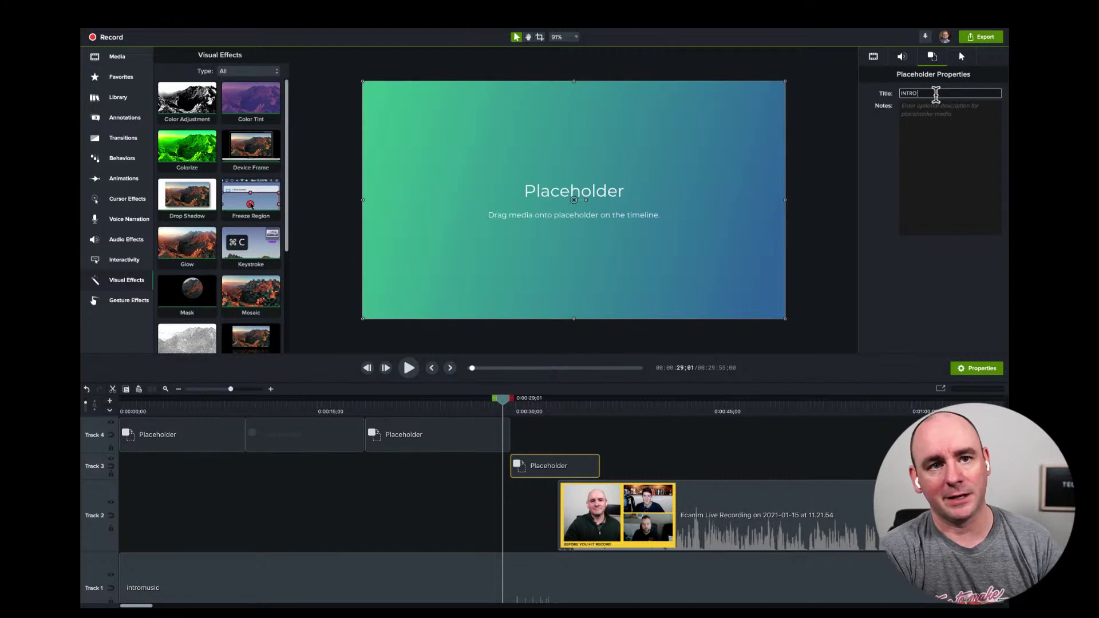
type(" GRAPHIC")
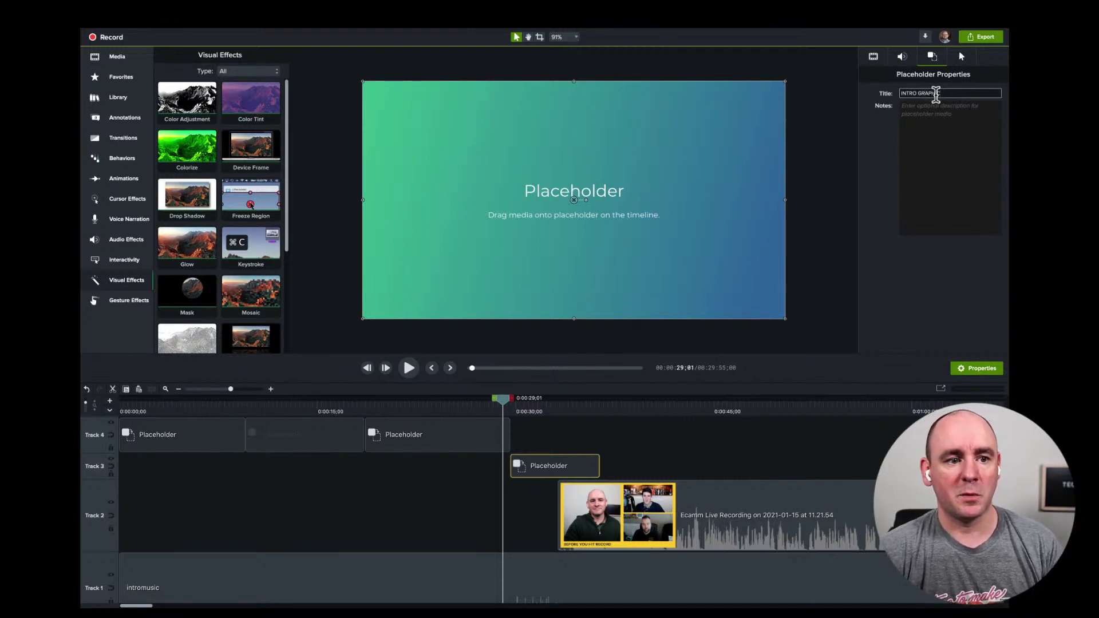
- Move the INTRO GRAPHIC placeholder from Track 3 to Track 4, directly after the third placeholder
key("Return")
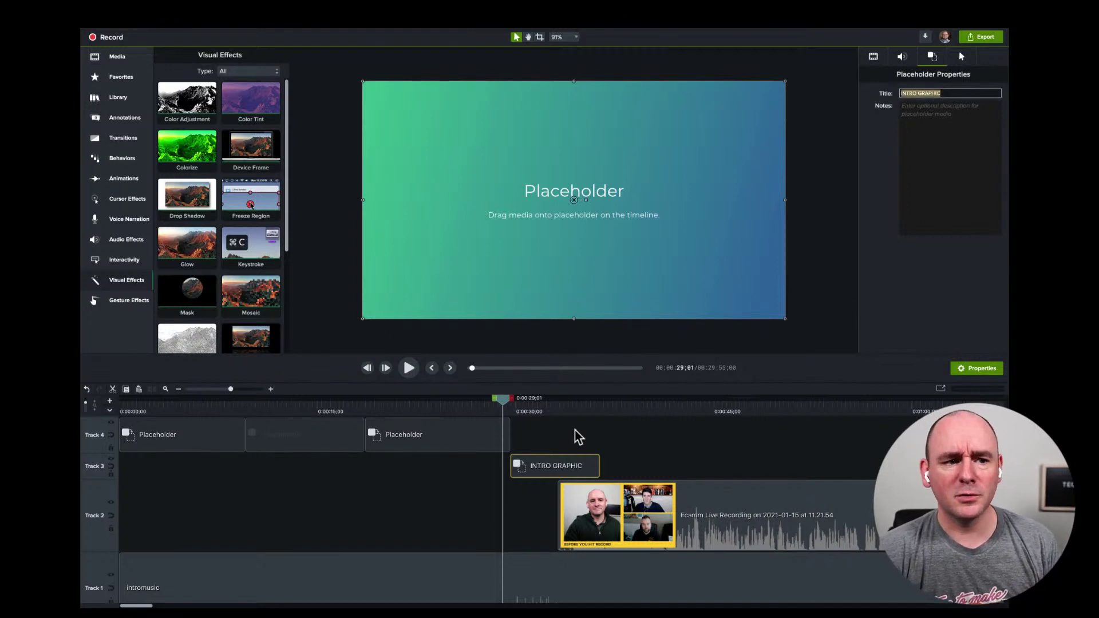
mouse_move(562, 469)
left_mouse_down()
mouse_move(567, 432)
mouse_move(556, 435)
left_mouse_up()
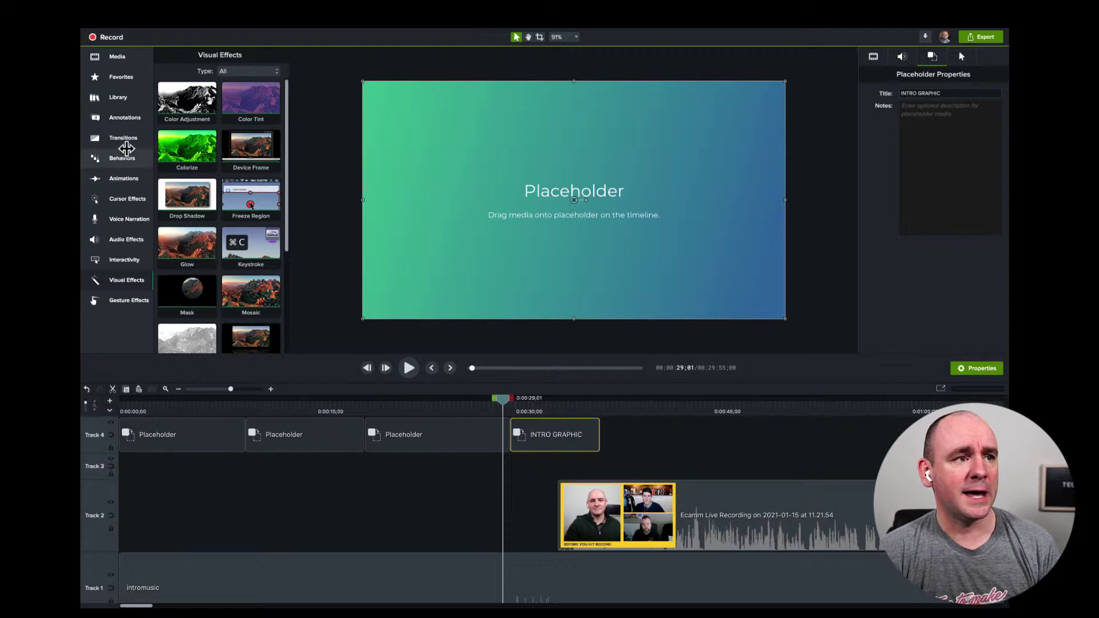
- Add a Flip transition between the first two Track 4 placeholders and play through it
left_click(123, 137)
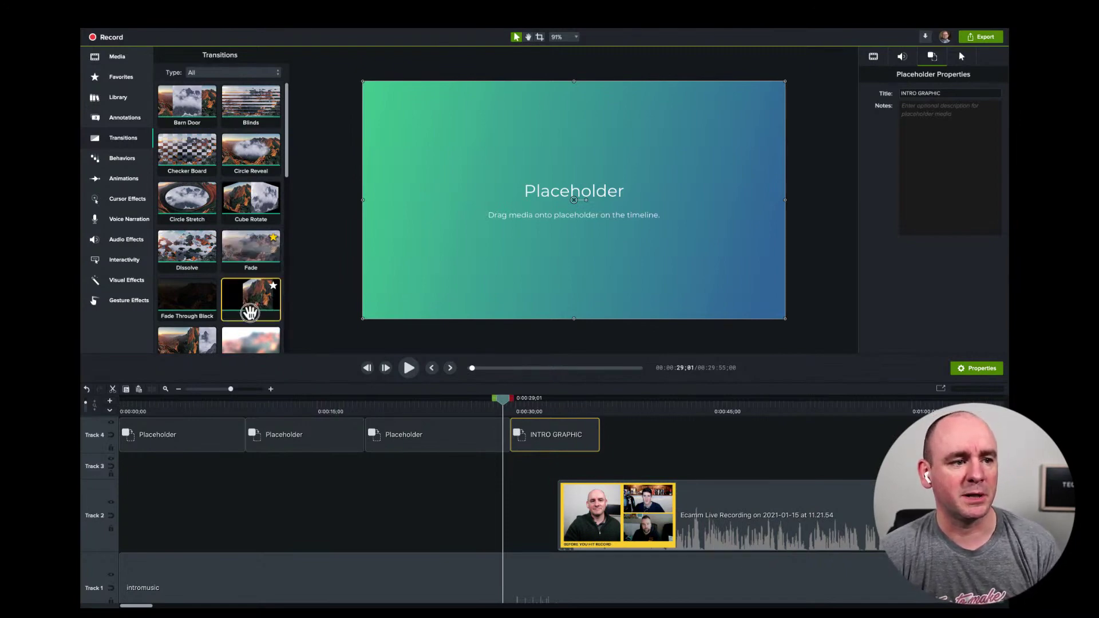
left_click(248, 292)
left_click(243, 406)
key("space")
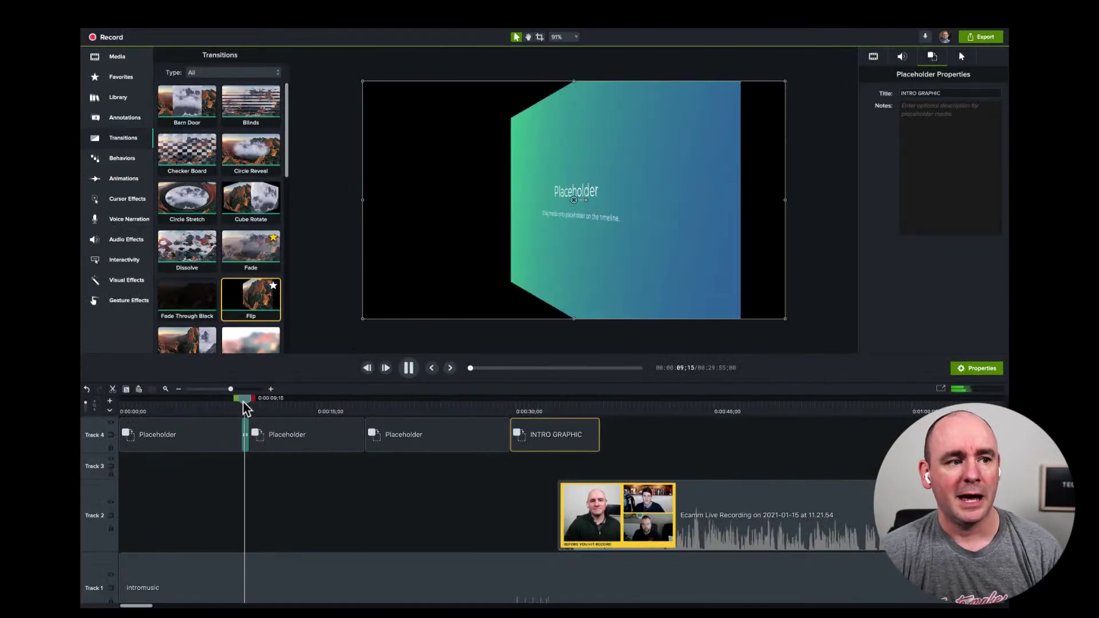
key("space")
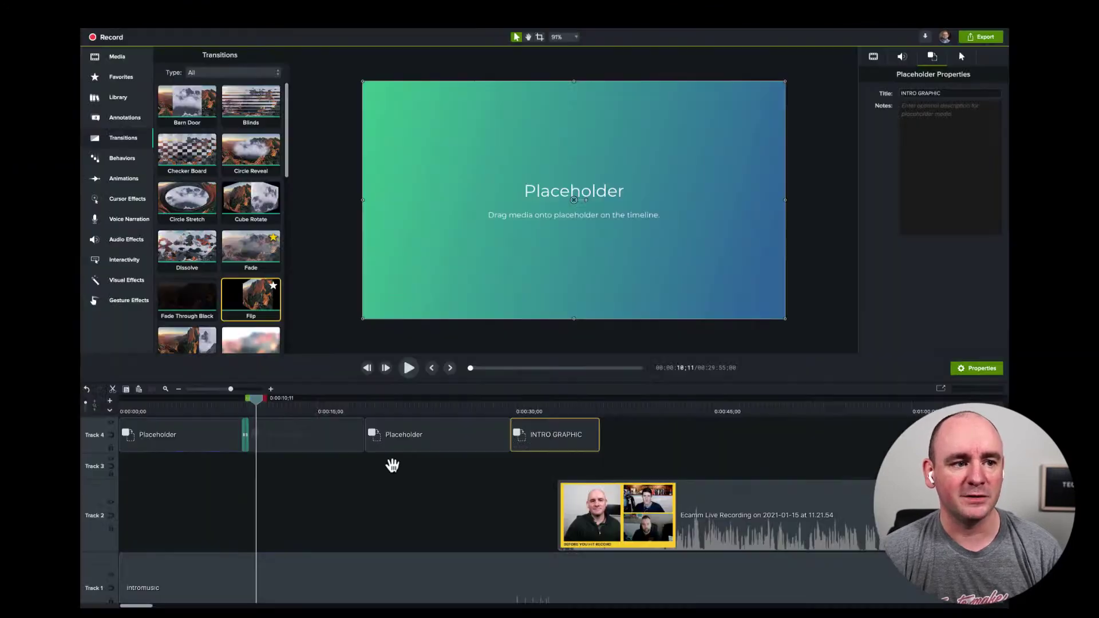
- Add a Fade transition between the third Track 4 placeholder and INTRO GRAPHIC, and play through it
left_click(139, 343)
left_click(579, 450)
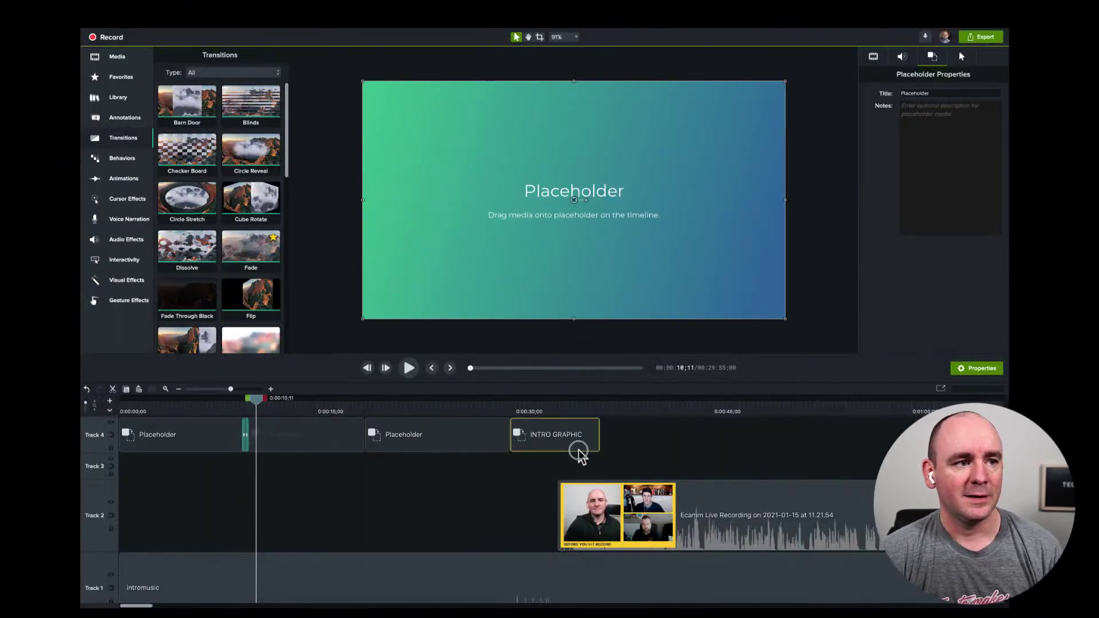
left_click_drag(261, 258, 592, 441)
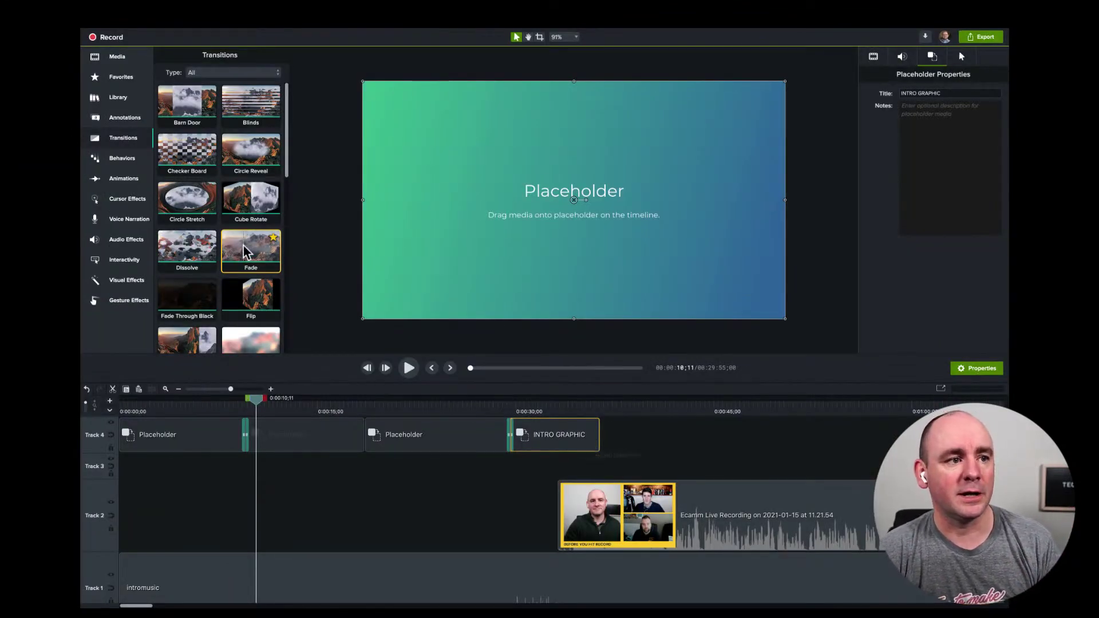
left_click(506, 399)
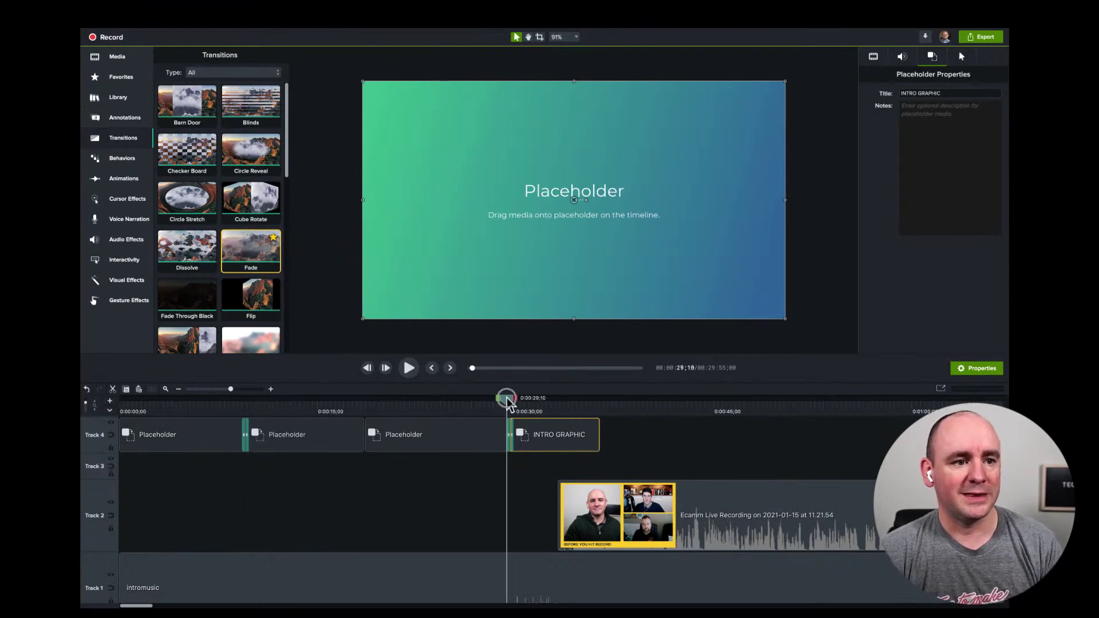
key("space")
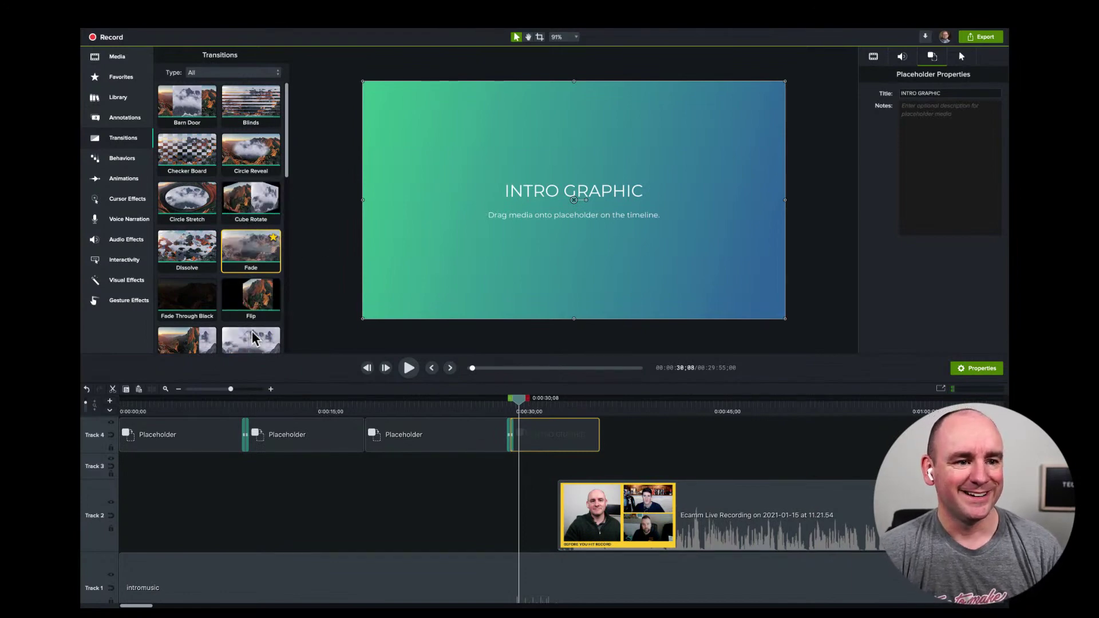
left_click_drag(247, 307, 484, 457)
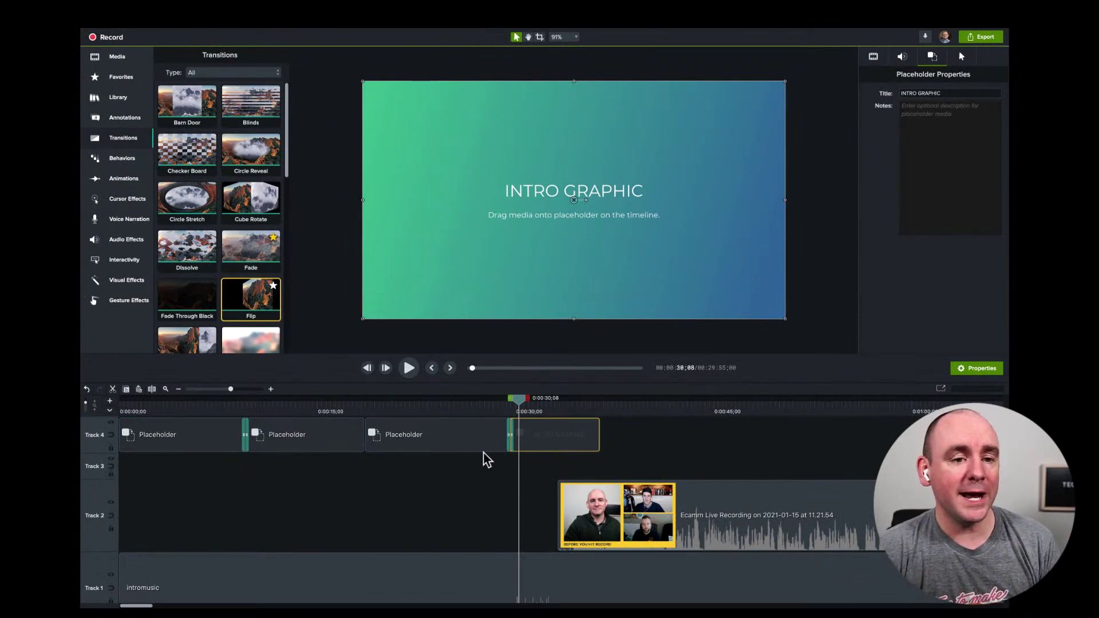
left_click(799, 421)
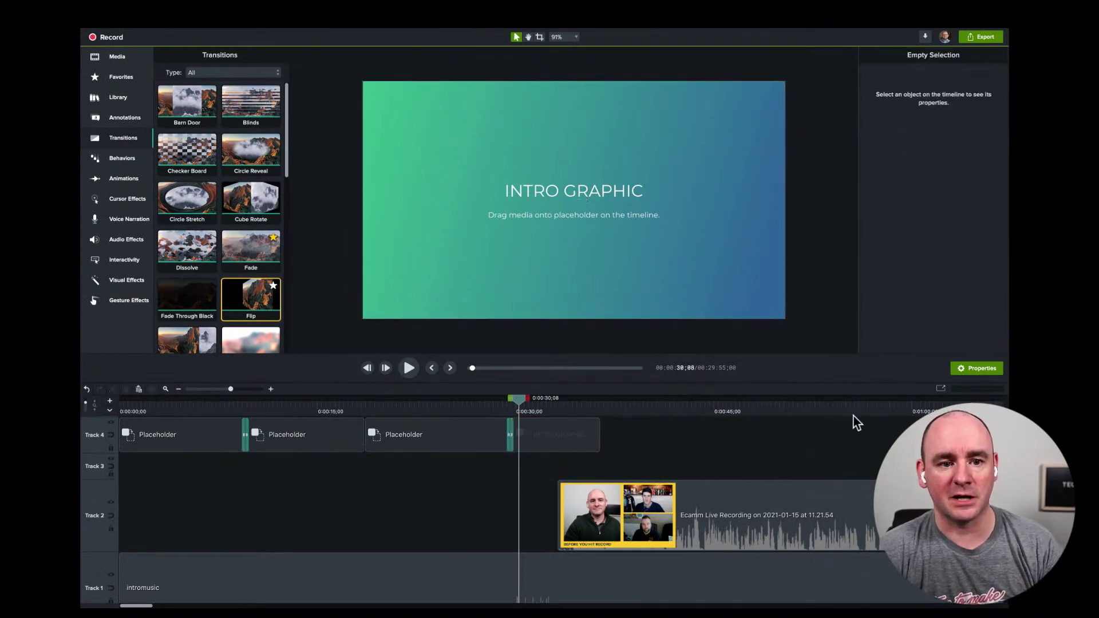
- Copy about 12.5 seconds of the Ecamm Live Recording from 0:01:07;18 onto Track 4 and remove the intromusic fragment pasted on Track 3
left_click_drag(854, 417, 1057, 422)
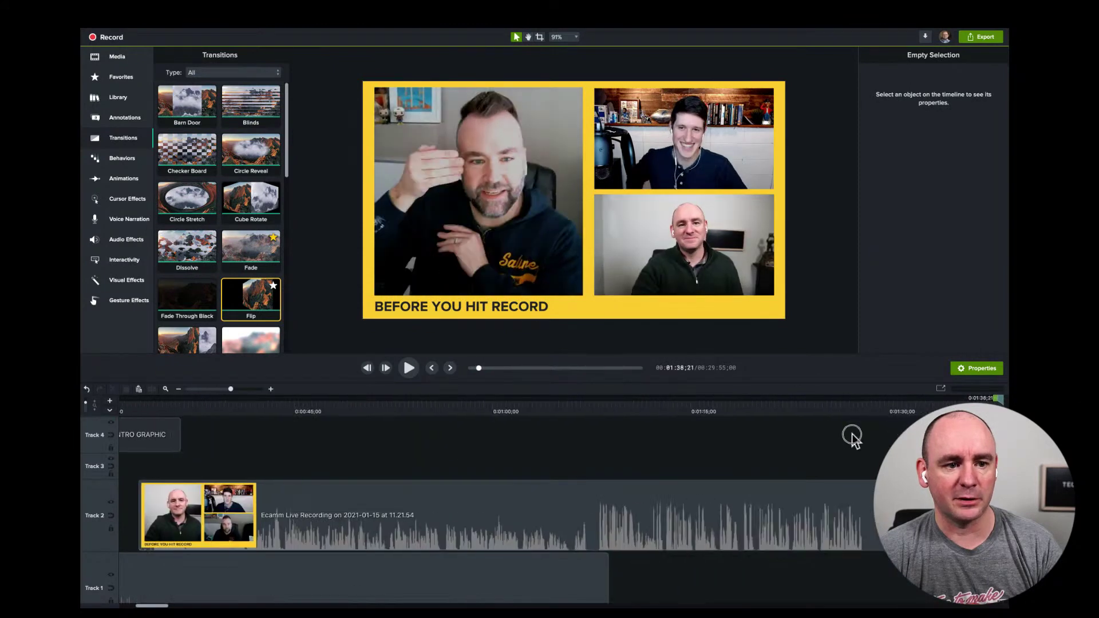
left_click_drag(852, 437, 597, 457)
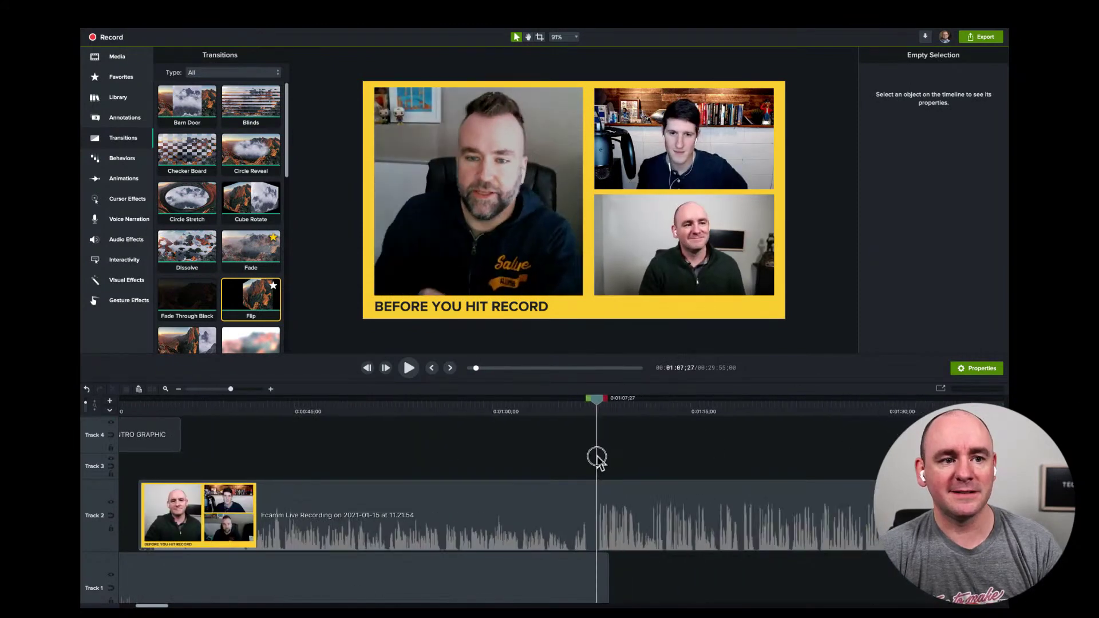
left_click_drag(603, 403, 583, 432)
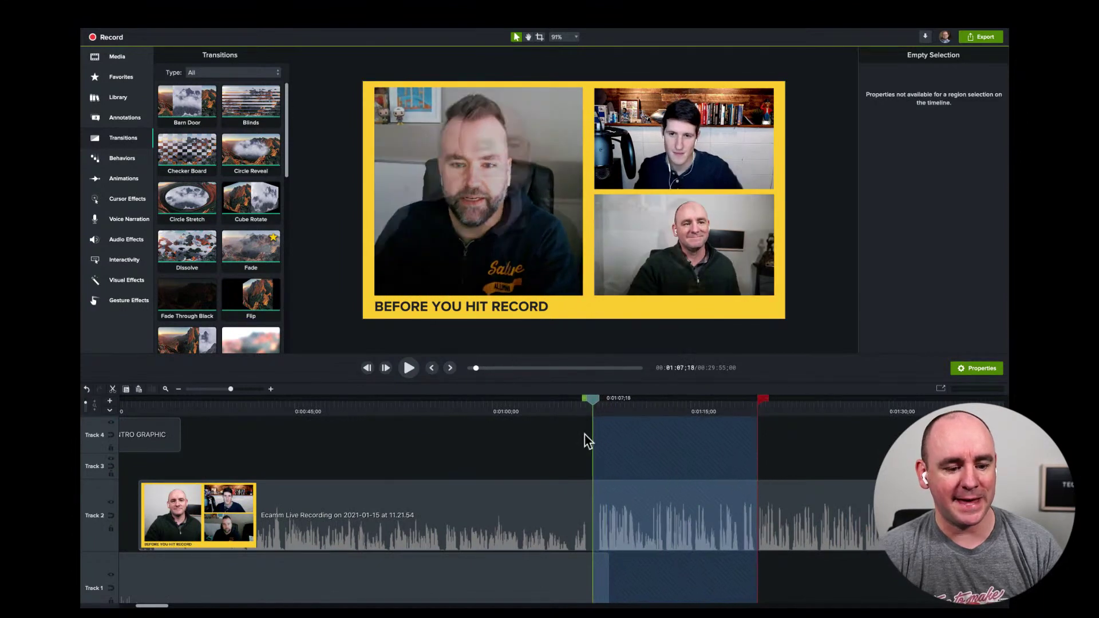
key("super+v")
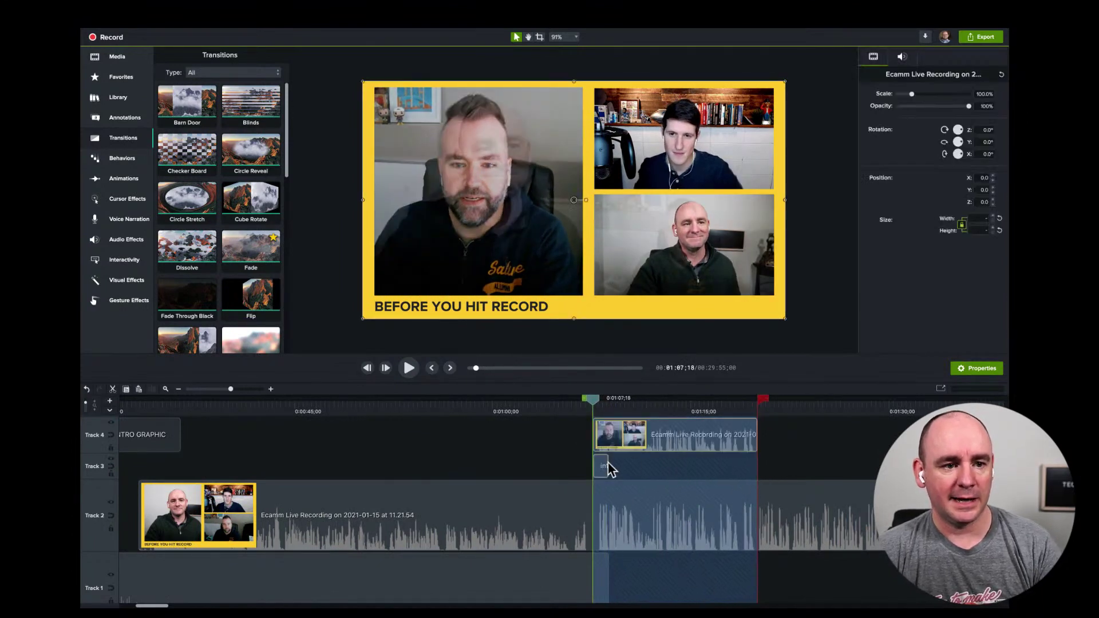
left_click(636, 474)
left_click(523, 455)
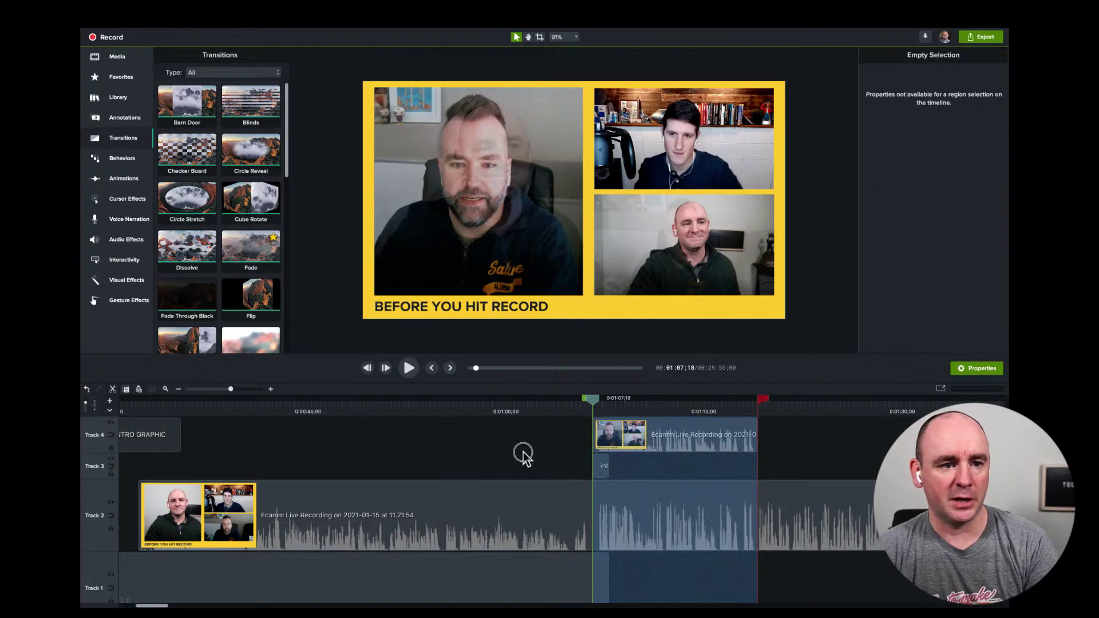
left_click(592, 399)
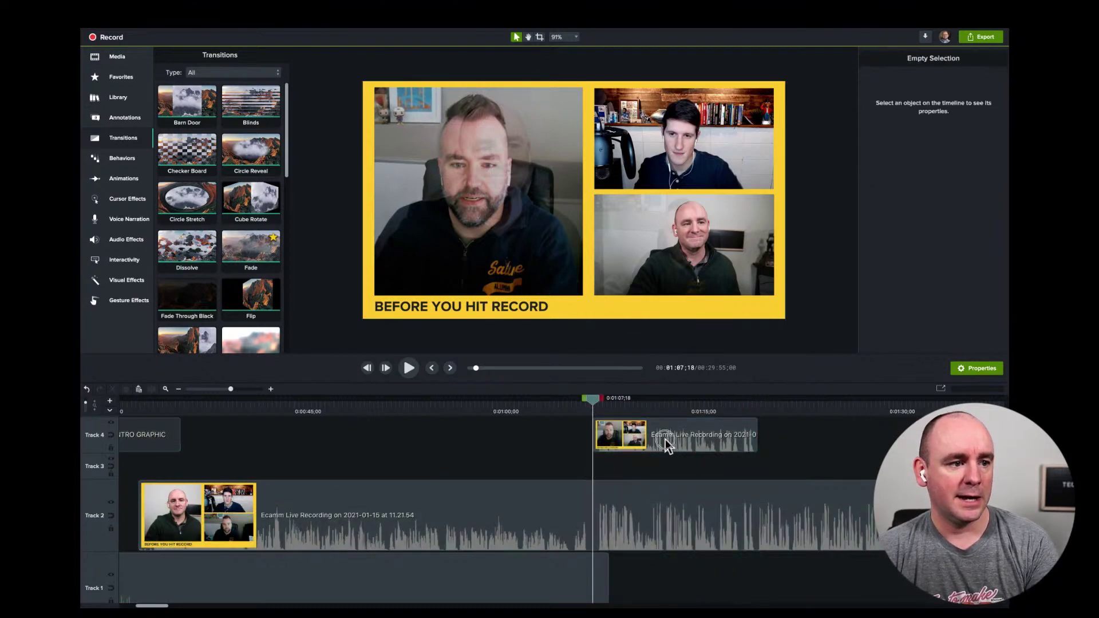
- Replace the third Track 4 placeholder with the copied Ecamm Live Recording excerpt using Ripple Replace
left_click_drag(661, 450, 314, 449)
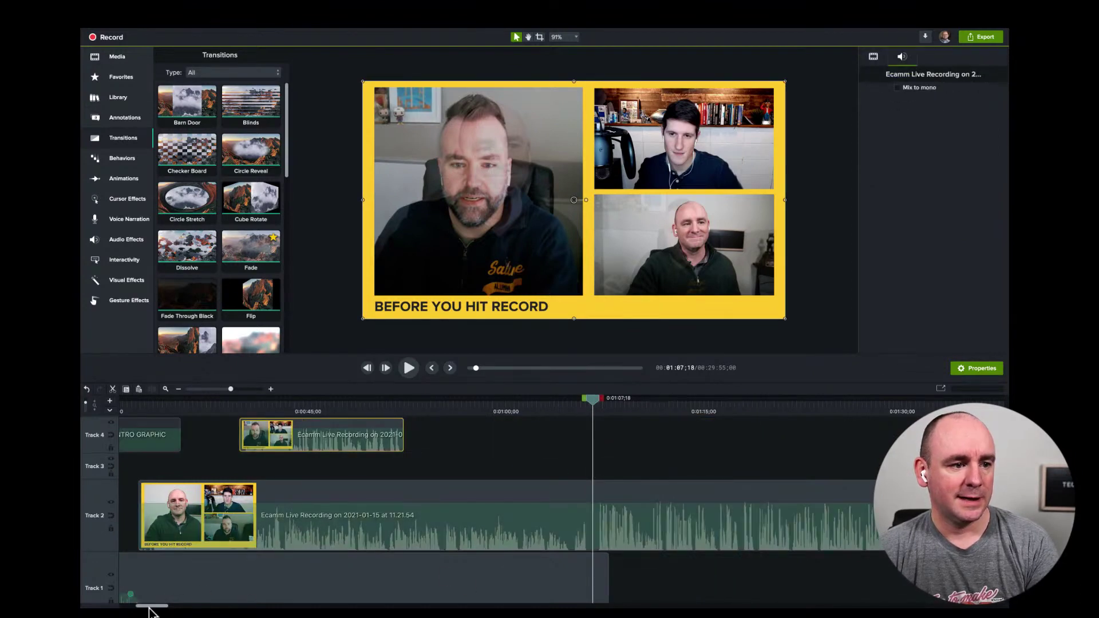
left_click_drag(153, 606, 78, 606)
left_click_drag(676, 451, 441, 445)
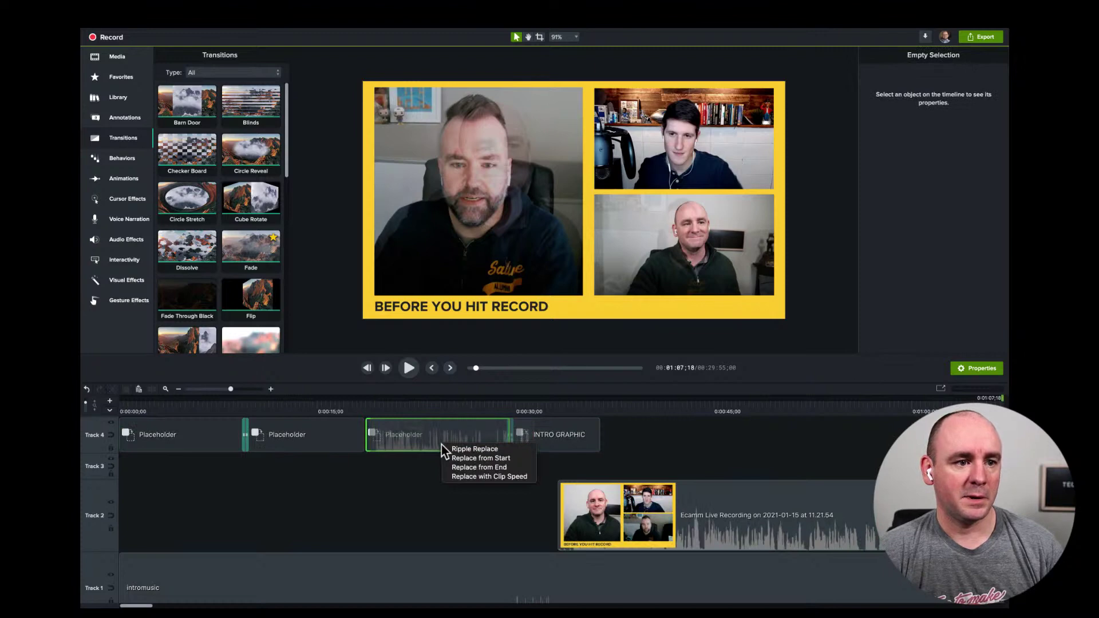
left_click(493, 449)
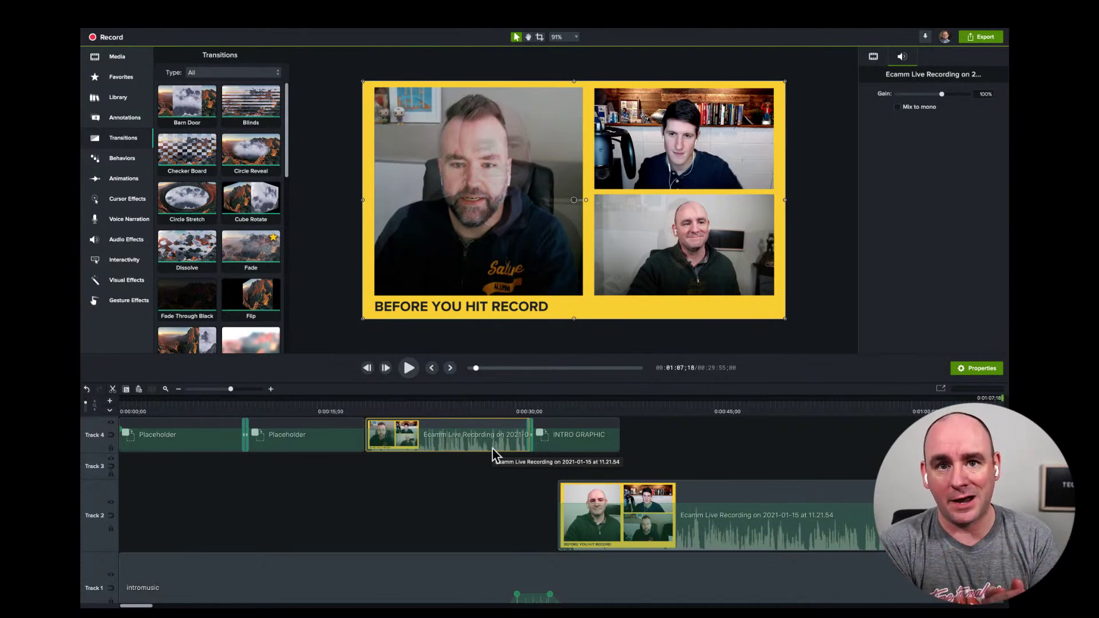
- Play the timeline across the transition from the Track 4 Ecamm excerpt into INTRO GRAPHIC
left_click_drag(393, 400, 515, 416)
key("space")
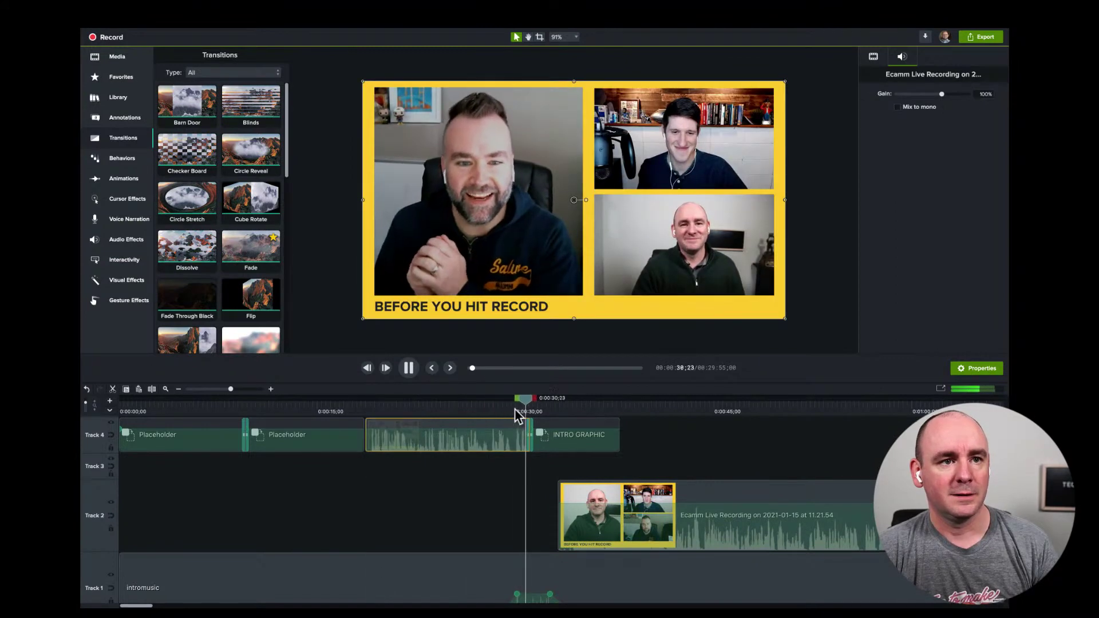
key("space")
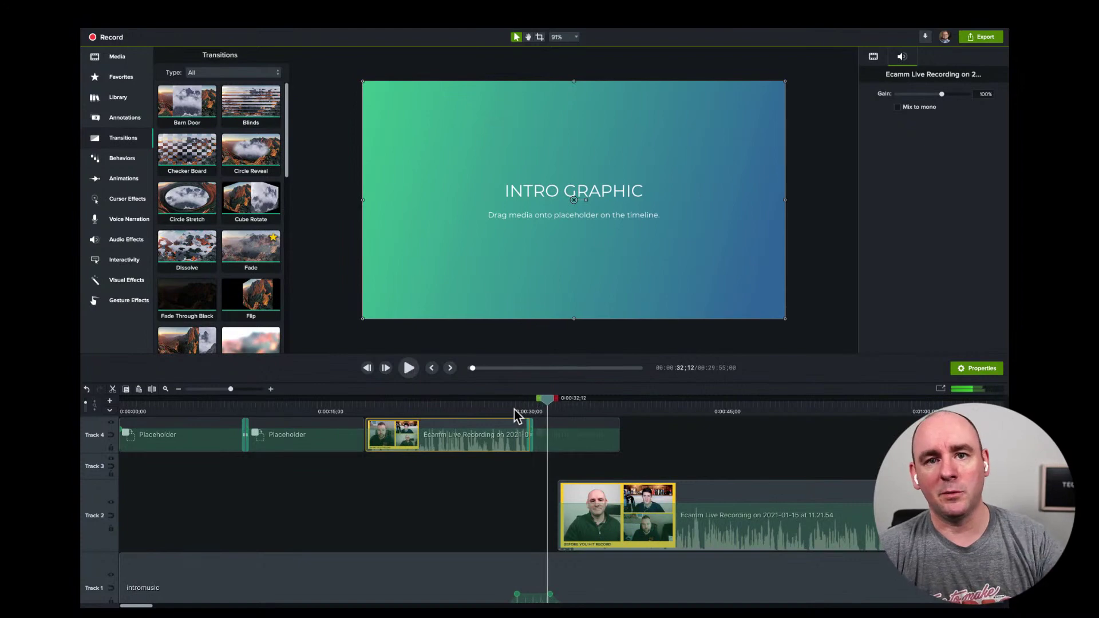
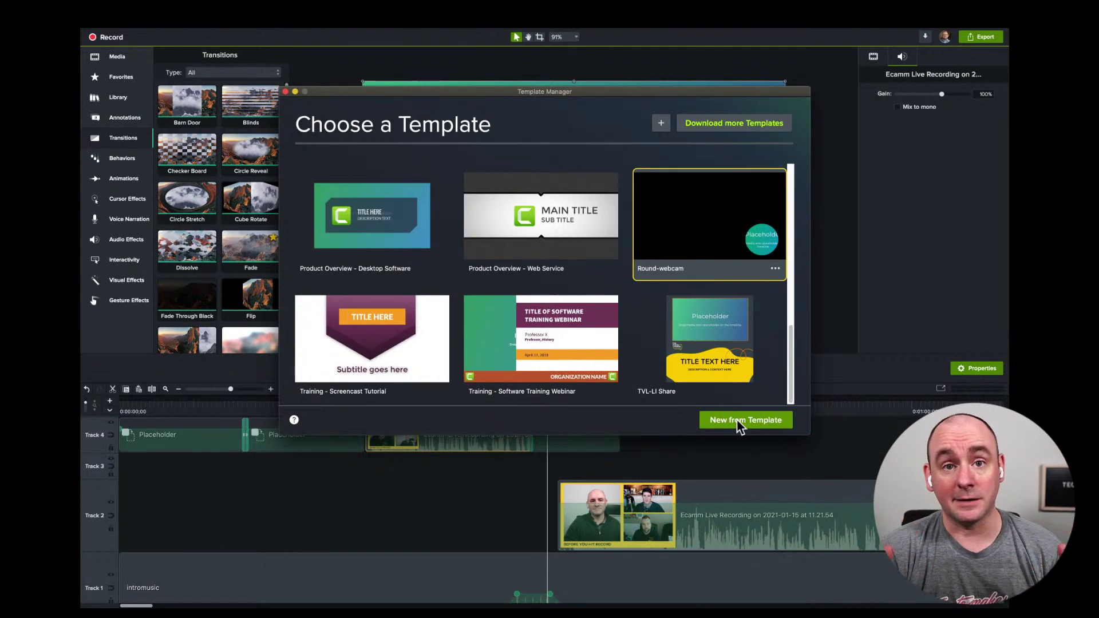
- Create a new project from the Round-webcam template and find the old-map-and-other-stuff clip in the Downloads library
left_click(737, 420)
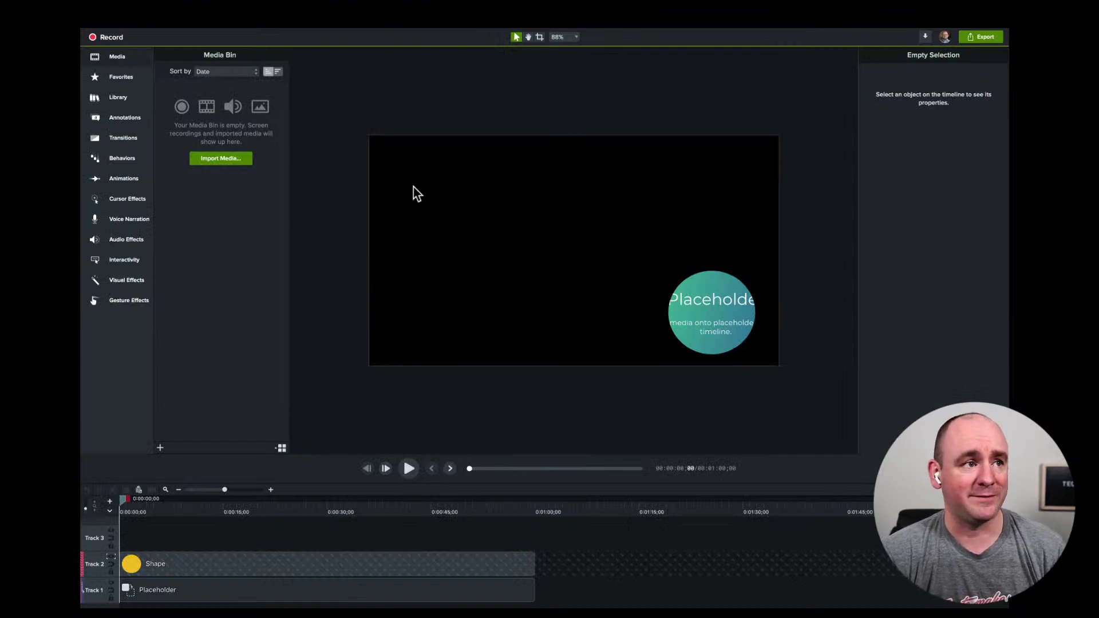
left_click(119, 116)
left_click(119, 99)
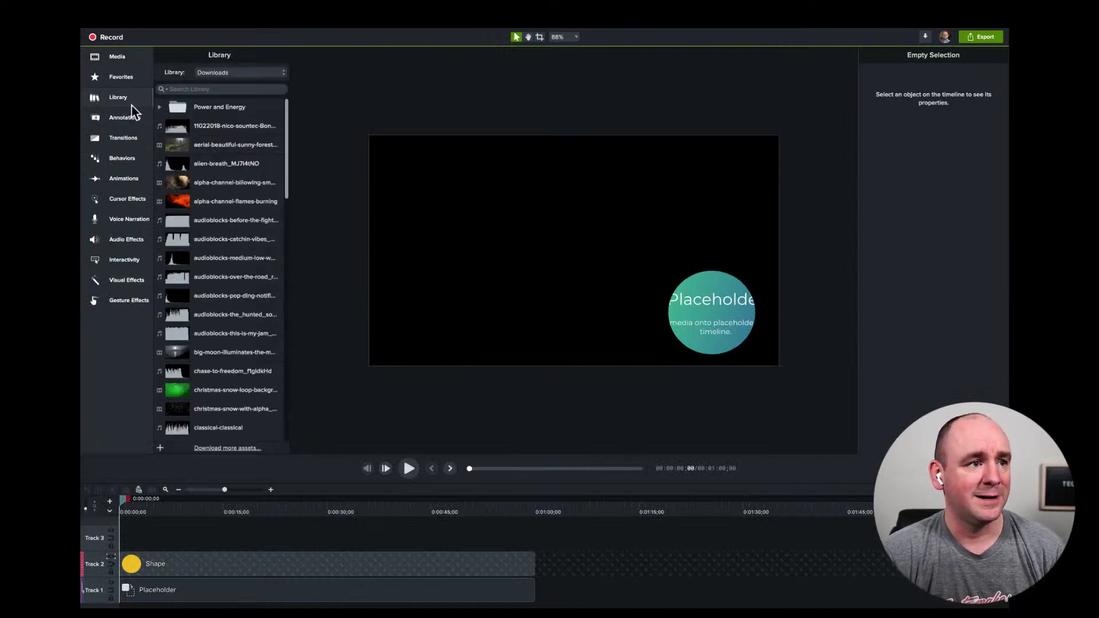
scroll(214, 240, "down", 8)
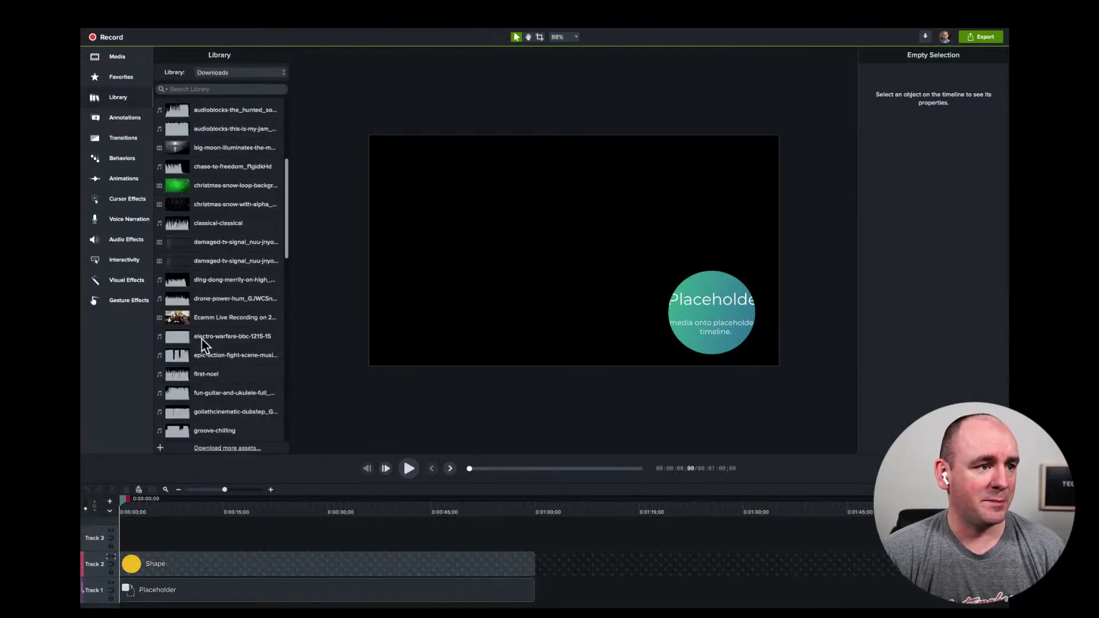
scroll(203, 309, "down", 7)
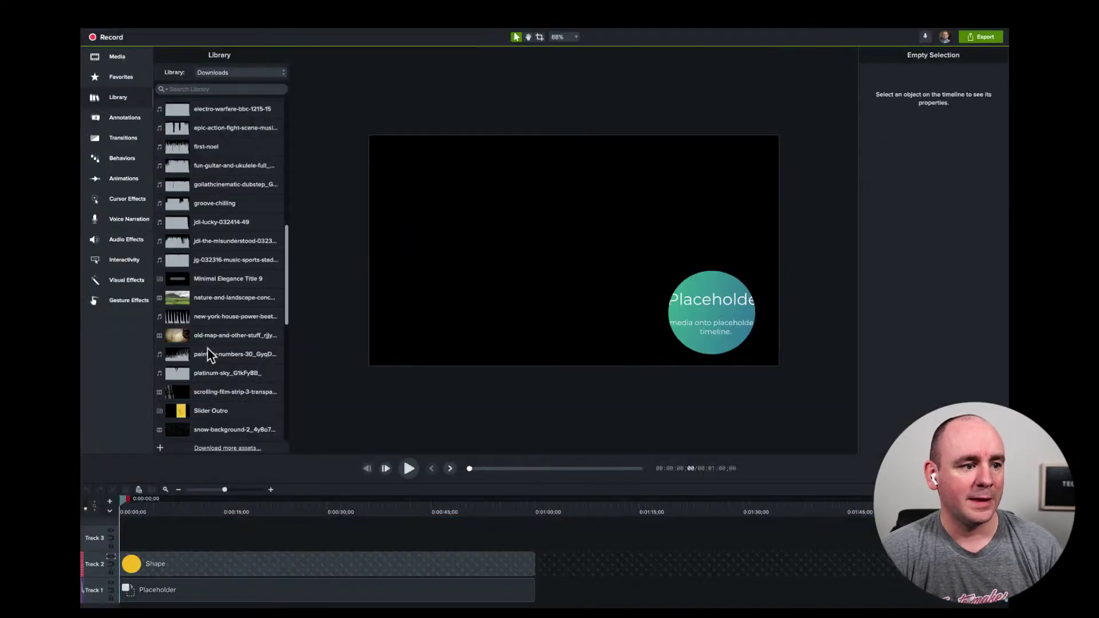
- Try to place the old-map-and-other-stuff clip beneath the Placeholder at the start of the timeline
left_click_drag(208, 336, 146, 610)
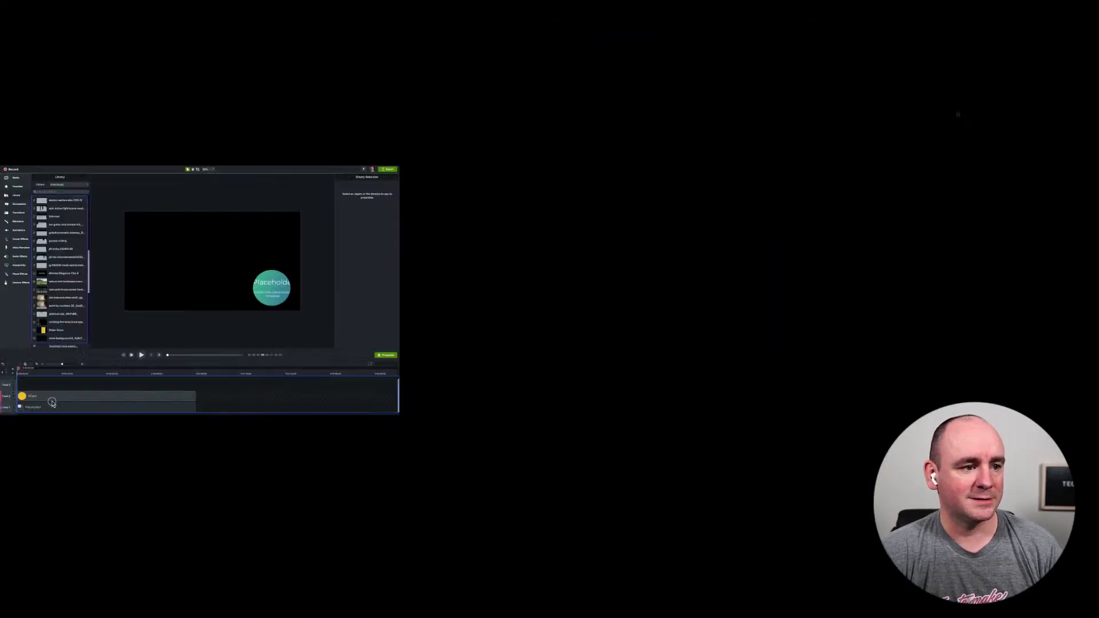
right_click(150, 541)
left_click(132, 589)
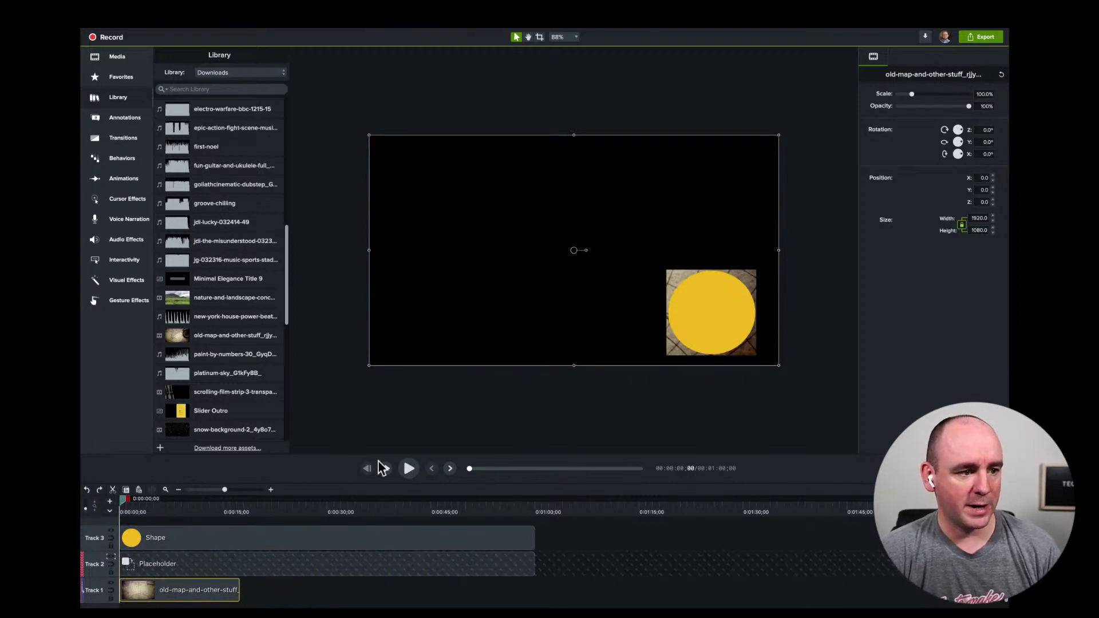
left_click(172, 524)
- Insert a new track below Track 1 and place the old-map-and-other-stuff clip at its start
left_click_drag(174, 522, 626, 606)
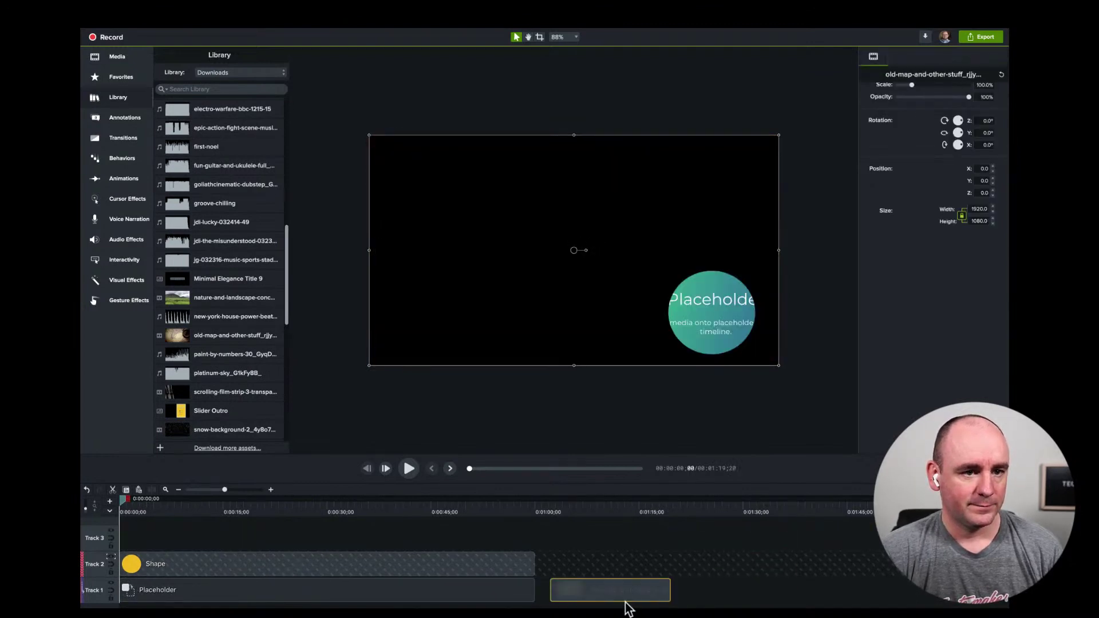
right_click(101, 590)
mouse_move(177, 465)
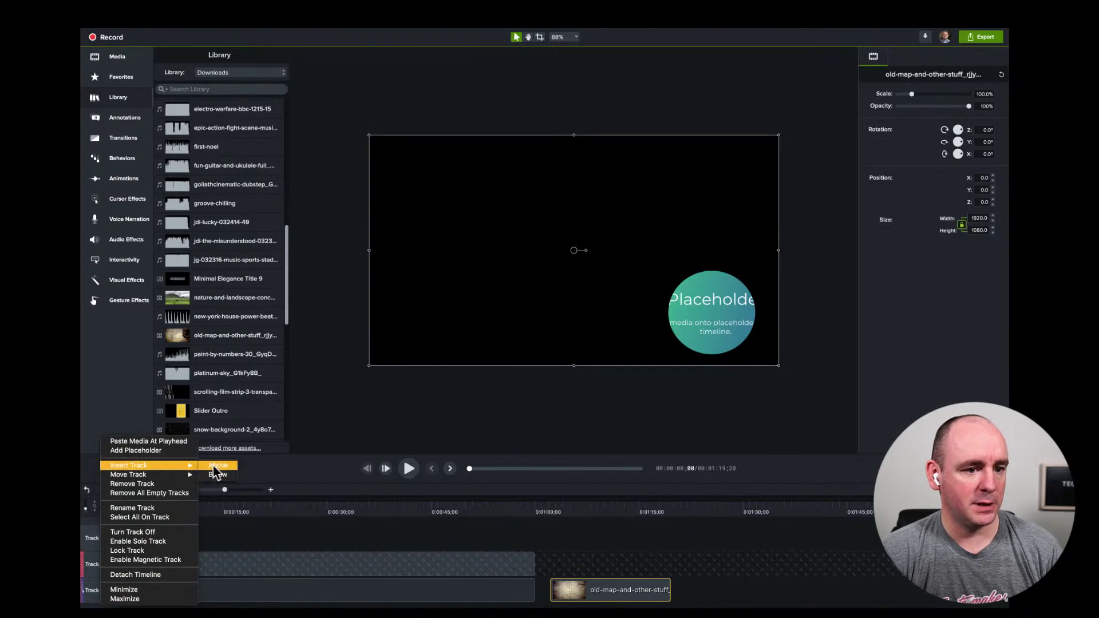
left_click(216, 475)
left_click_drag(588, 578, 109, 590)
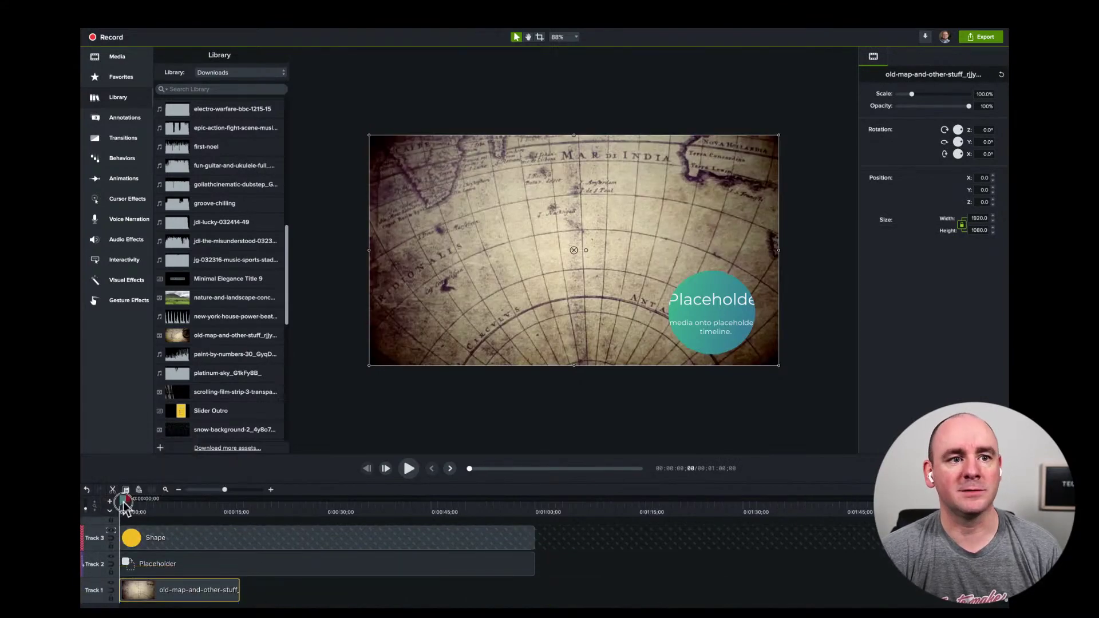
mouse_move(121, 500)
left_mouse_down()
mouse_move(219, 518)
mouse_move(110, 500)
left_mouse_up()
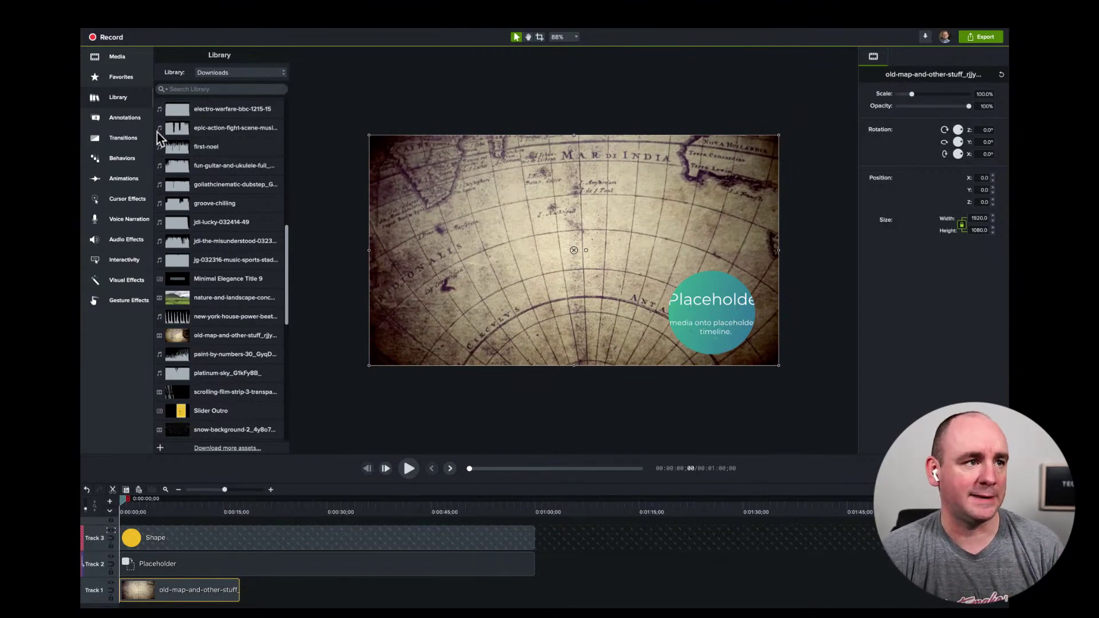
- Open the Media Bin to check the media used in the new project
left_click(121, 98)
left_click(122, 98)
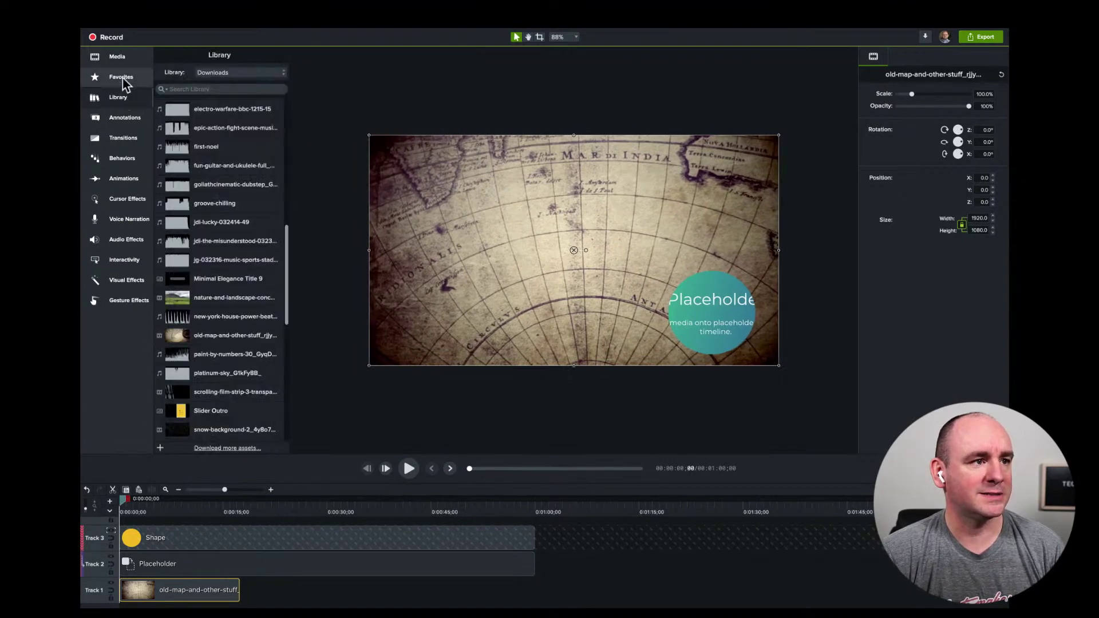
left_click(117, 56)
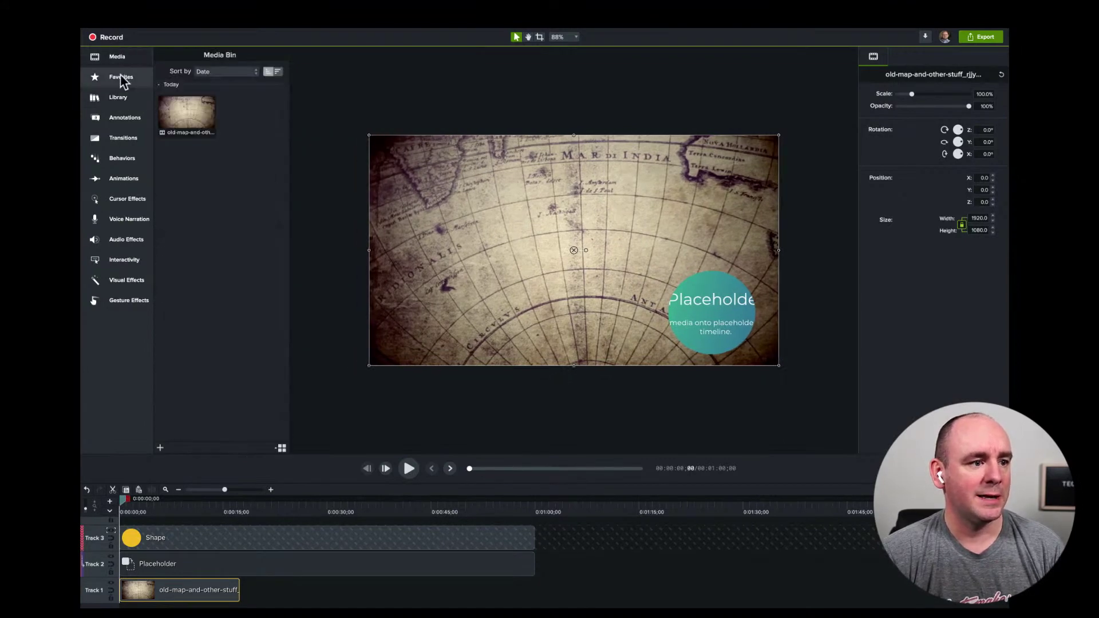
- Import the Ecamm Live recording MP4 from the Ecamm Live Recordings folder in Movies into the Media Bin
left_click(160, 448)
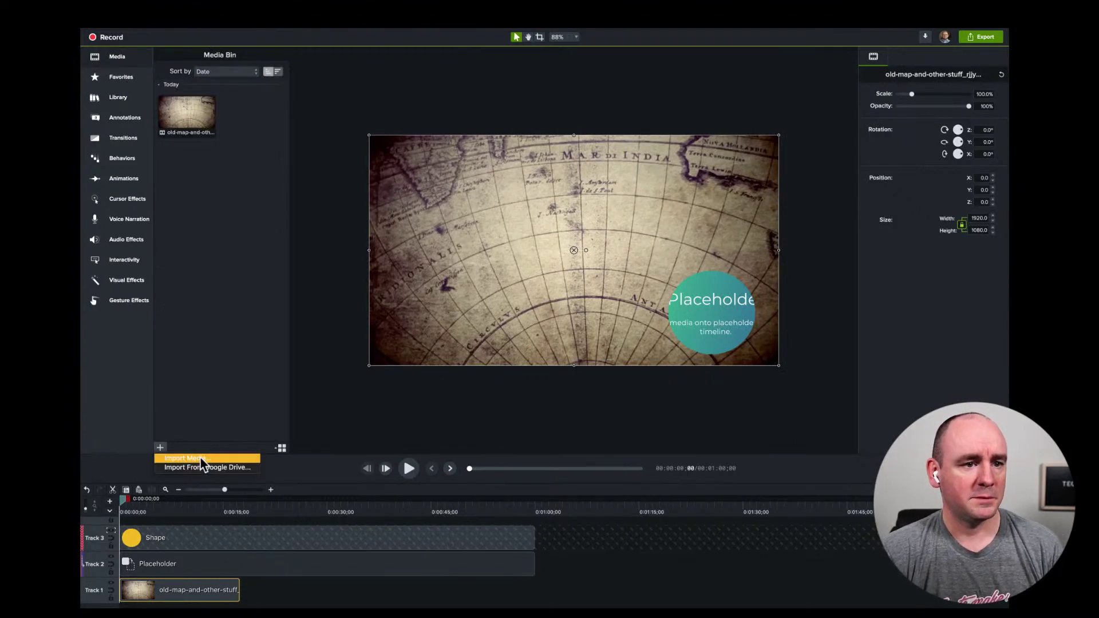
left_click(263, 450)
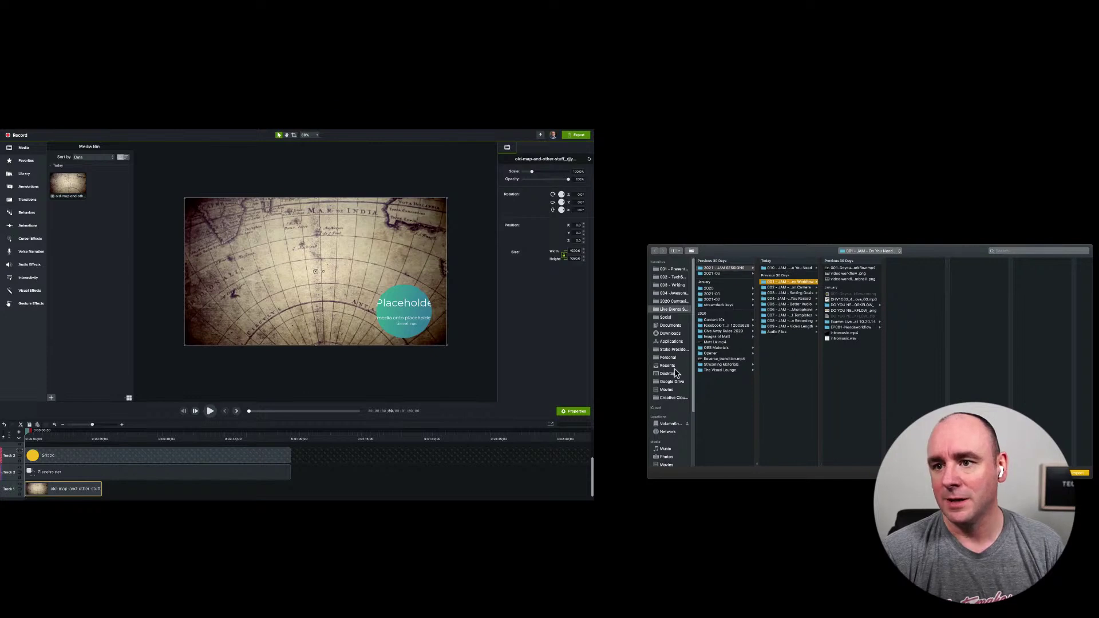
left_click(668, 390)
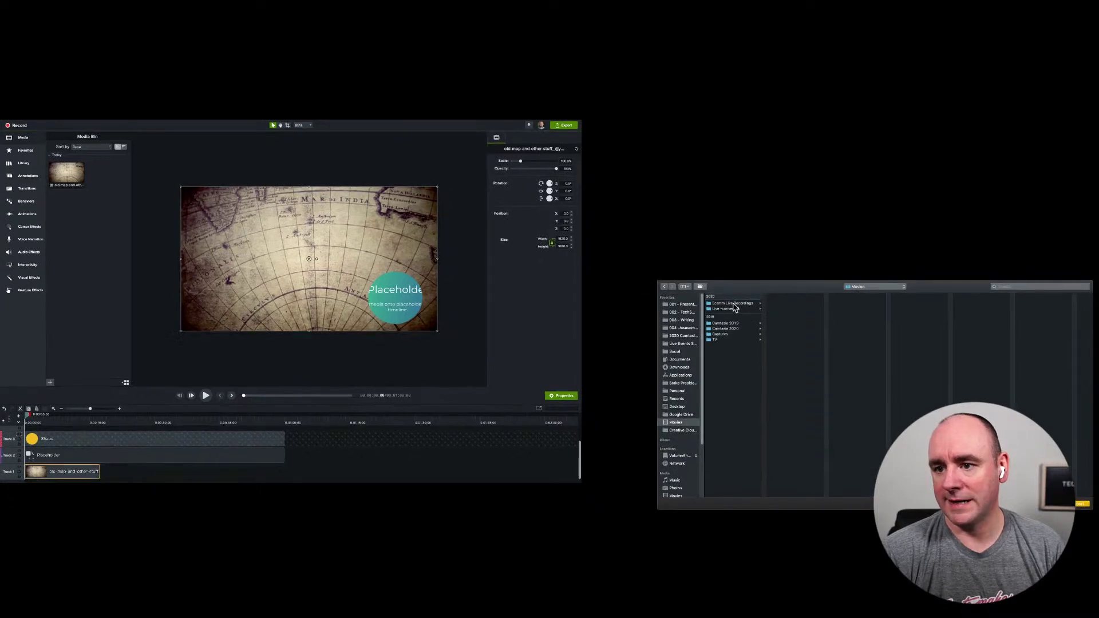
left_click(733, 303)
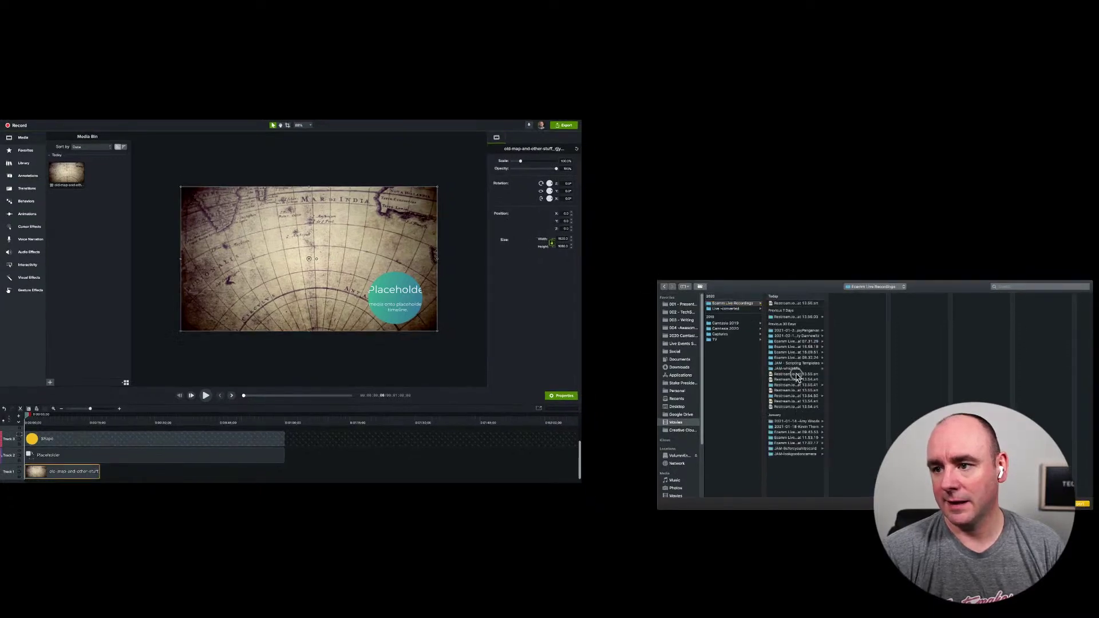
left_click(797, 379)
left_click(797, 385)
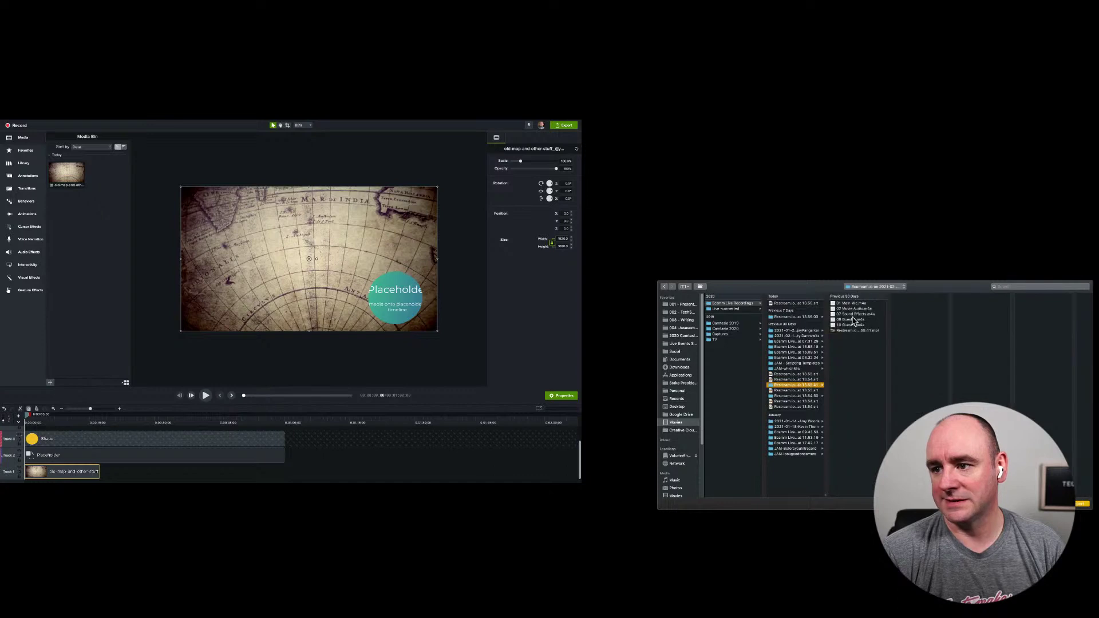
left_click(852, 331)
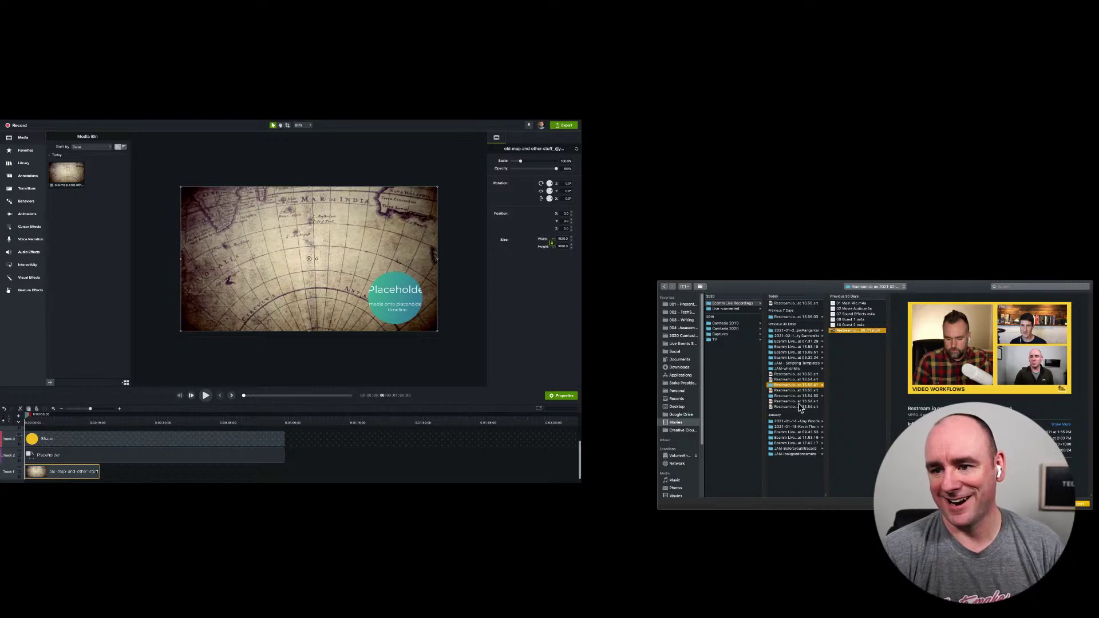
left_click(799, 358)
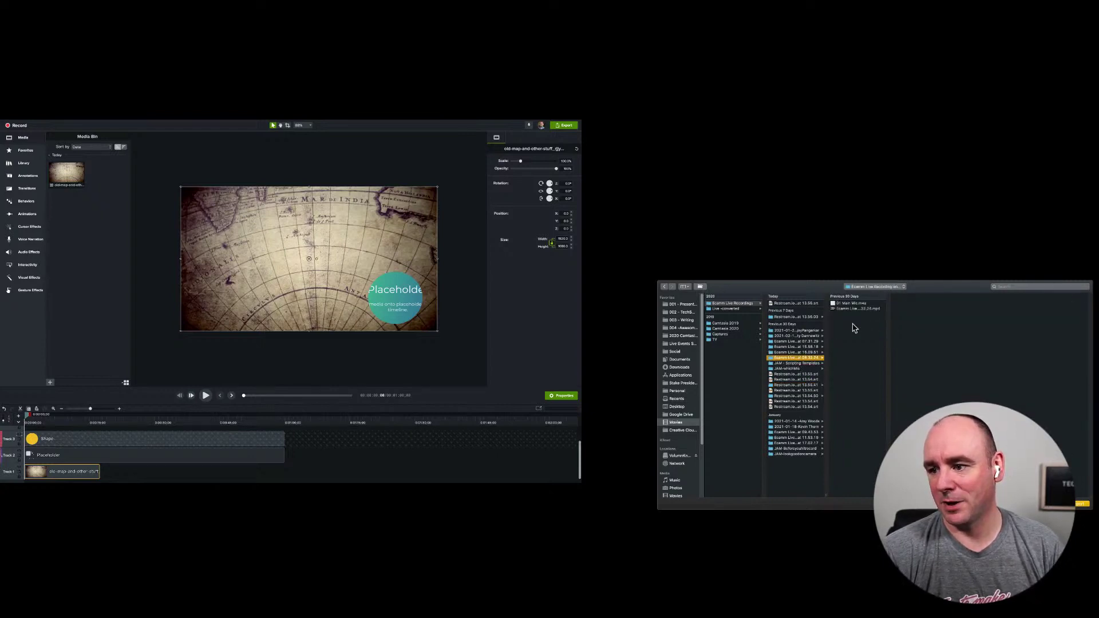
left_click(853, 308)
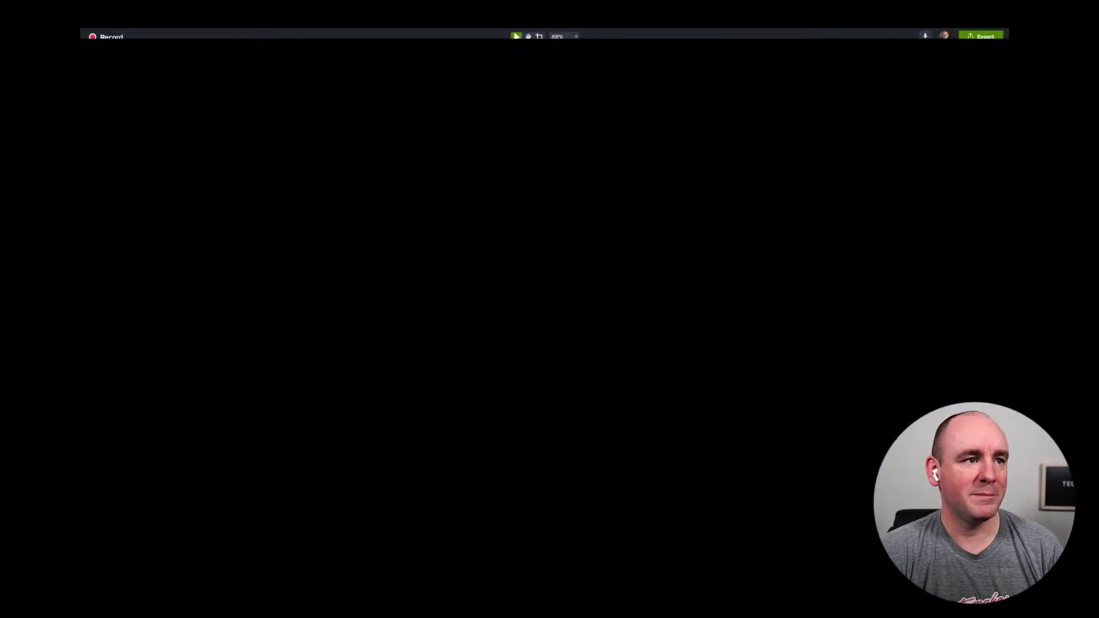
left_click_drag(1079, 503, 87, 229)
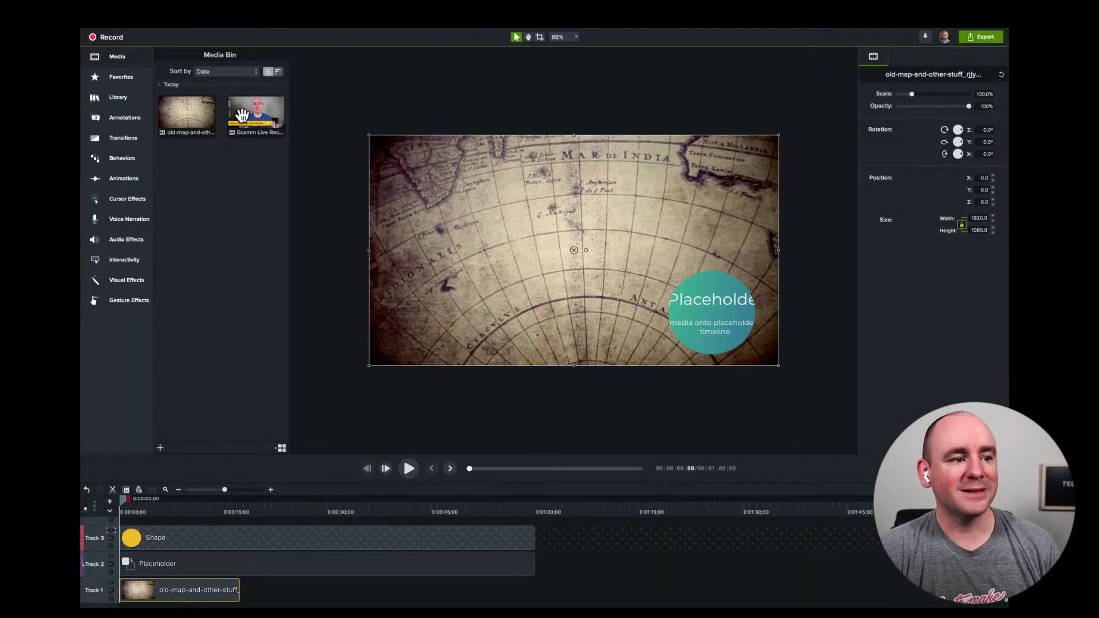
- Check Track 3's matte mode and replace the Placeholder on Track 2 with the imported Ecamm Live recording
left_click(111, 530)
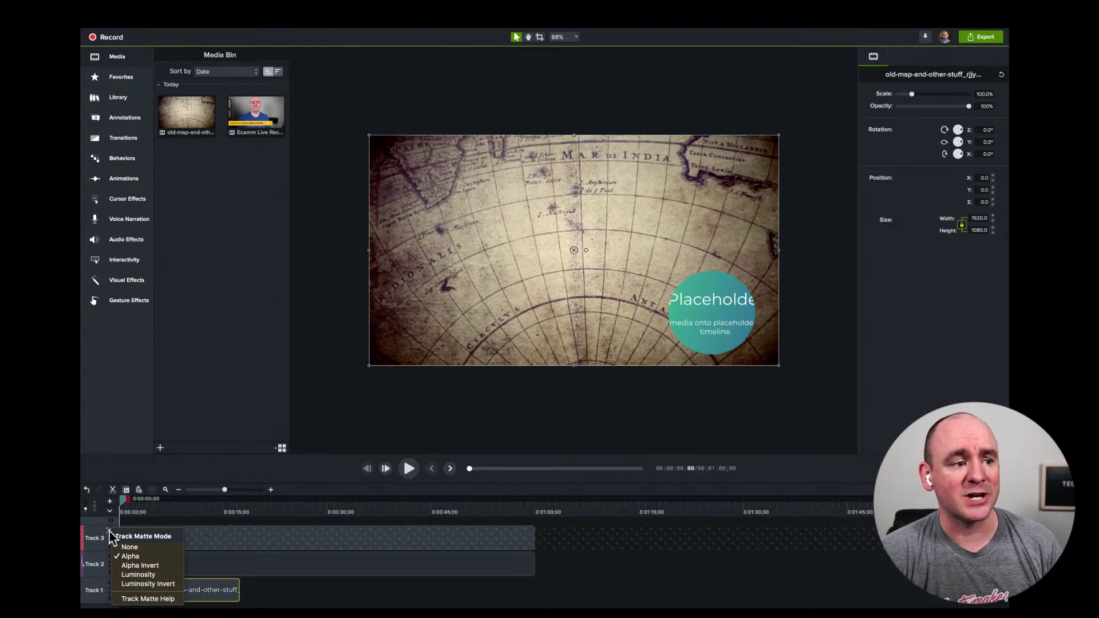
left_click(234, 524)
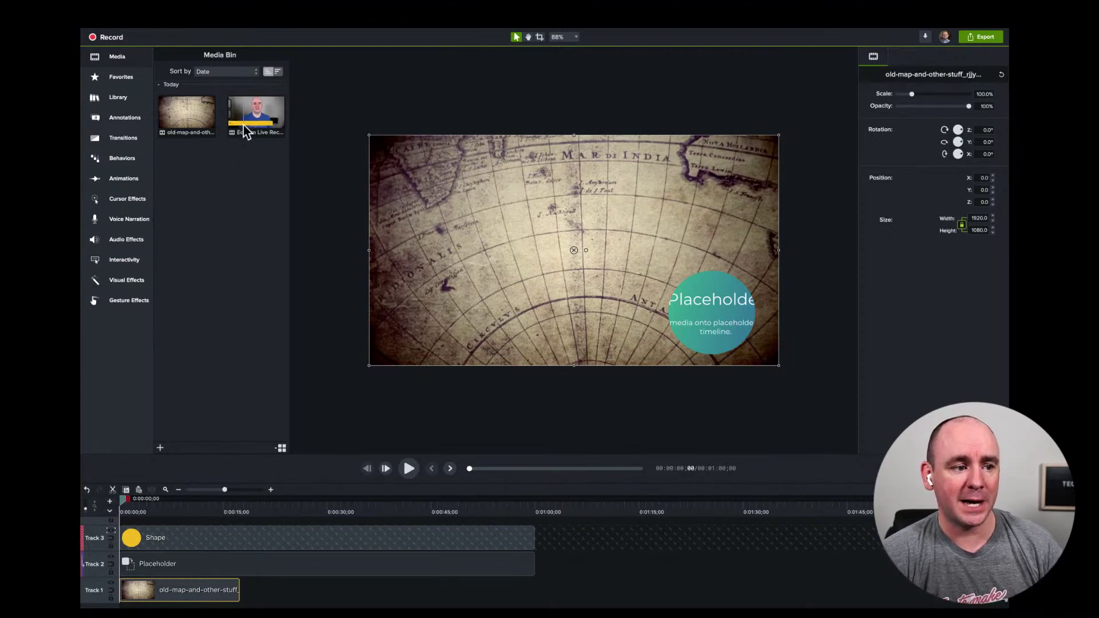
left_click_drag(243, 125, 238, 563)
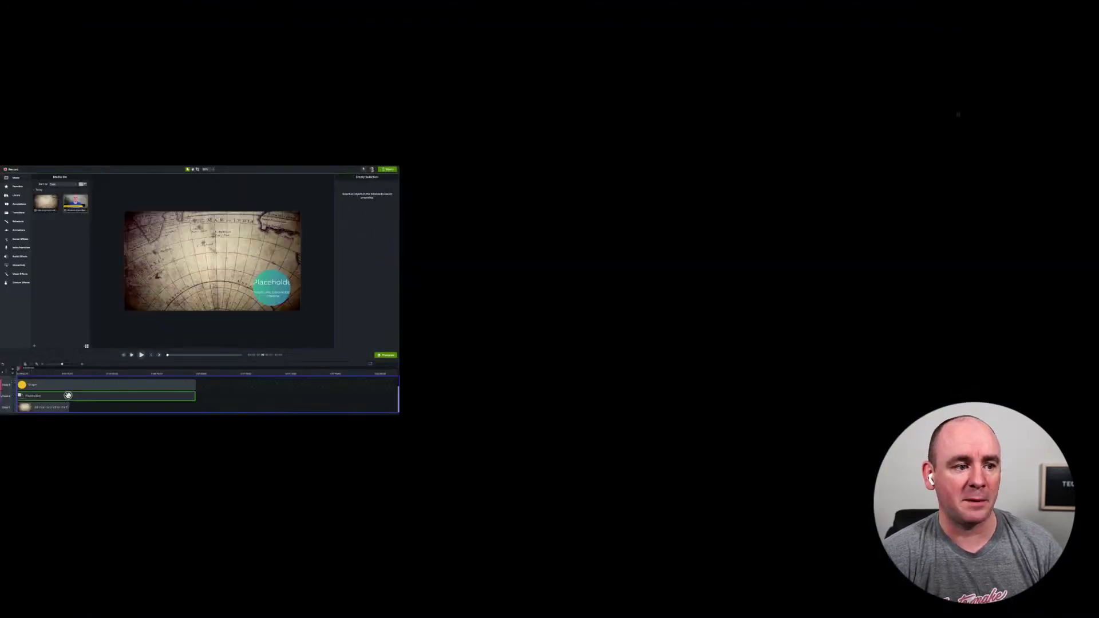
left_click_drag(68, 395, 76, 397)
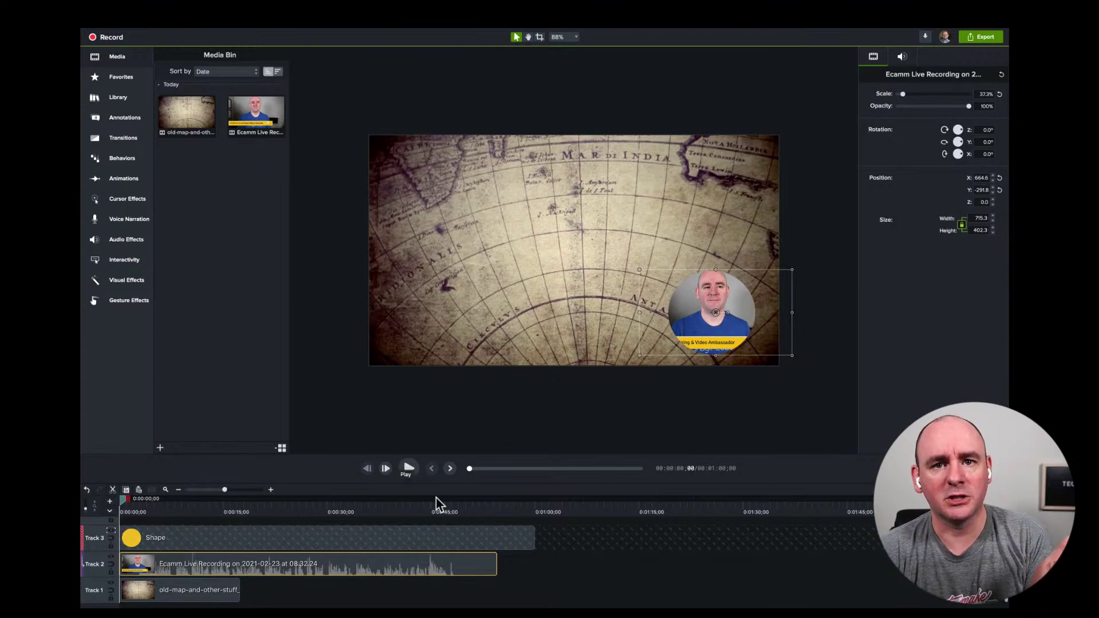
- Review the matte mode options of Track 3 and inspect the properties of its Shape clip
left_click(111, 531)
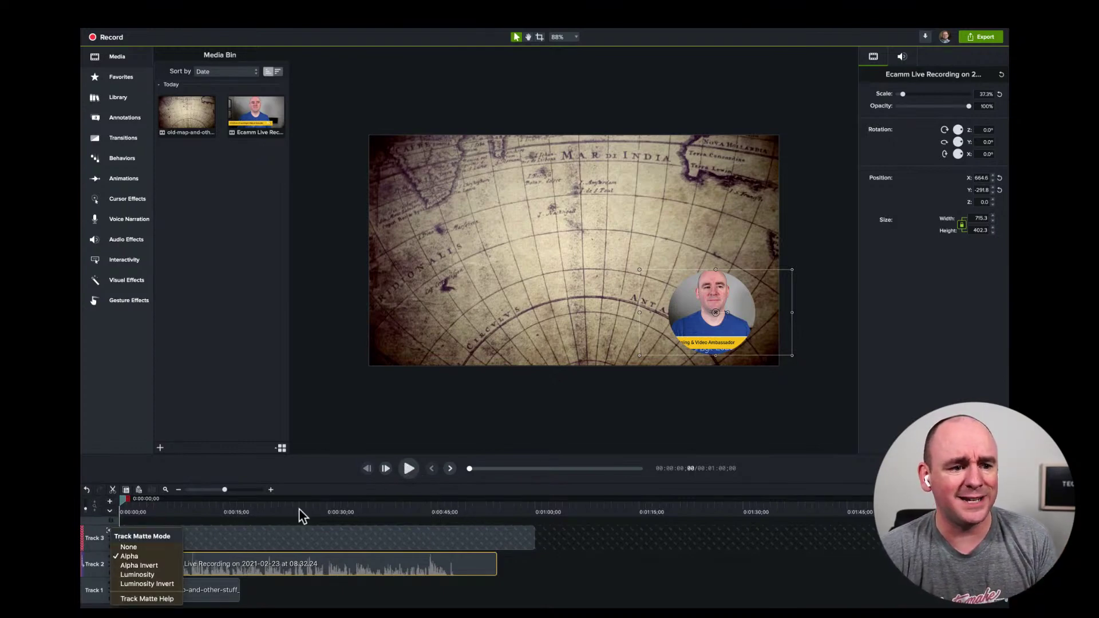
left_click(561, 543)
left_click(532, 543)
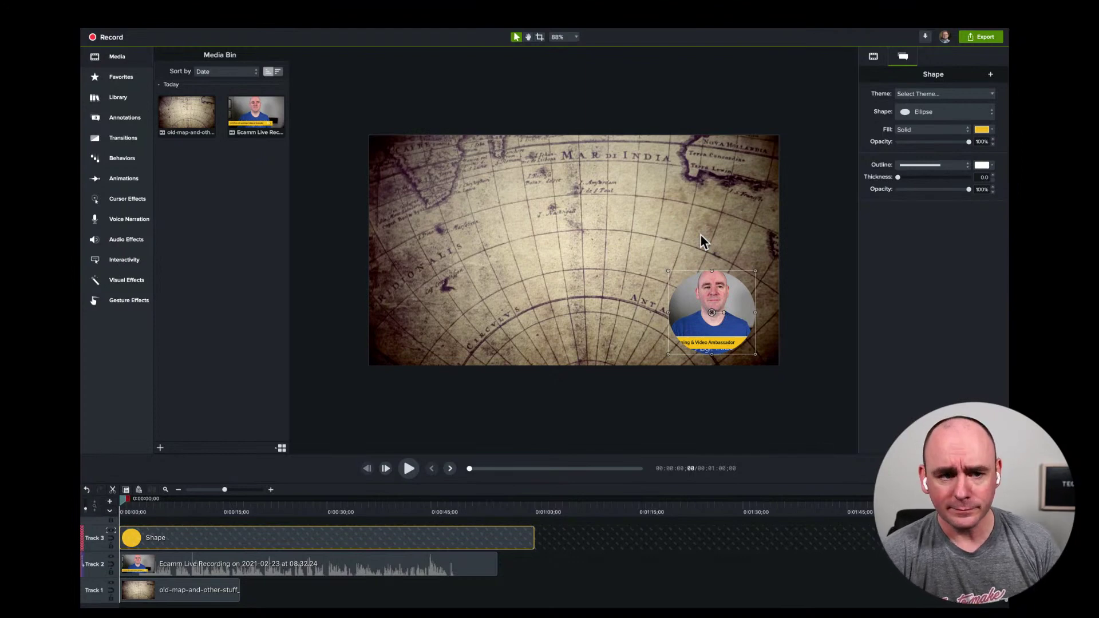
- Try to reposition the webcam recording within the circle on the canvas while the map track is unlocked
left_click(710, 310)
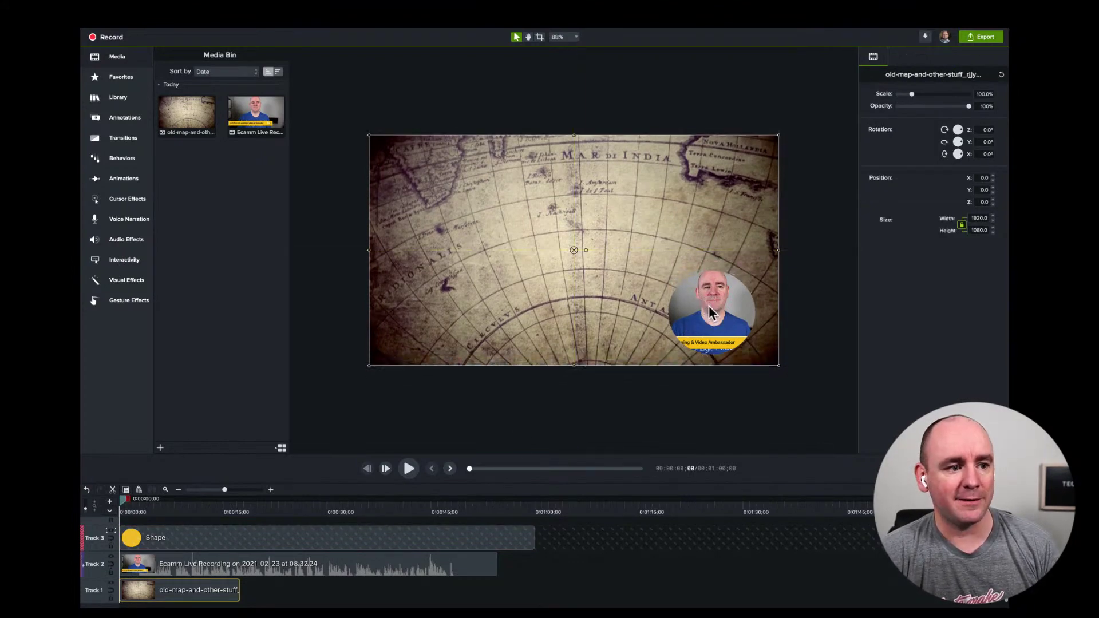
left_click(290, 568)
mouse_move(704, 314)
left_mouse_down()
mouse_move(683, 317)
mouse_move(716, 309)
left_mouse_up()
left_click(305, 559)
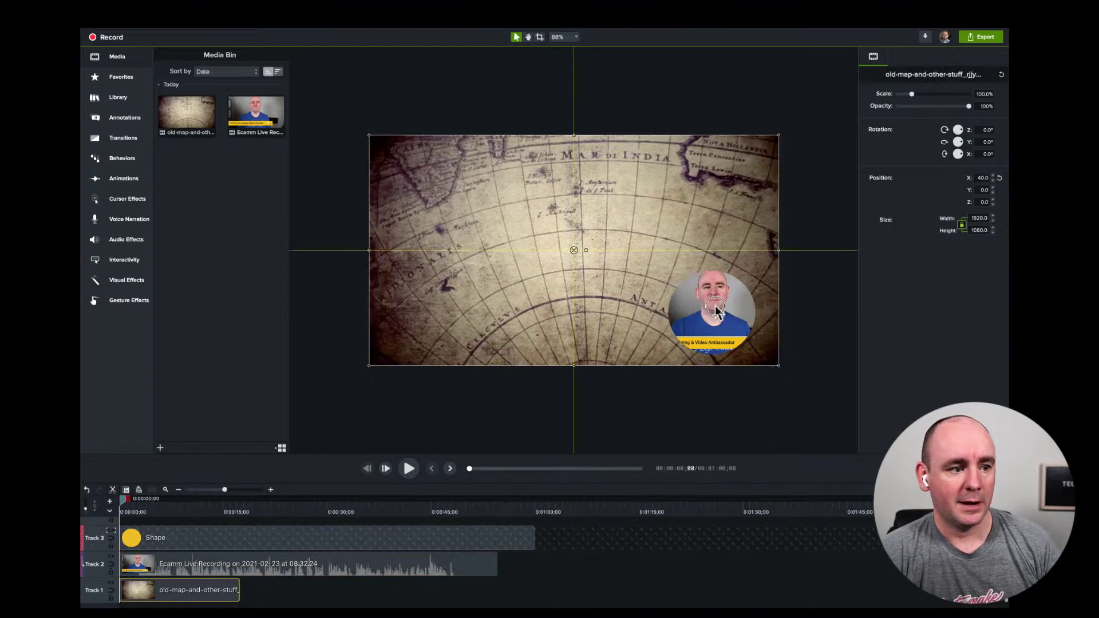
left_click(323, 564)
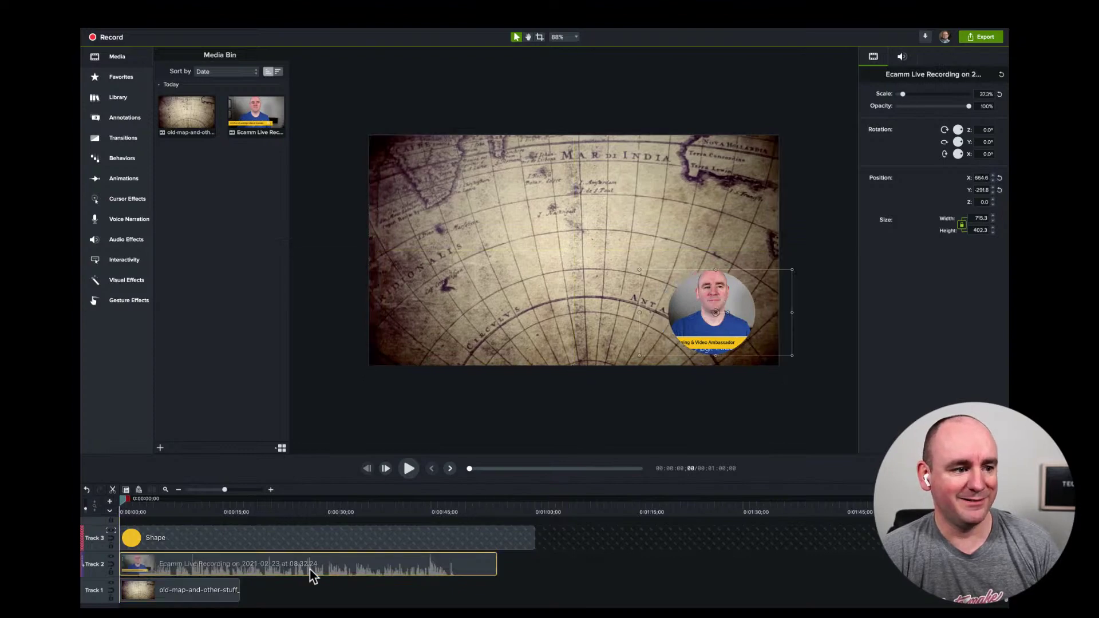
- Lock Track 1 and shift the Ecamm Live recording slightly inside the round webcam frame on the canvas
left_click(111, 598)
left_click(690, 332)
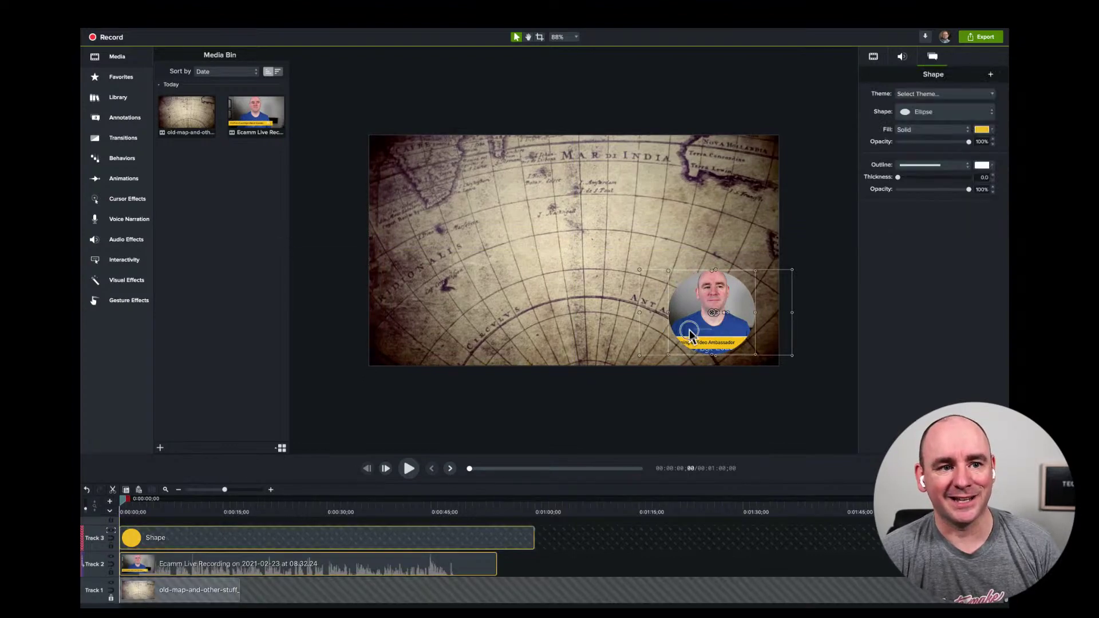
left_click(291, 563)
left_click(437, 554)
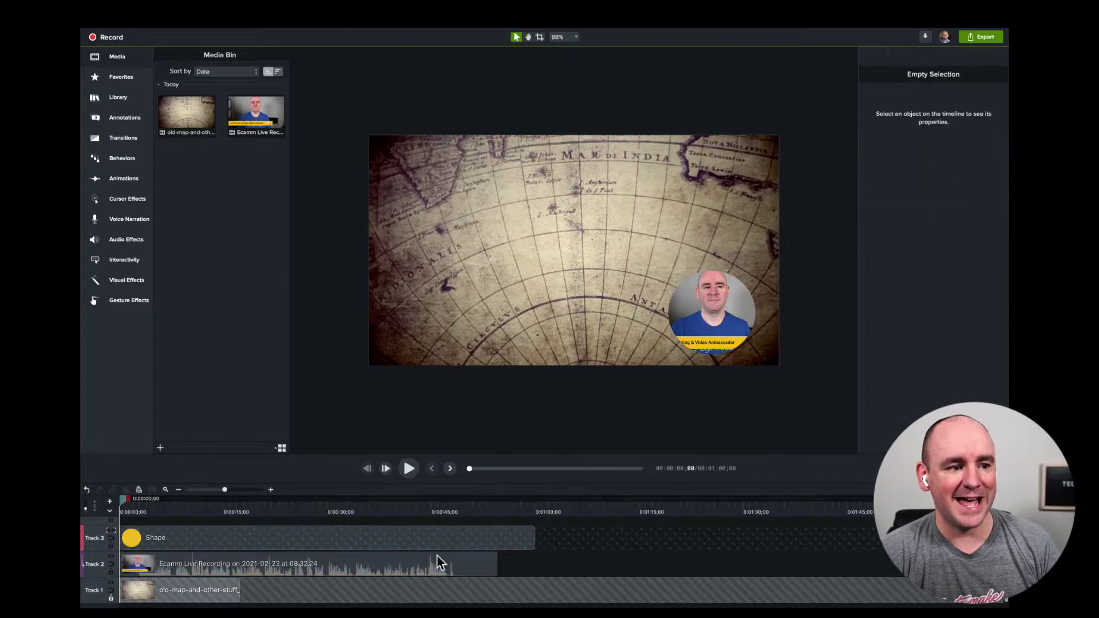
left_click(437, 557)
mouse_move(711, 322)
left_mouse_down()
mouse_move(705, 336)
mouse_move(736, 346)
mouse_move(721, 332)
mouse_move(715, 341)
mouse_move(727, 317)
mouse_move(716, 306)
mouse_move(718, 350)
mouse_move(713, 295)
mouse_move(705, 309)
mouse_move(730, 315)
mouse_move(714, 314)
left_mouse_up()
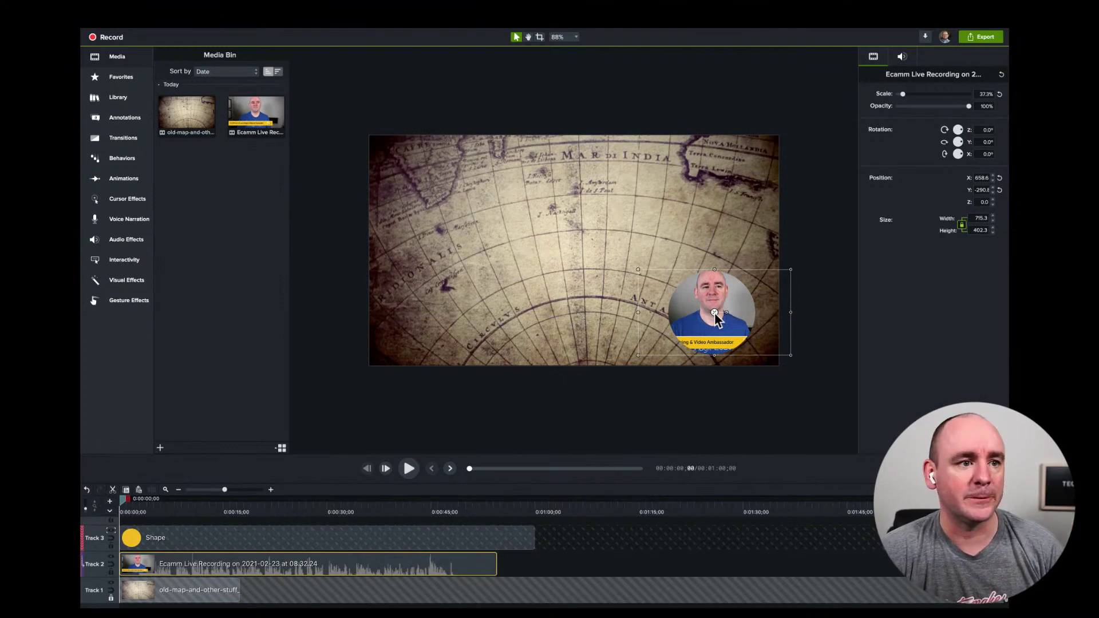
scroll(613, 340, "up", 3)
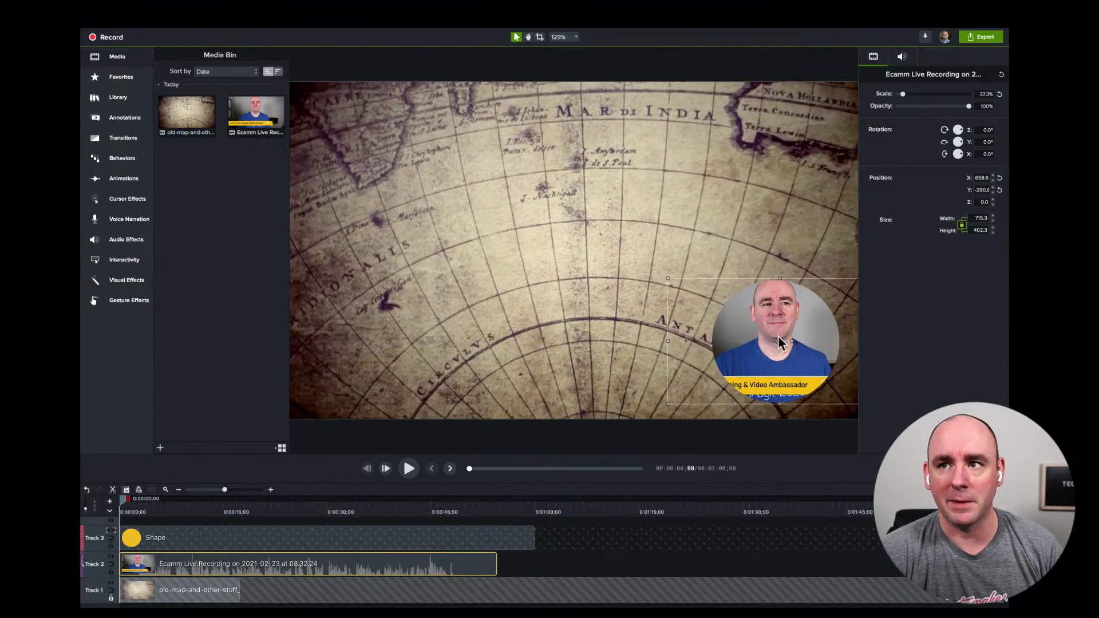
left_click_drag(778, 336, 782, 340)
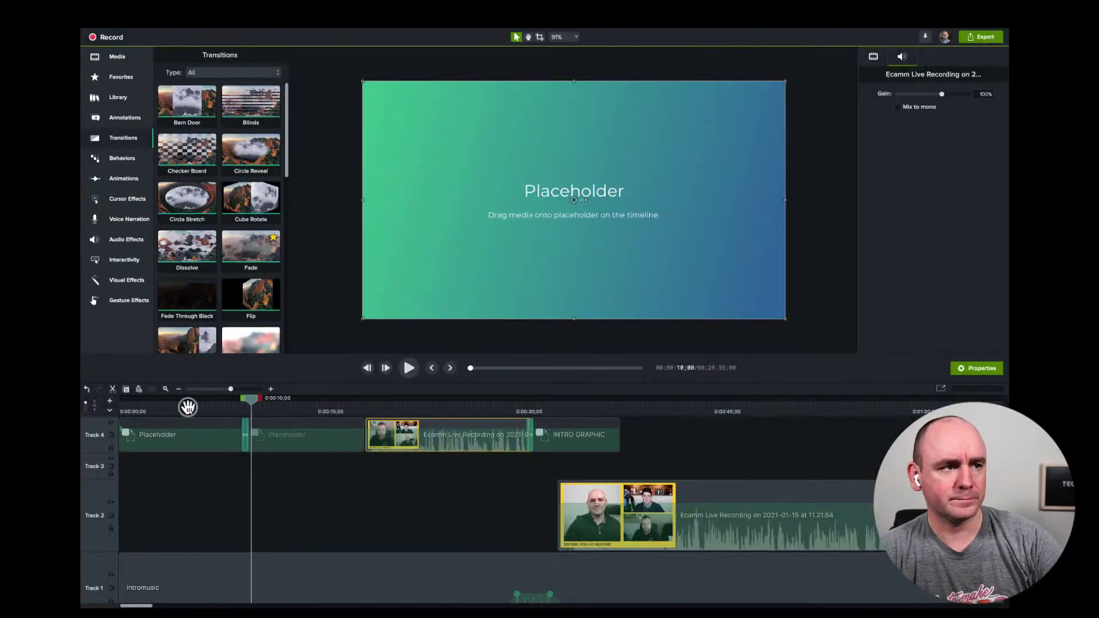
- In the 004-BeforeHitRecord project, return the playhead to the start and save the project as a template named Podcast-Show
left_click_drag(188, 408, 117, 407)
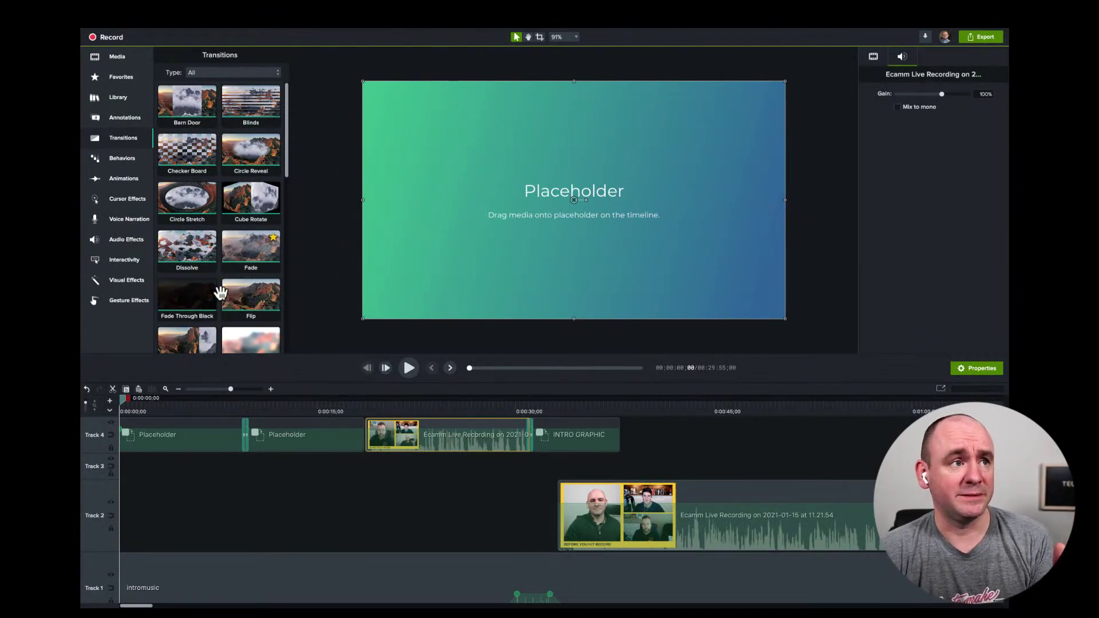
mouse_move(86, 29)
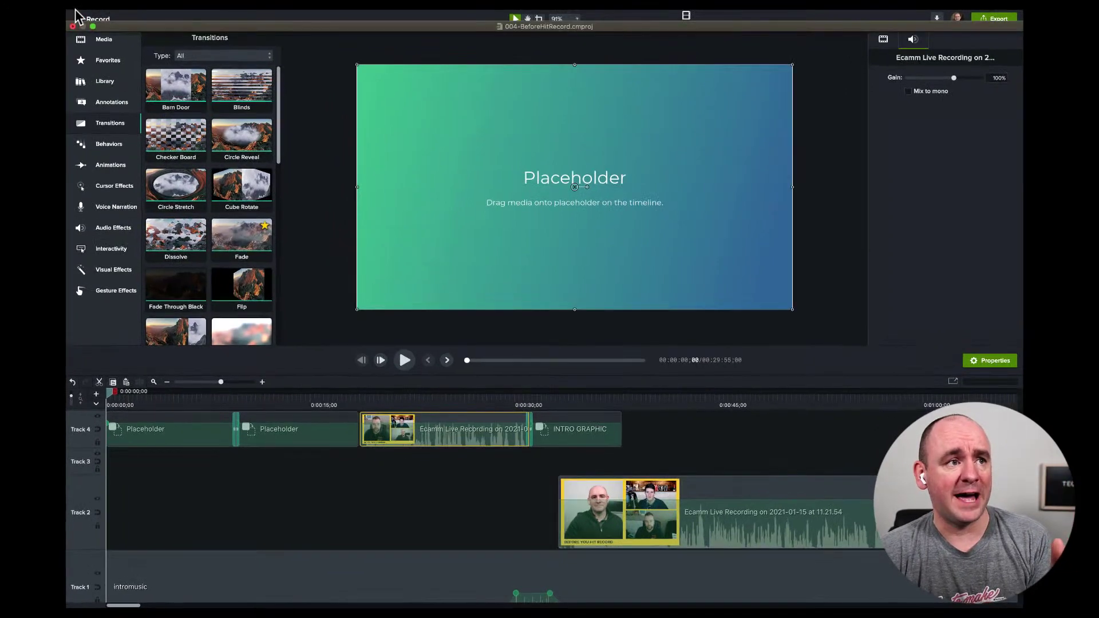
left_click(159, 15)
mouse_move(159, 15)
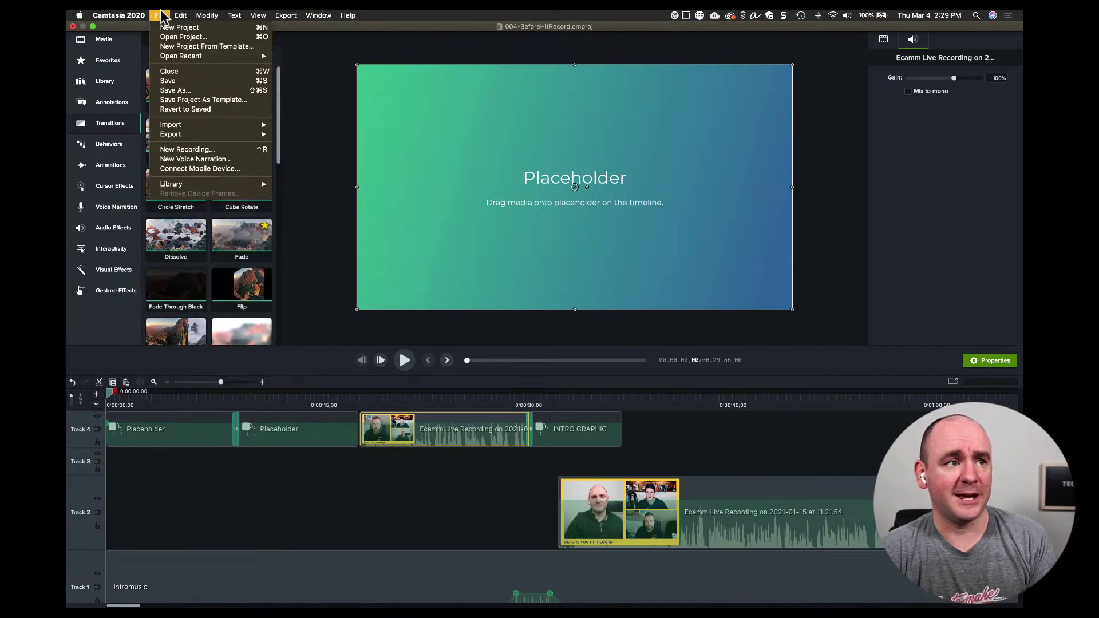
left_click(205, 100)
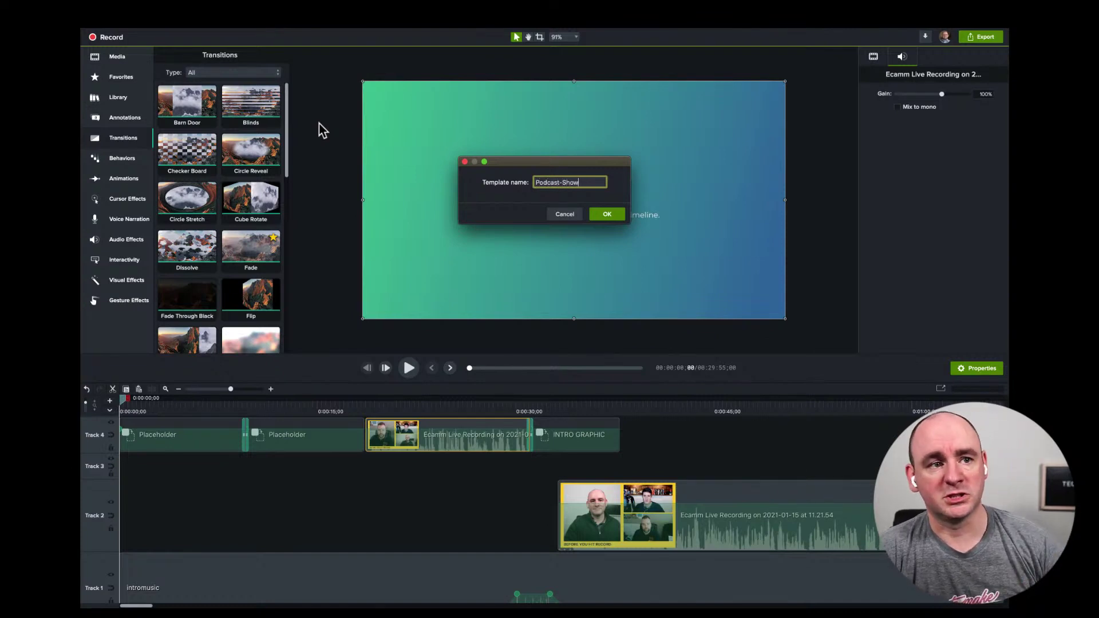
left_click(605, 215)
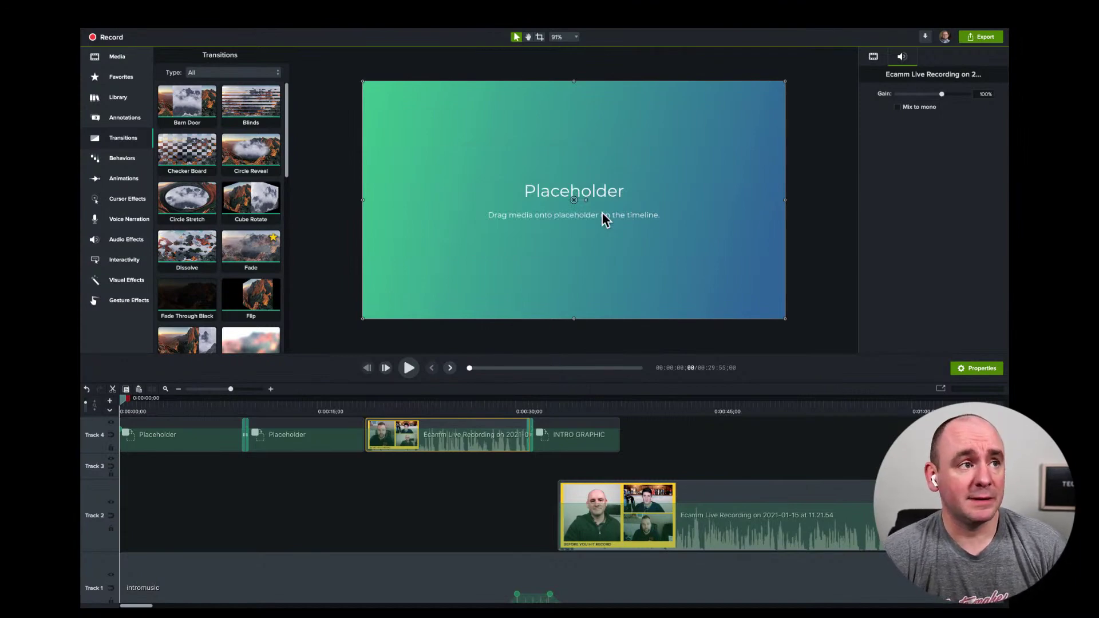
- Create a new project from the Podcast-Show template and preview the Ecamm Live Recording clip between its Track 4 placeholders
left_click(170, 33)
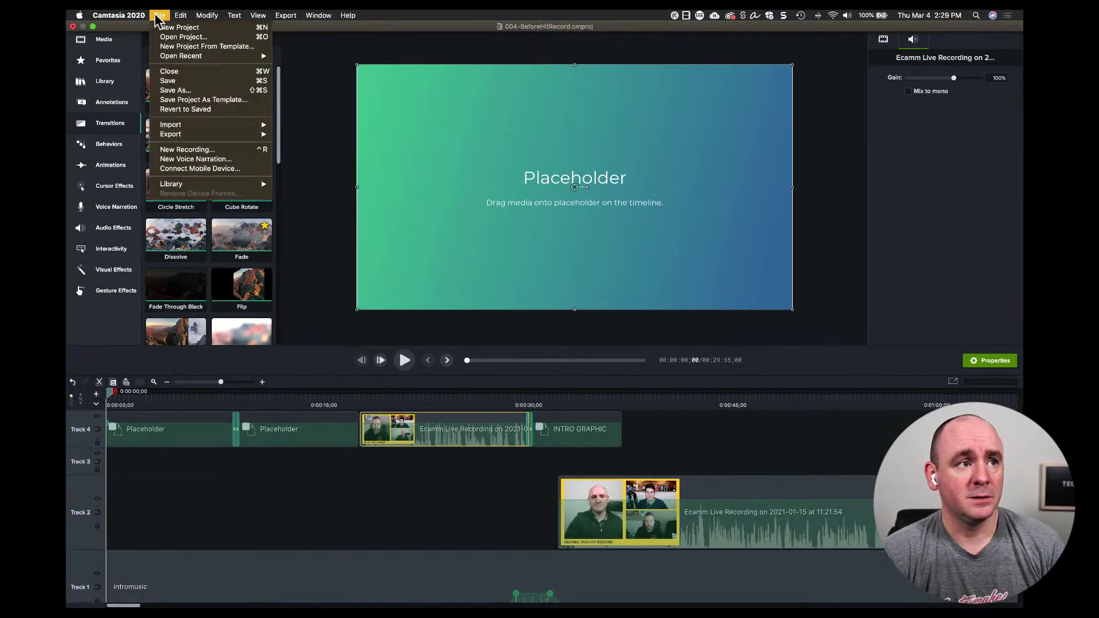
left_click(203, 48)
scroll(713, 254, "down", 5)
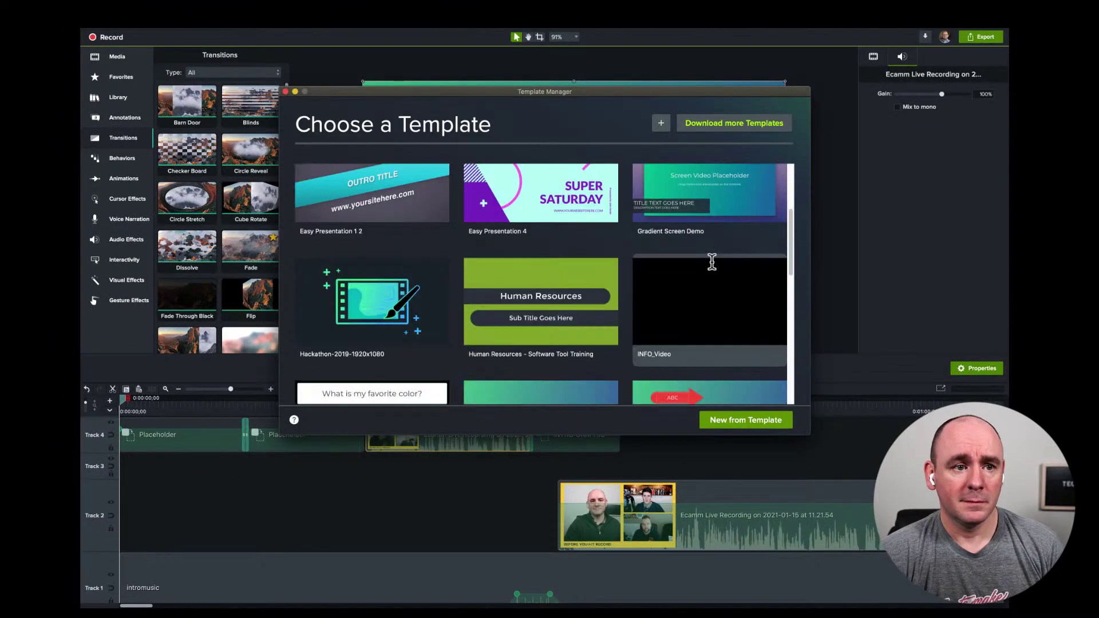
scroll(711, 262, "down", 10)
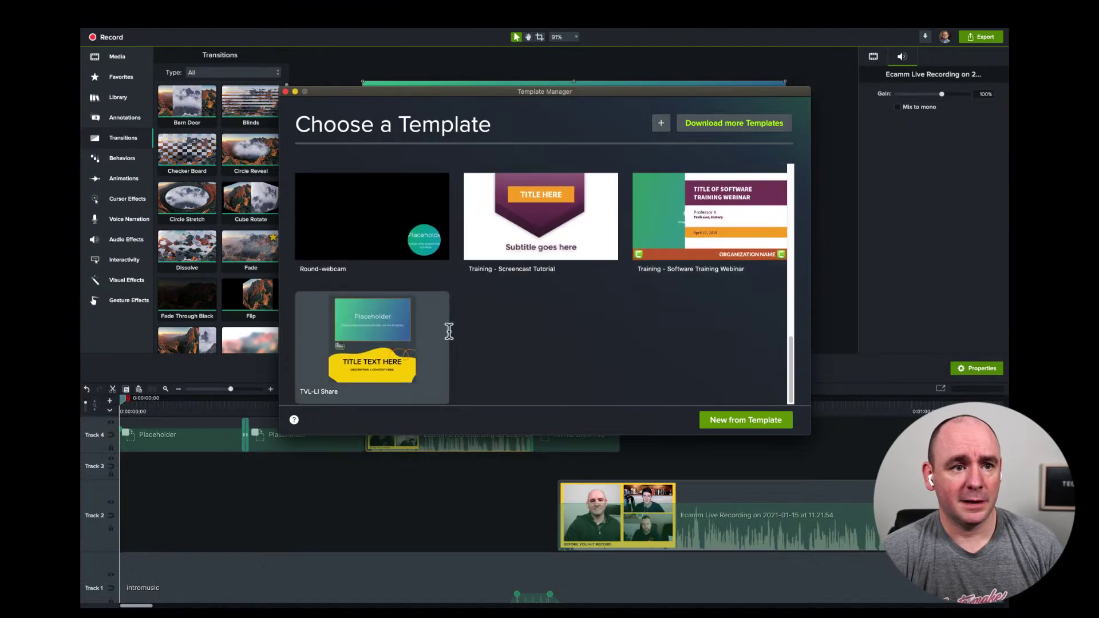
scroll(652, 336, "up", 5)
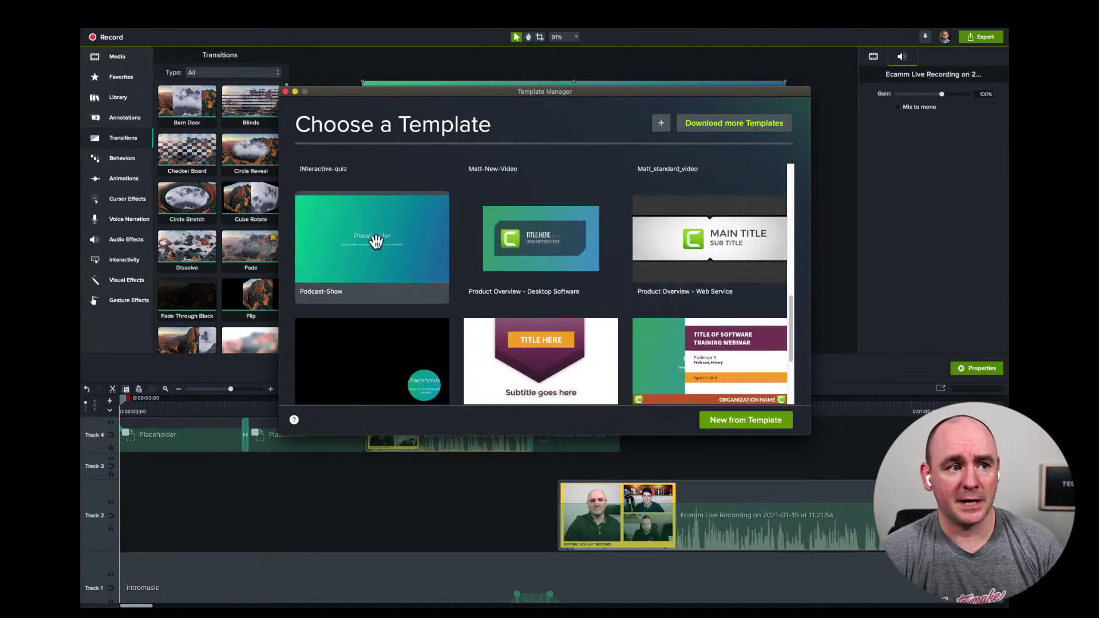
left_click(373, 238)
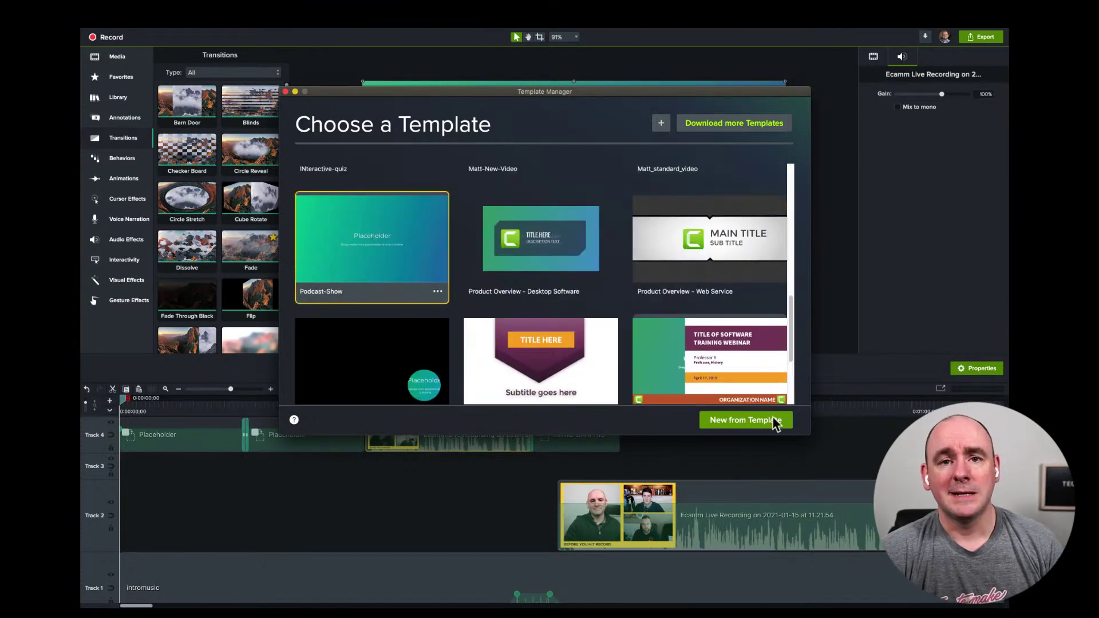
left_click(743, 424)
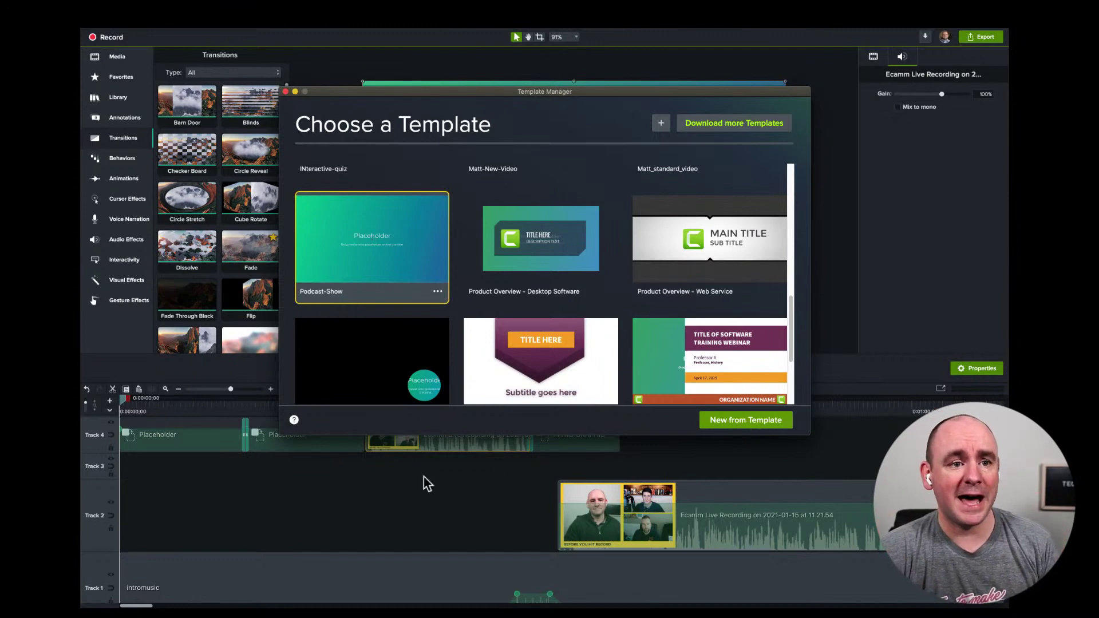
left_click(754, 423)
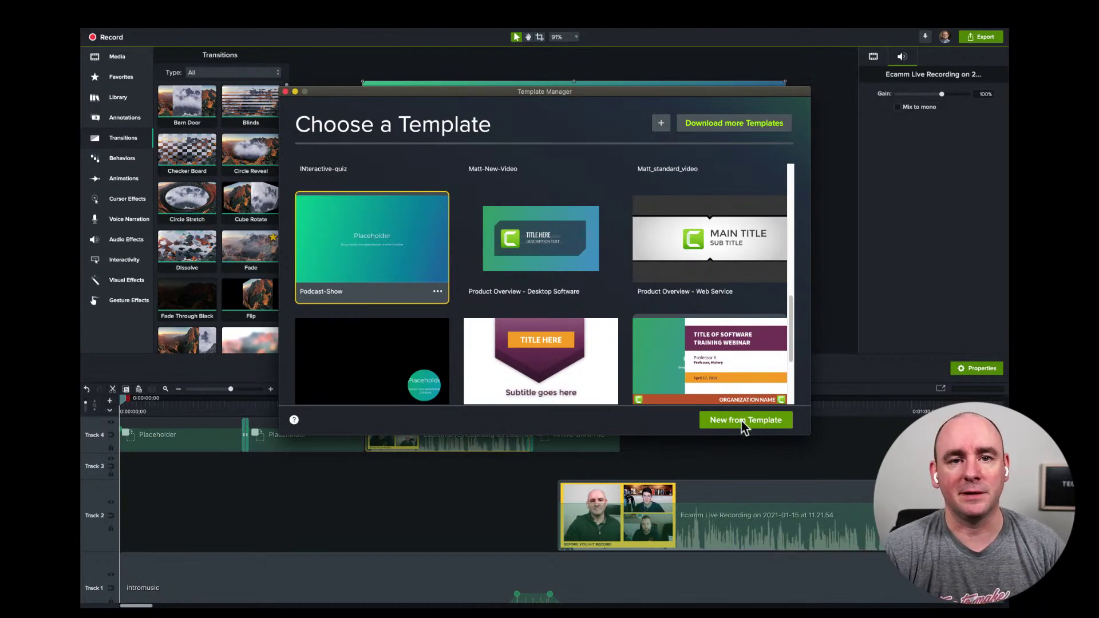
left_click(741, 421)
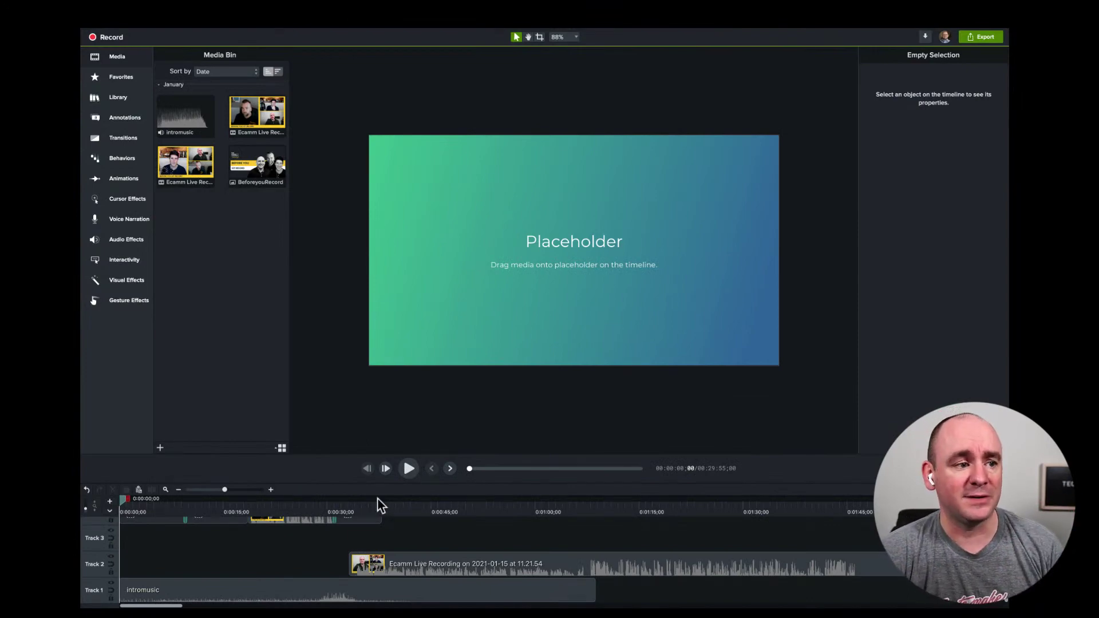
scroll(176, 531, "up", 3)
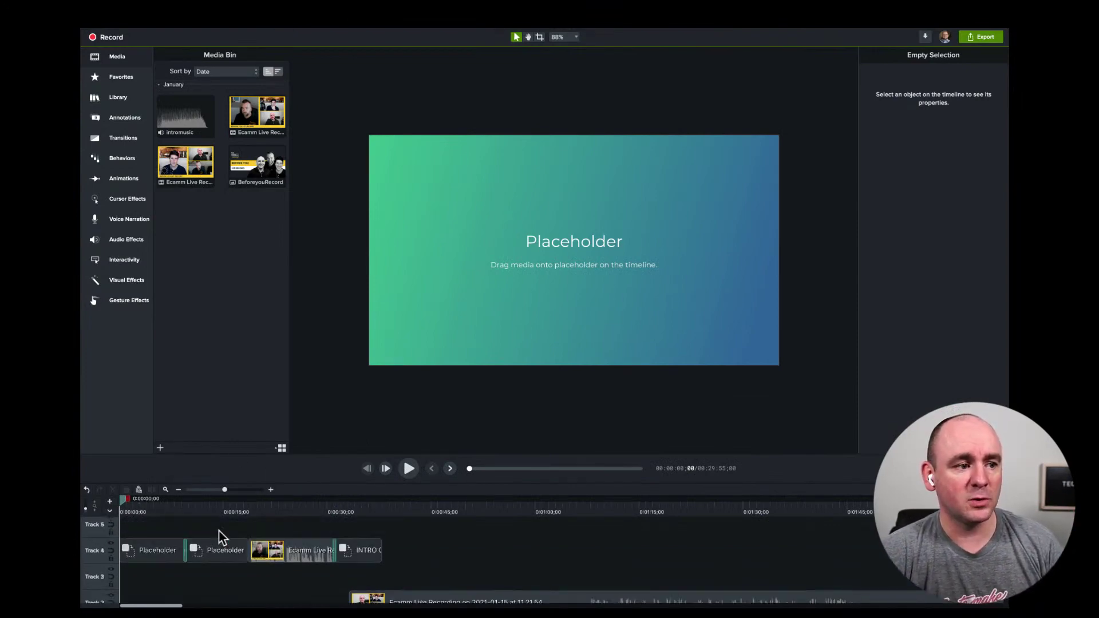
left_click_drag(122, 504, 270, 522)
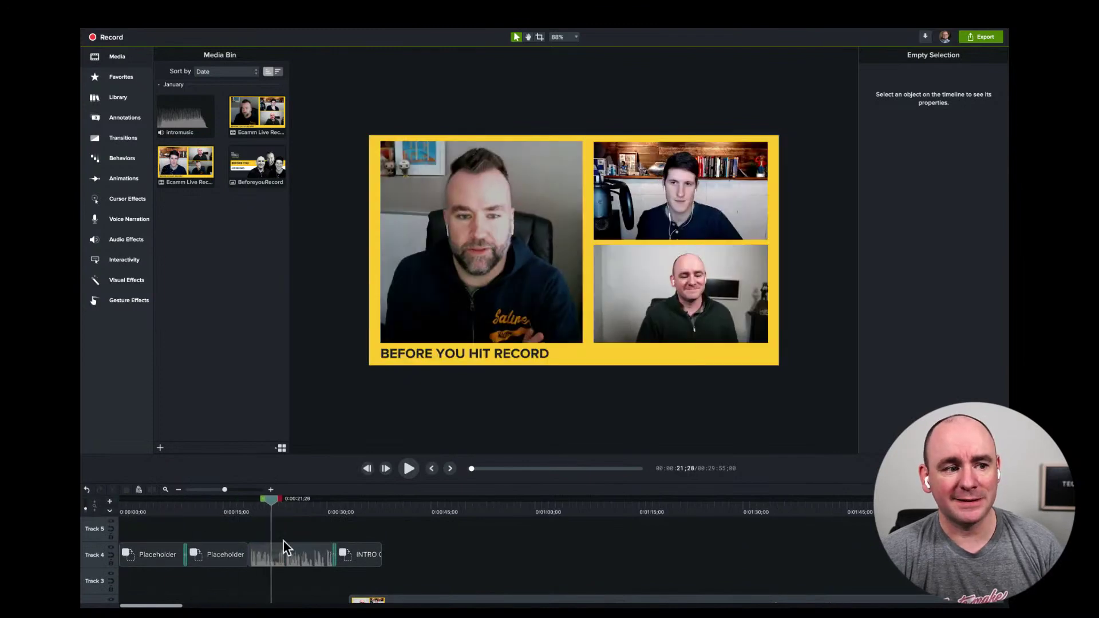
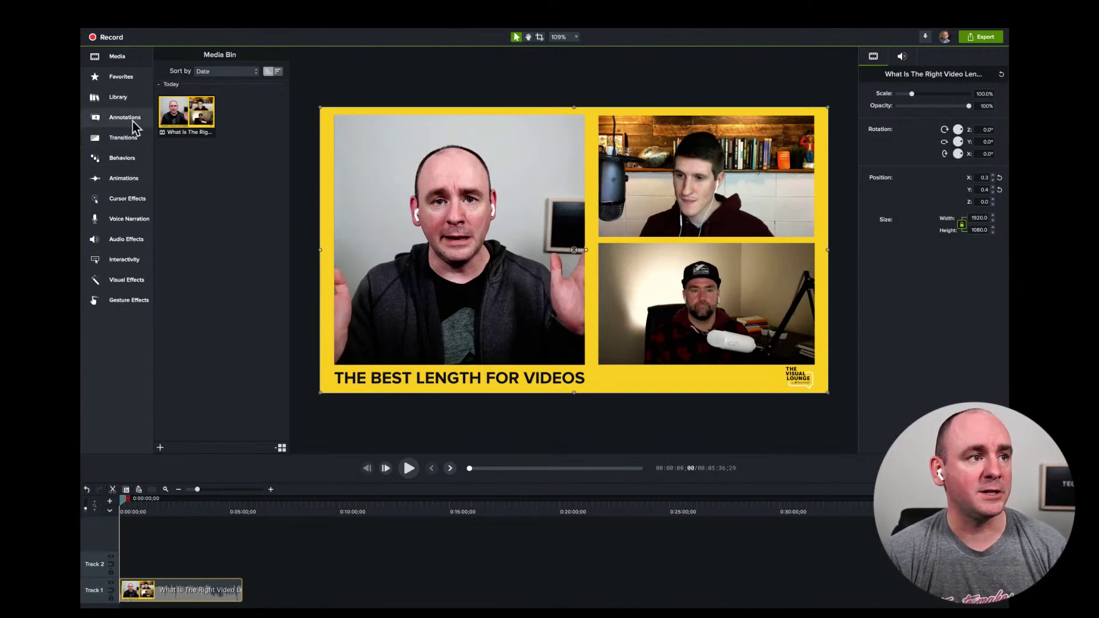
- Add a white rectangle as a thin full-width bar along the video's bottom edge and extend its clip to nearly the video's length
left_click(133, 125)
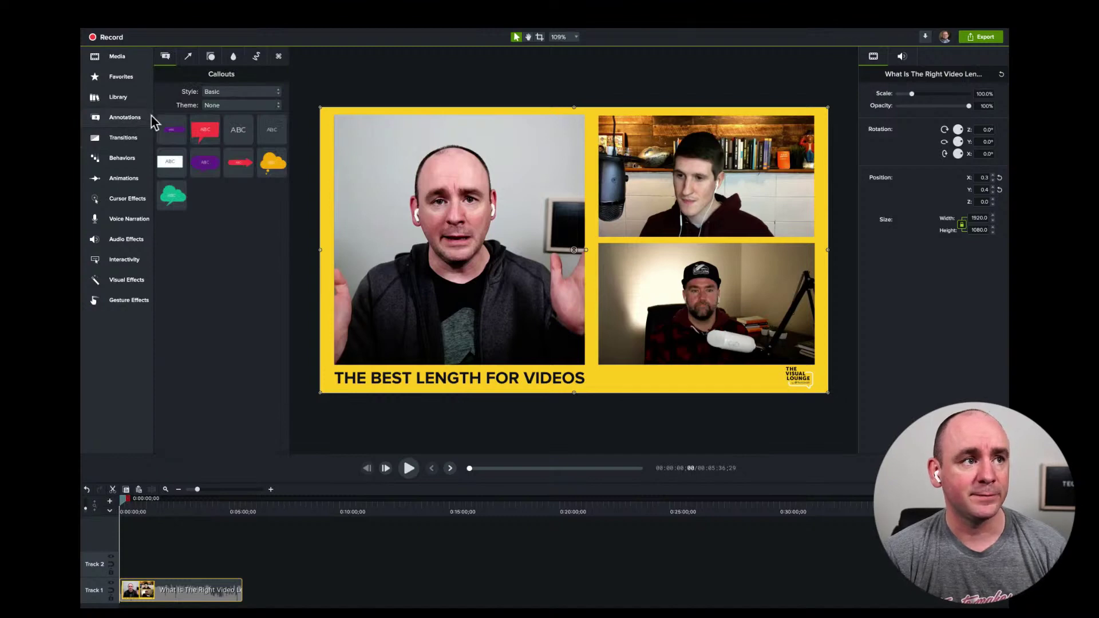
left_click(208, 59)
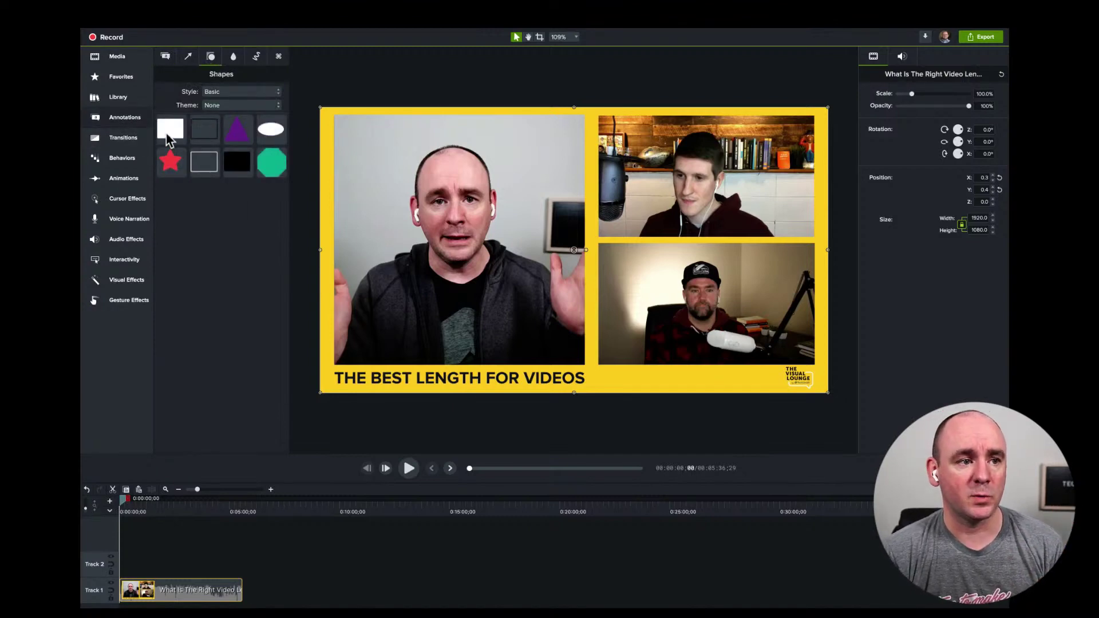
left_click_drag(170, 128, 417, 286)
left_click(418, 288)
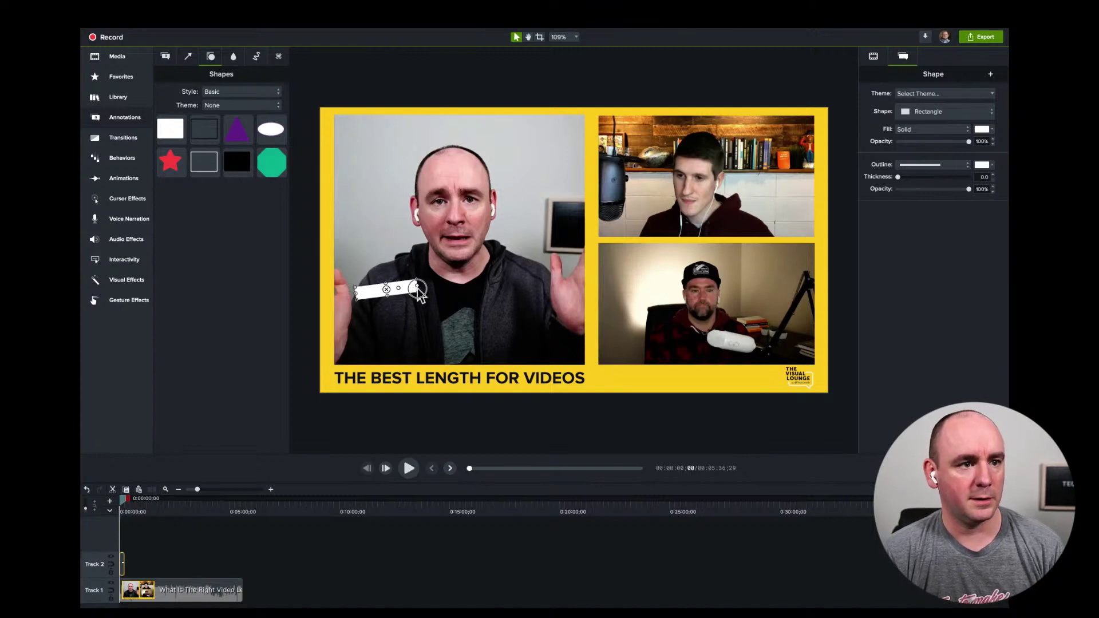
key("super+z")
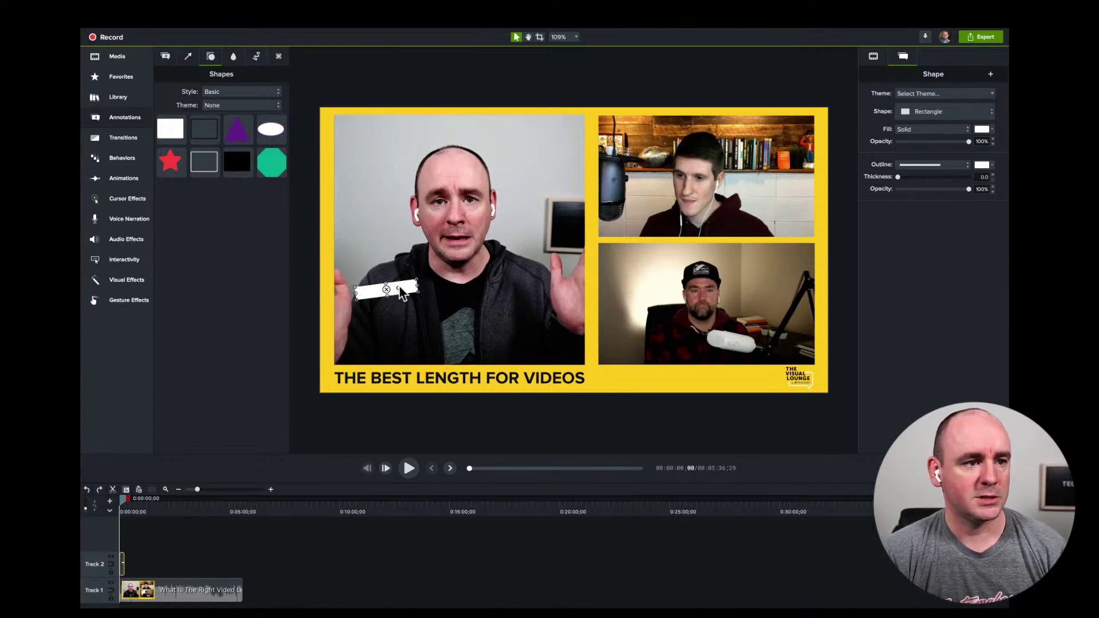
left_click_drag(401, 288, 829, 399)
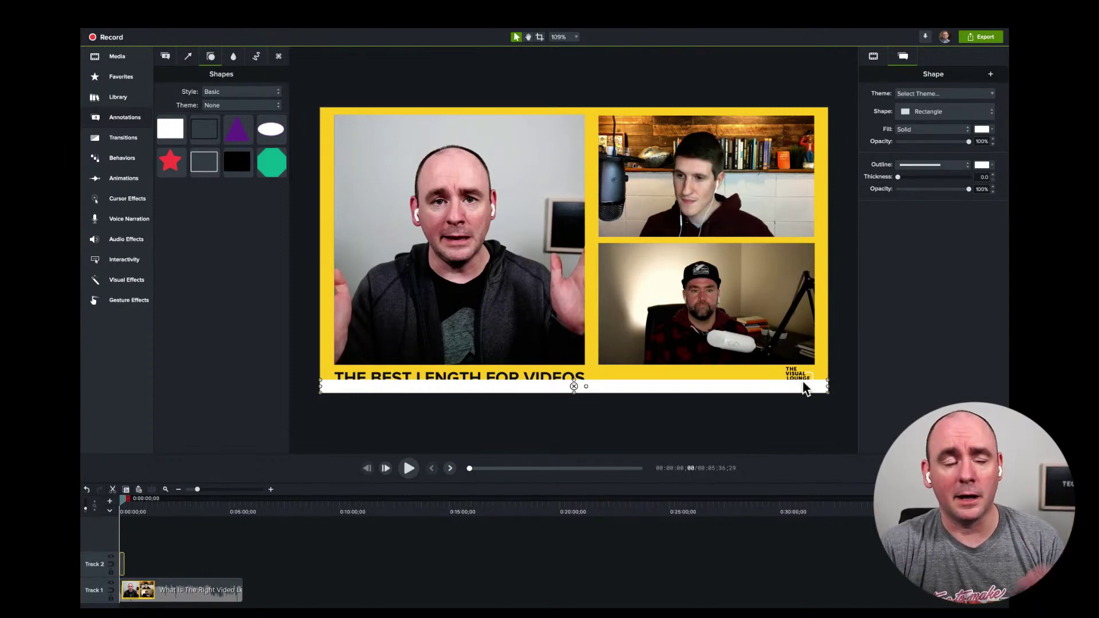
left_click(516, 407)
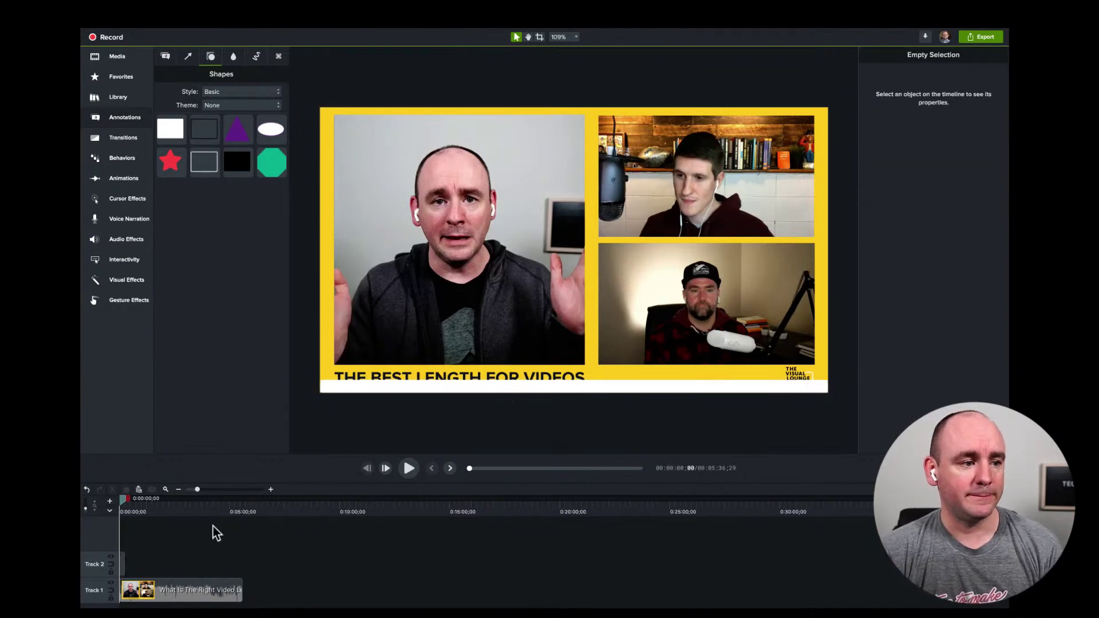
left_click(122, 562)
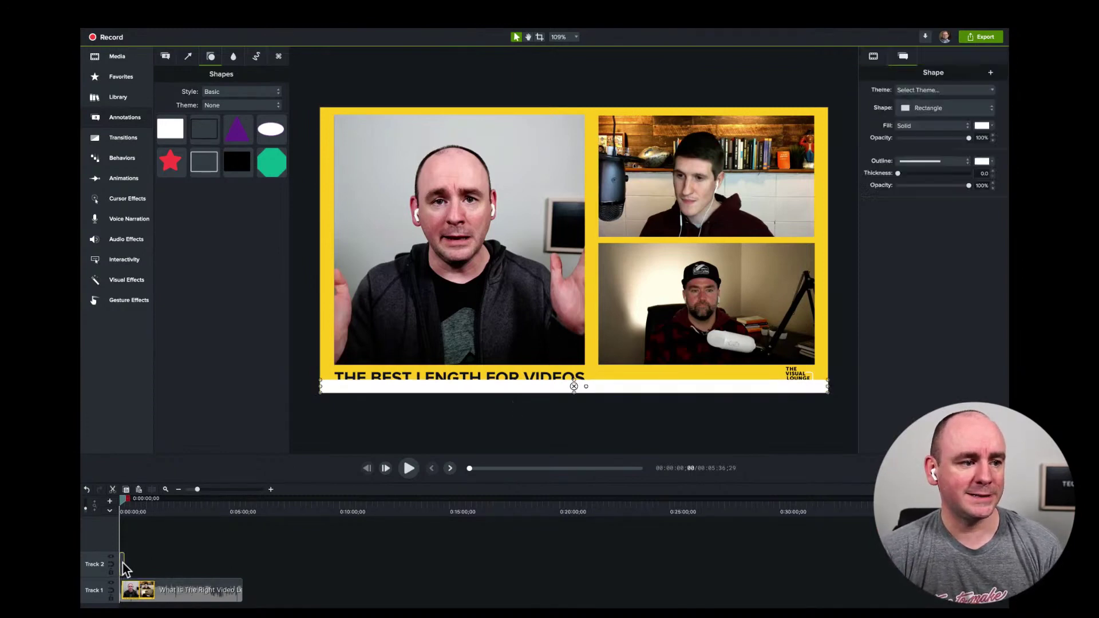
left_click_drag(124, 564, 245, 570)
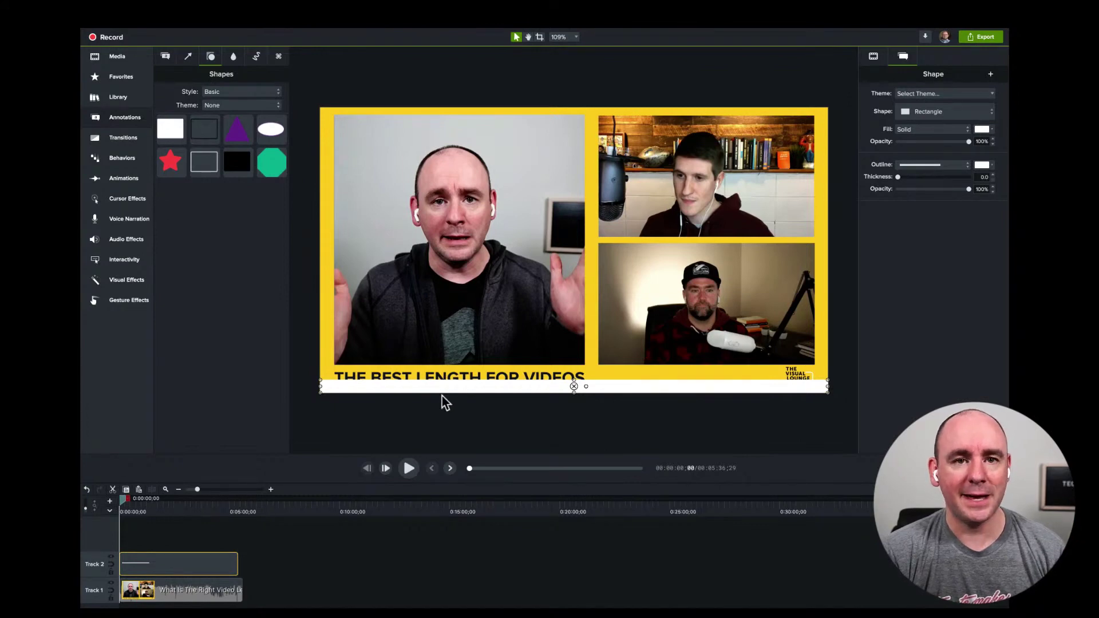
- Duplicate the white bar onto Track 3 as a red bar slightly thinner than the original
key("ctrl+v")
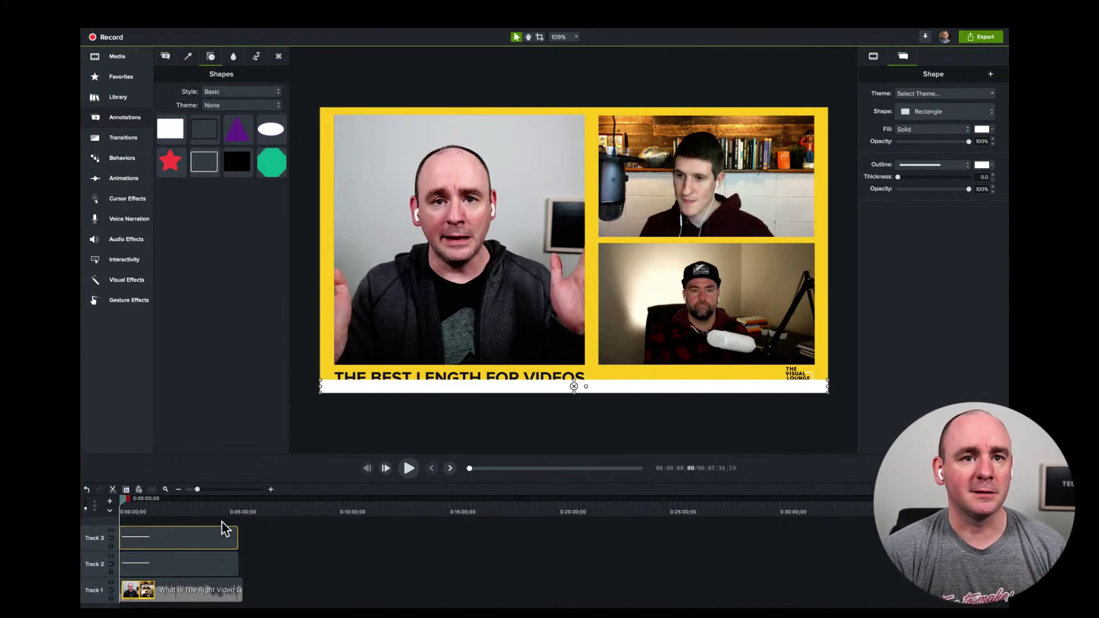
left_click(982, 130)
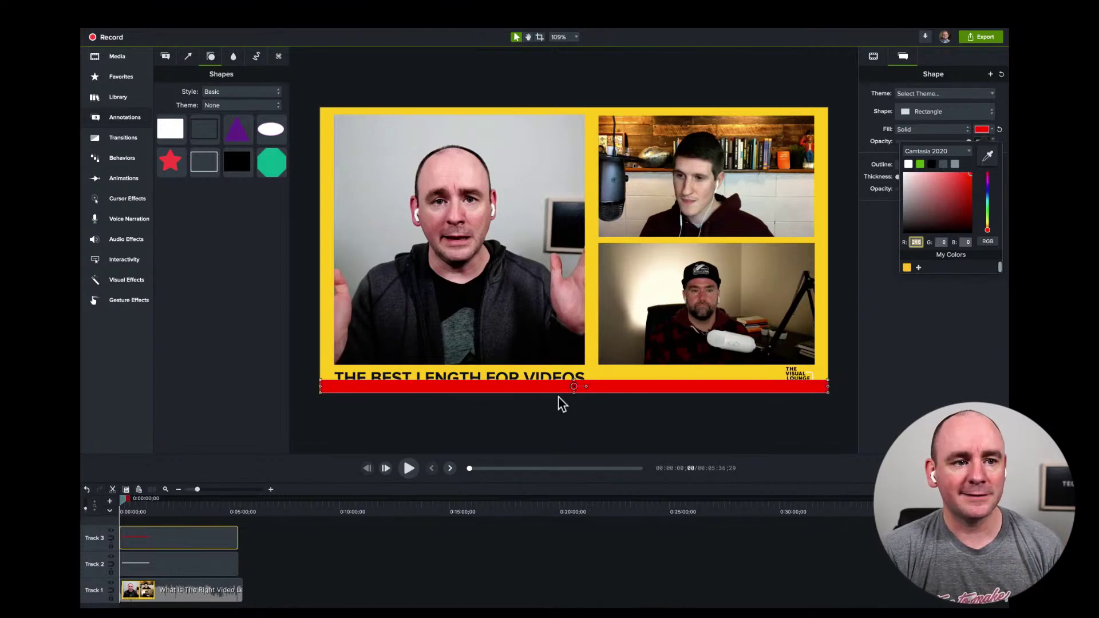
left_click_drag(574, 394, 574, 383)
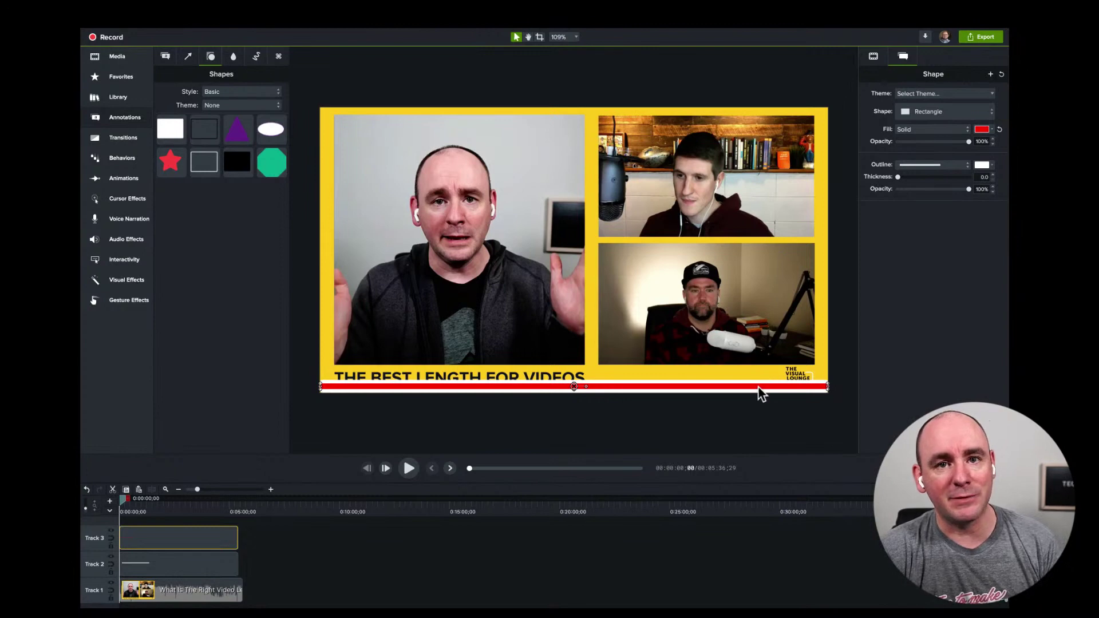
- Move the red bar off the canvas so its right end meets the video's left edge, level with the white bar
left_click_drag(758, 390, 265, 375)
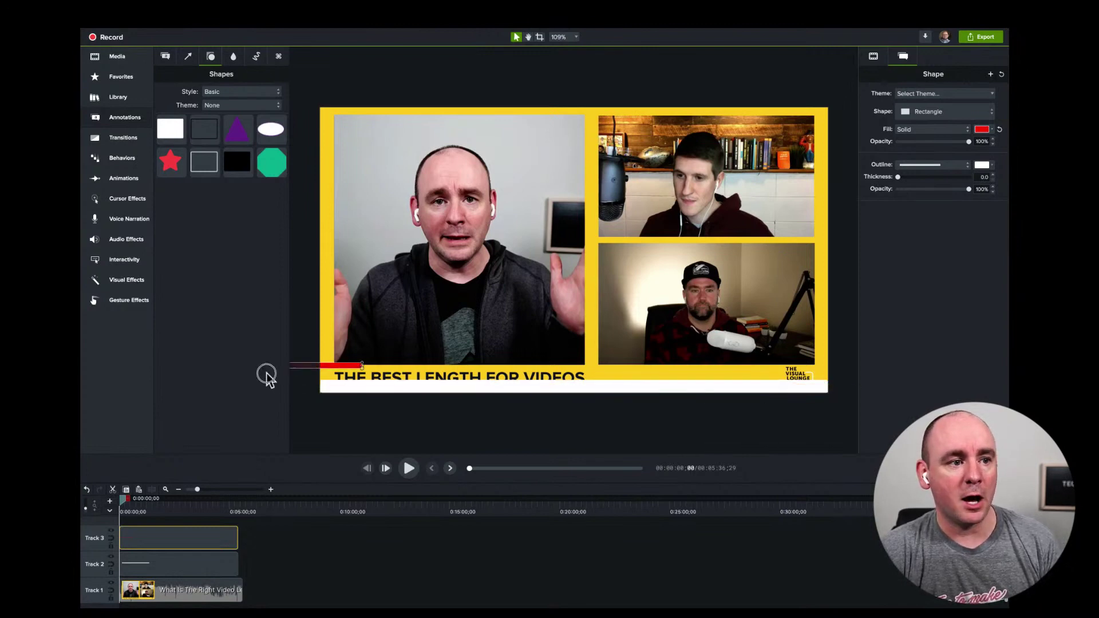
scroll(433, 342, "down", 3)
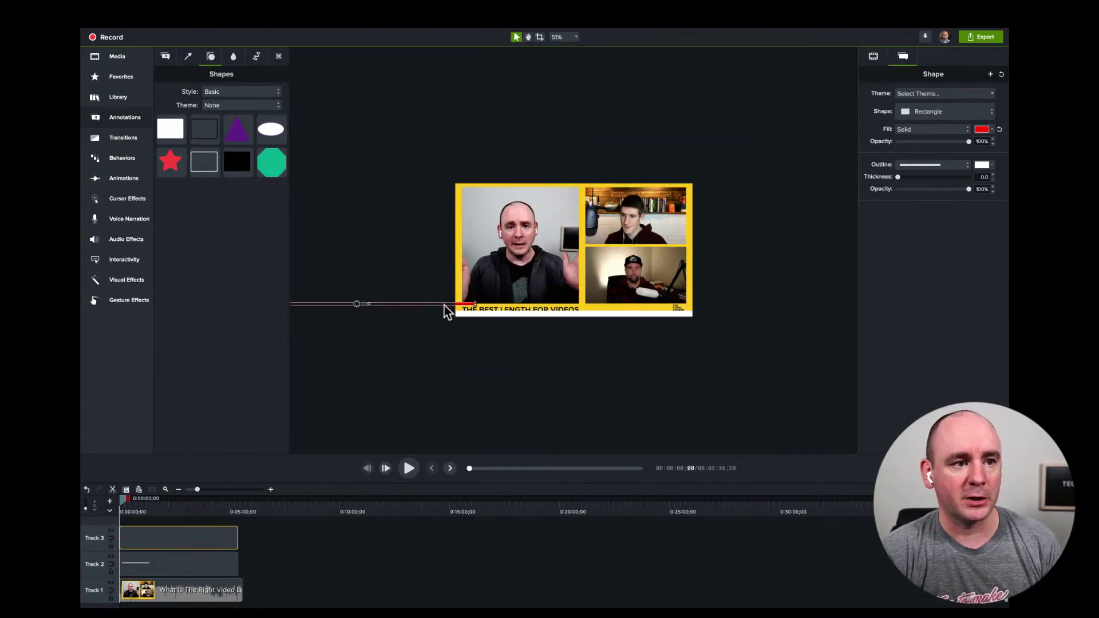
left_click_drag(444, 306, 423, 313)
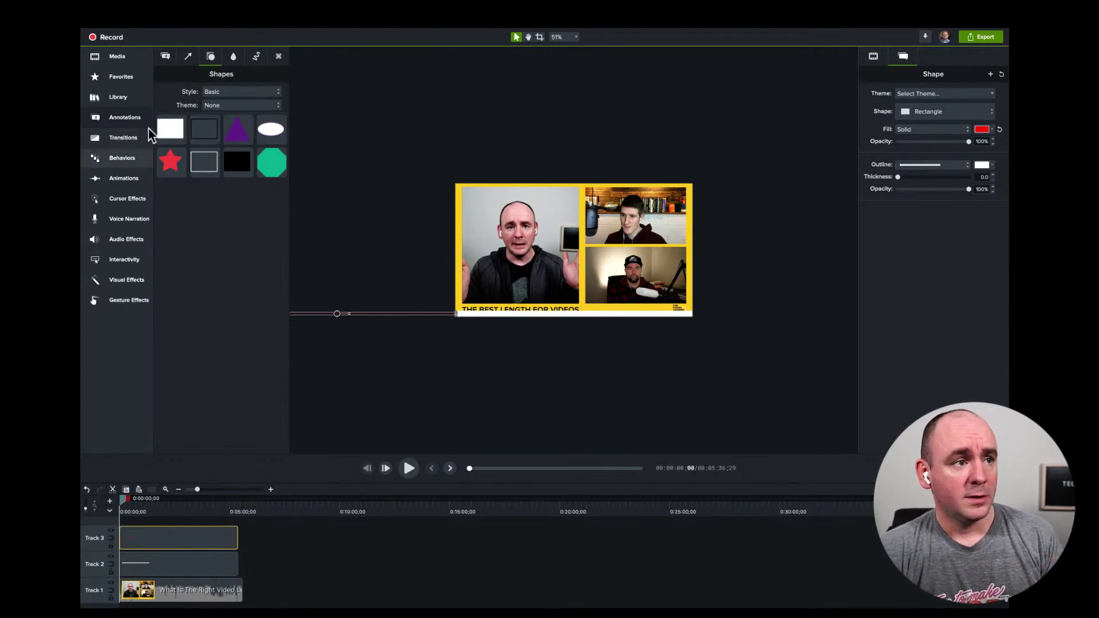
- Add a Custom animation at the start of the red bar's clip on Track 3
left_click(125, 179)
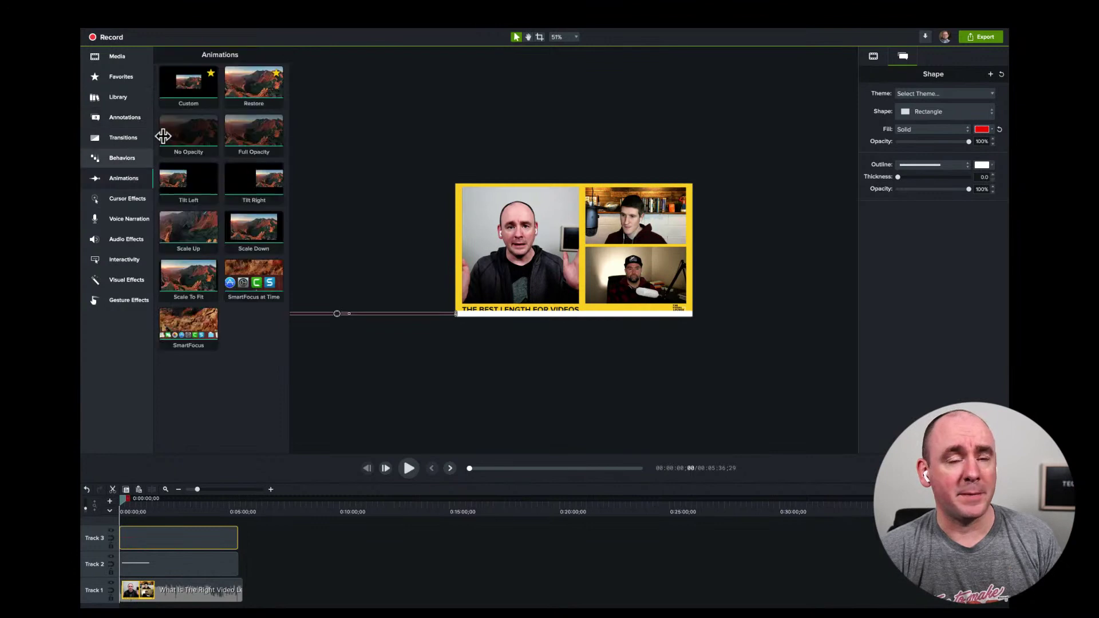
left_click(187, 87)
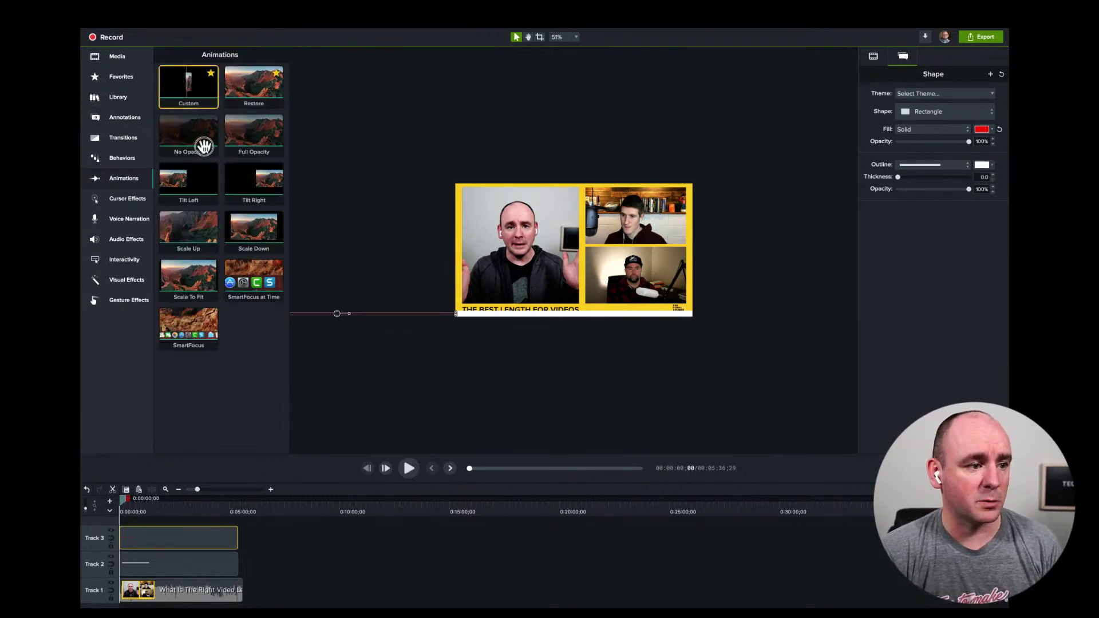
left_click_drag(204, 146, 125, 539)
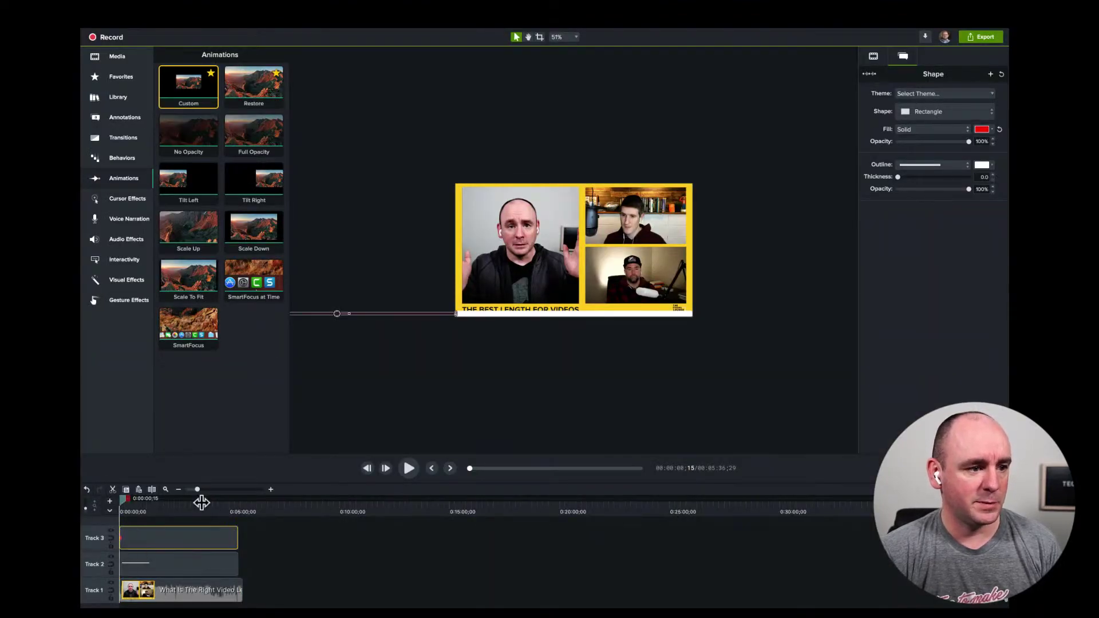
- Stretch the red bar's animation to the end of its clip at about 5:25 and place the playhead there
left_click_drag(196, 490, 235, 492)
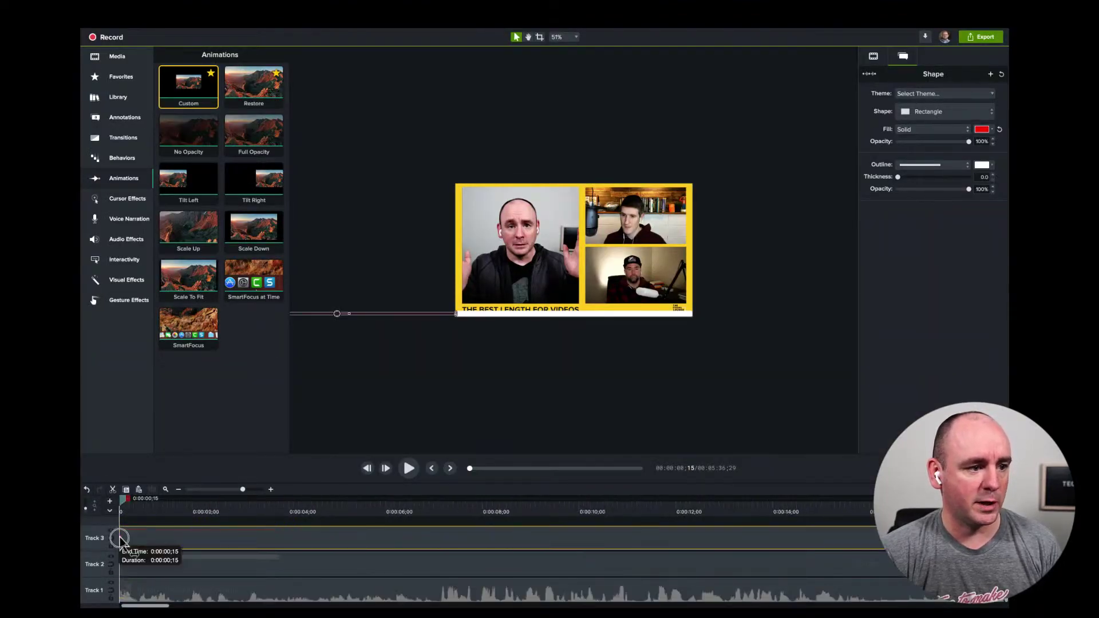
left_click_drag(120, 537, 994, 564)
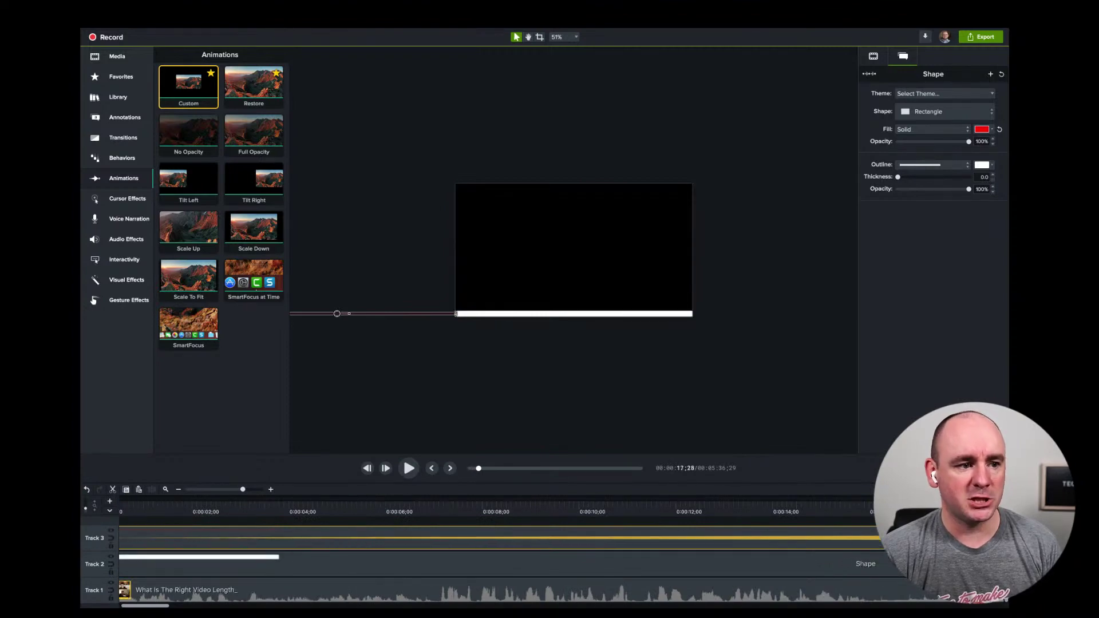
left_click_drag(233, 485, 227, 489)
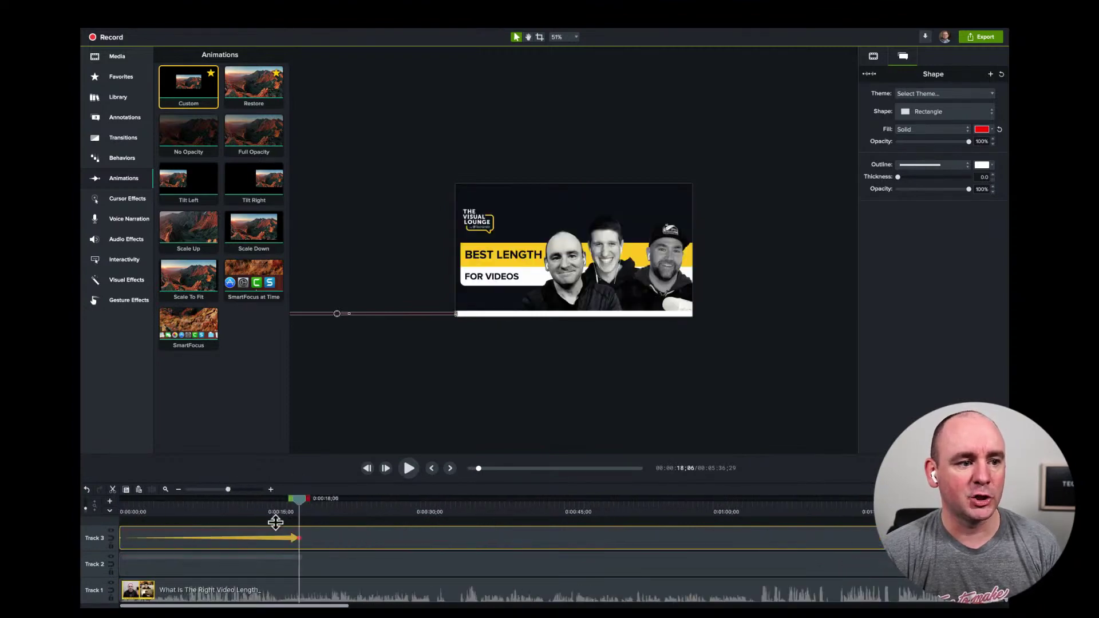
left_click_drag(299, 538, 962, 544)
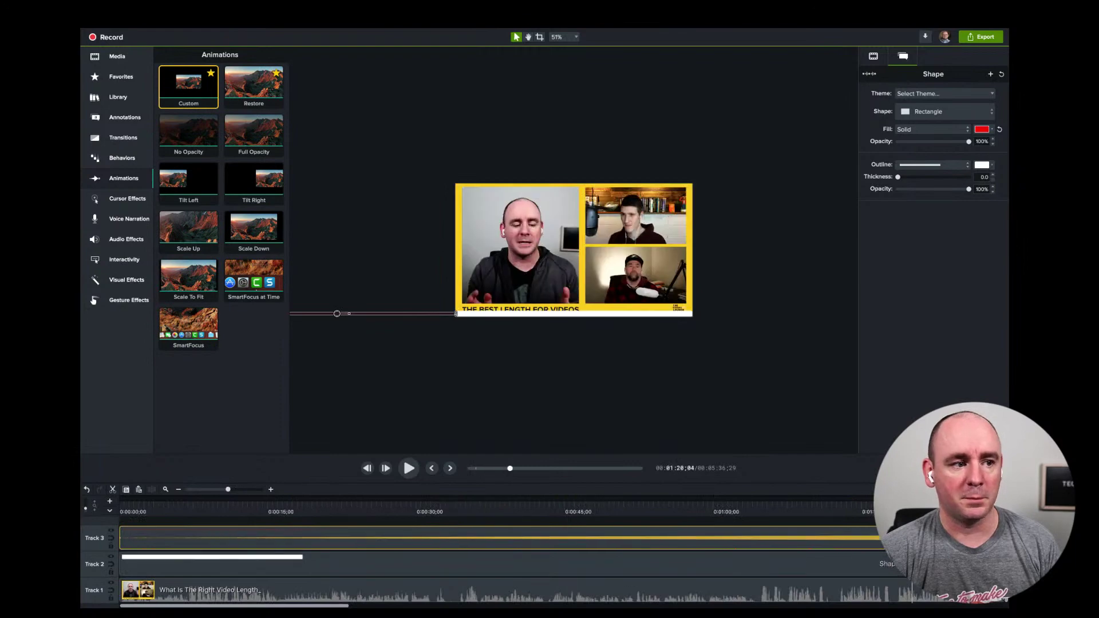
left_click_drag(205, 495, 208, 491)
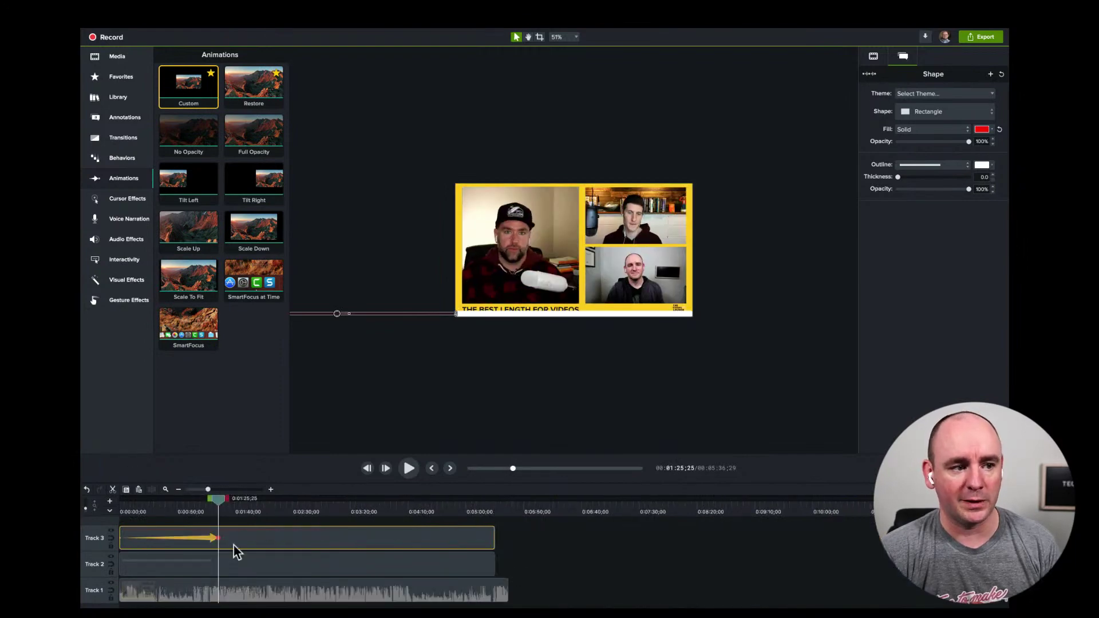
left_click_drag(218, 538, 497, 542)
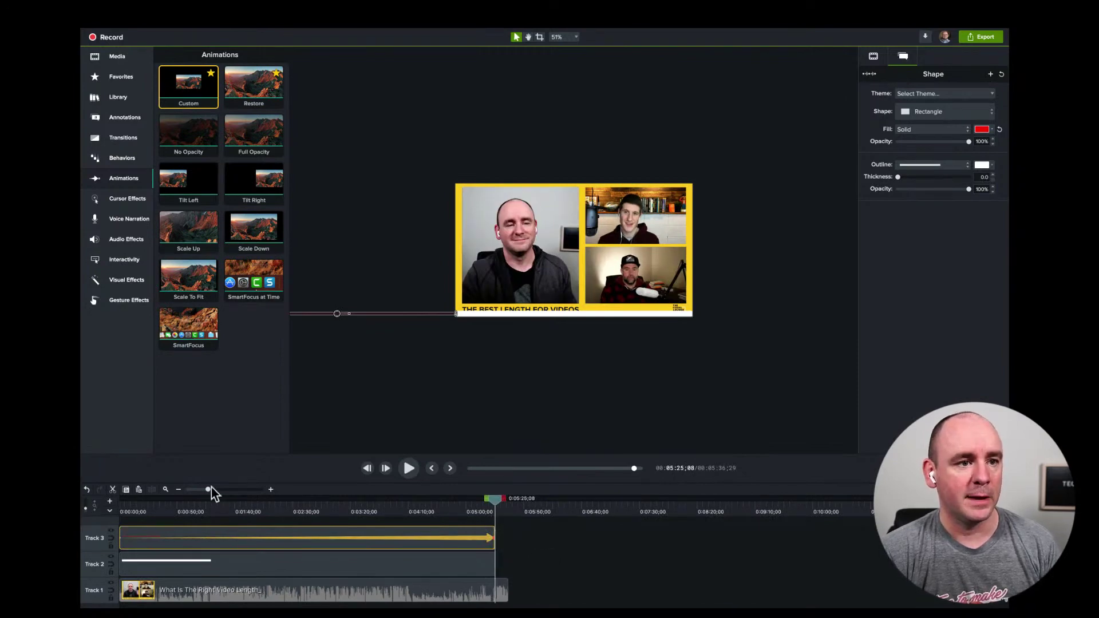
left_click_drag(155, 511, 491, 529)
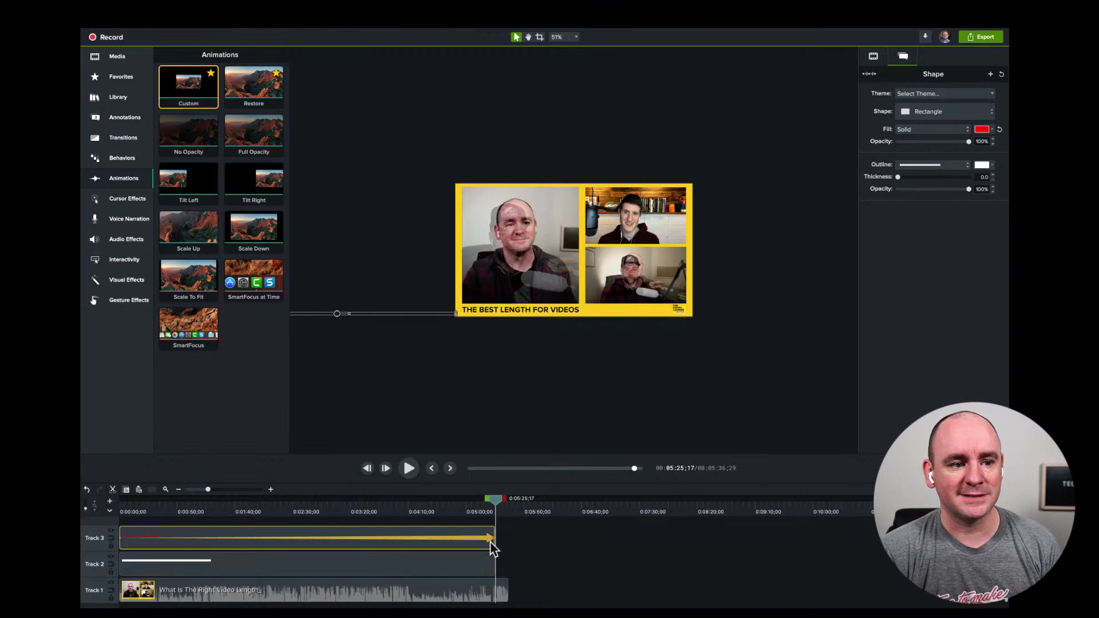
- Trim the end of the video clip on Track 1 to the bars' end at 5:25;17
left_click(411, 320)
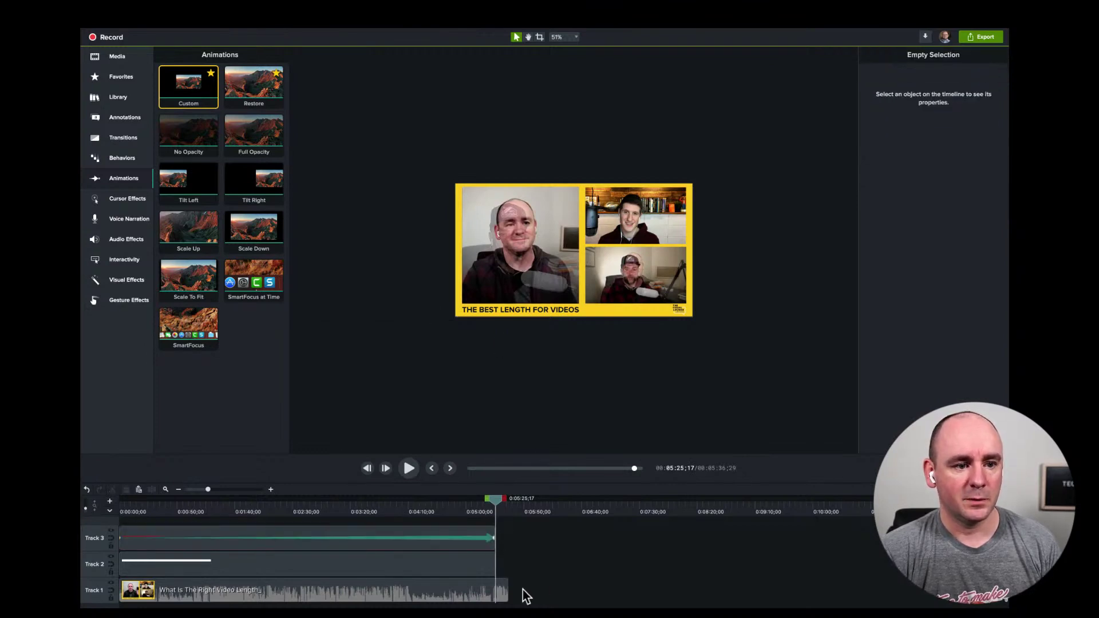
left_click_drag(508, 595, 495, 594)
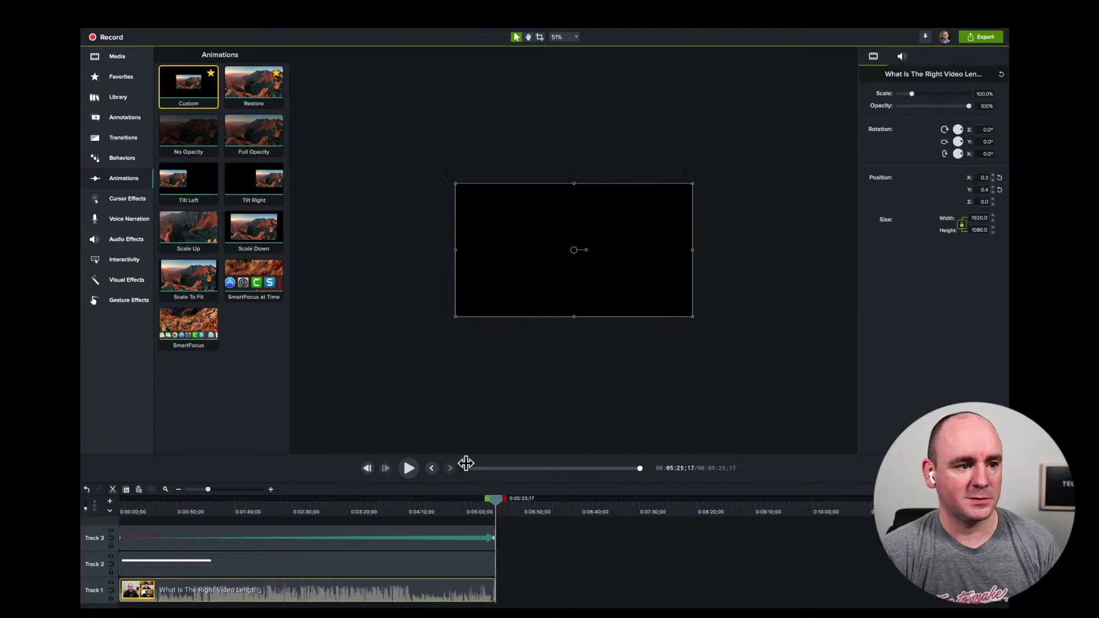
- With the playhead at 5:25;16, move the red bar onto the canvas so it spans the white bar at the animation's end
left_click(246, 490)
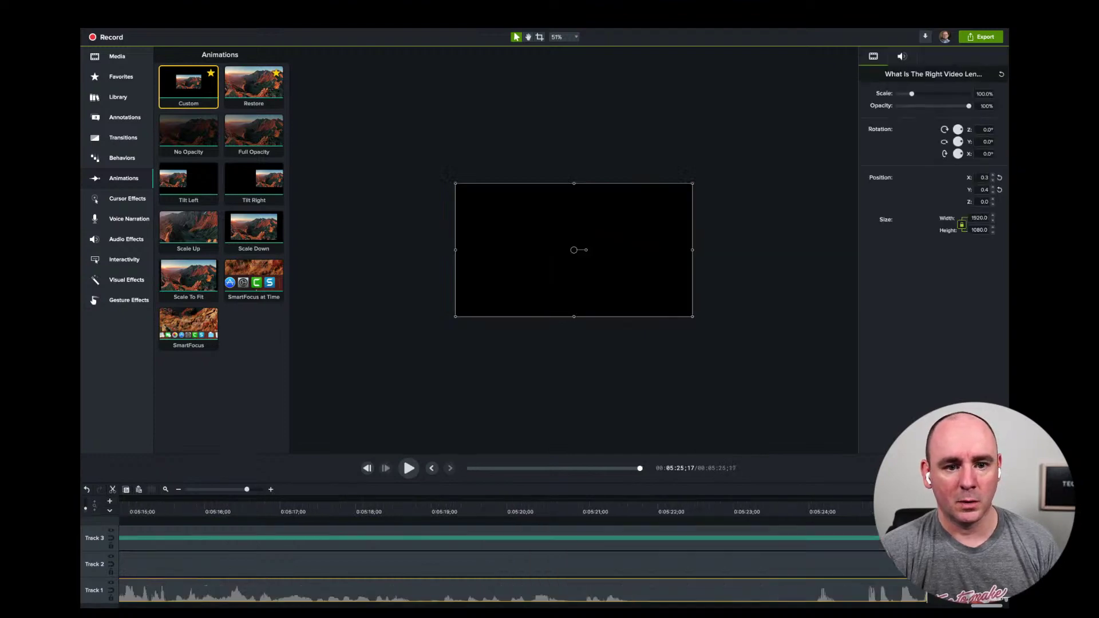
left_click(926, 565)
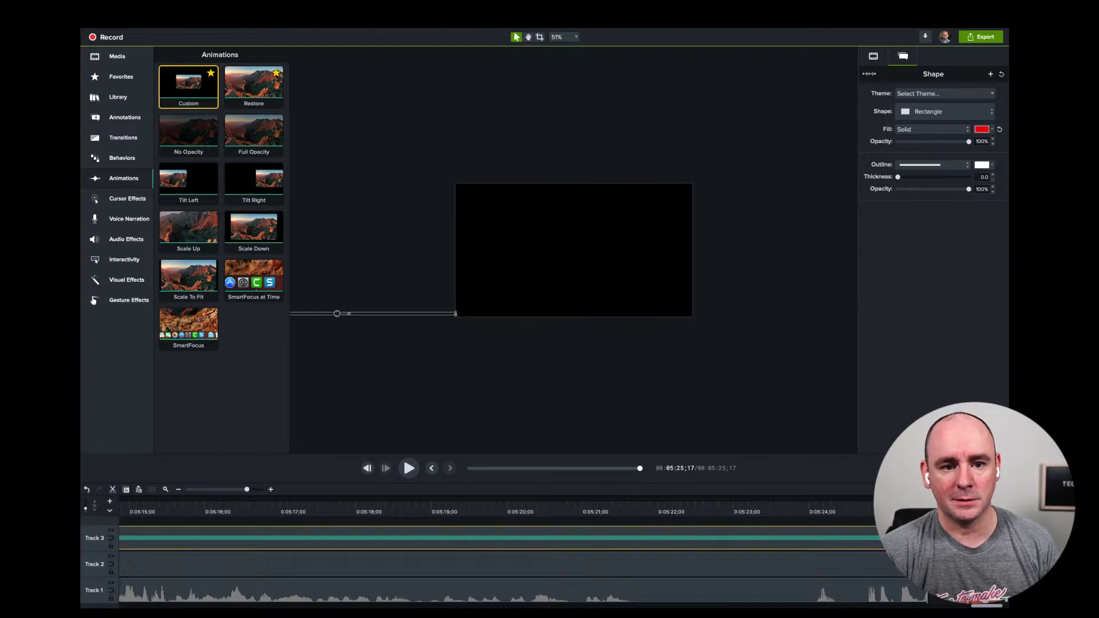
left_click(900, 511)
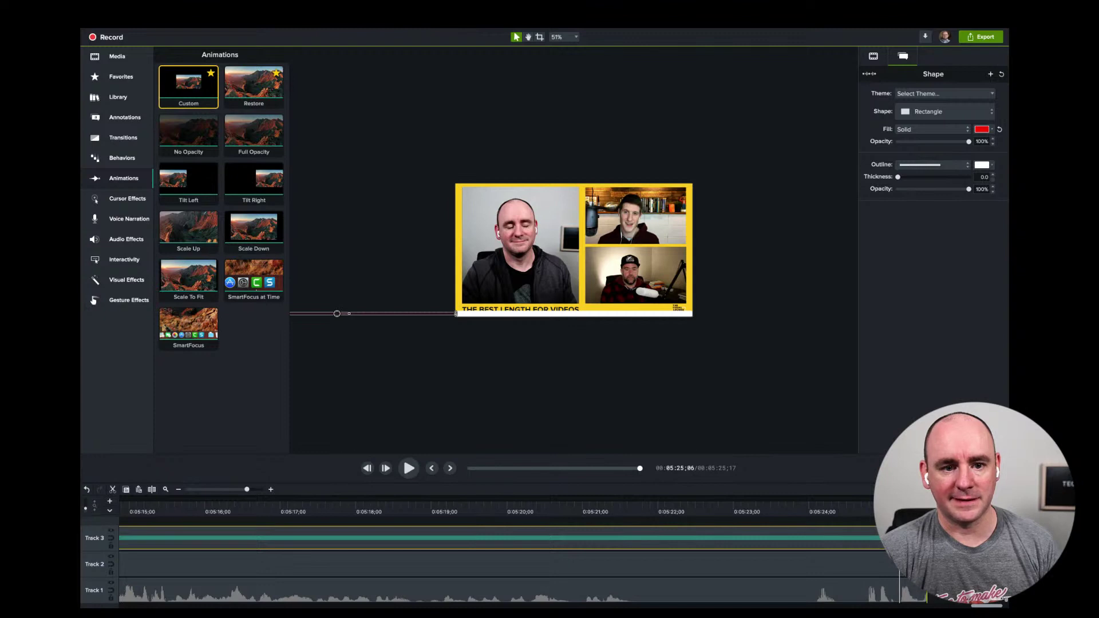
left_click_drag(900, 538, 925, 538)
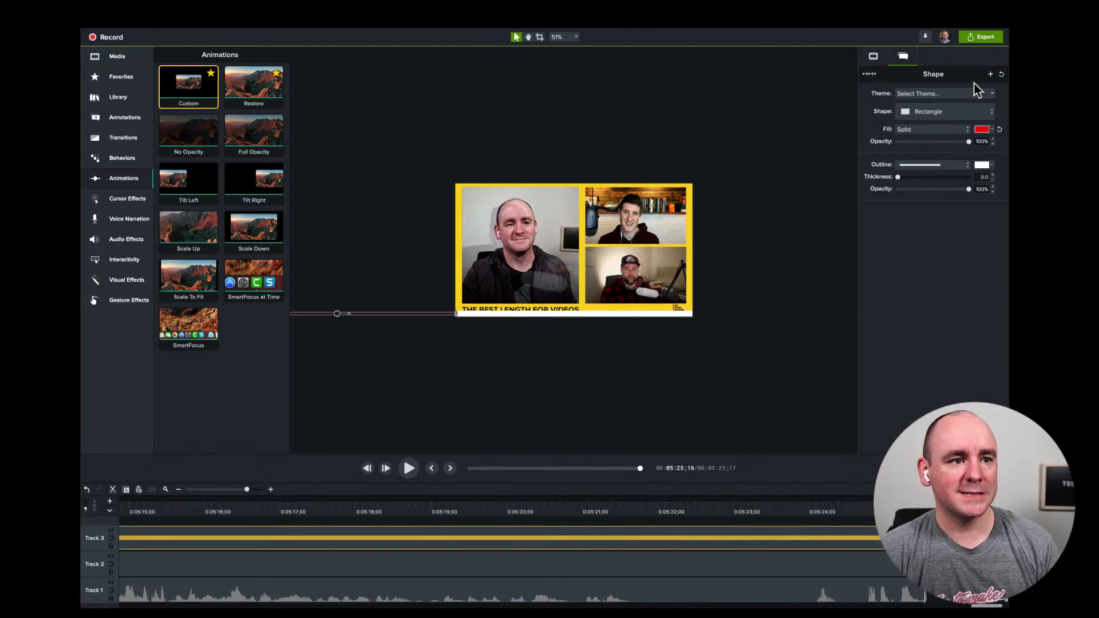
left_click_drag(417, 316, 655, 319)
left_click(672, 373)
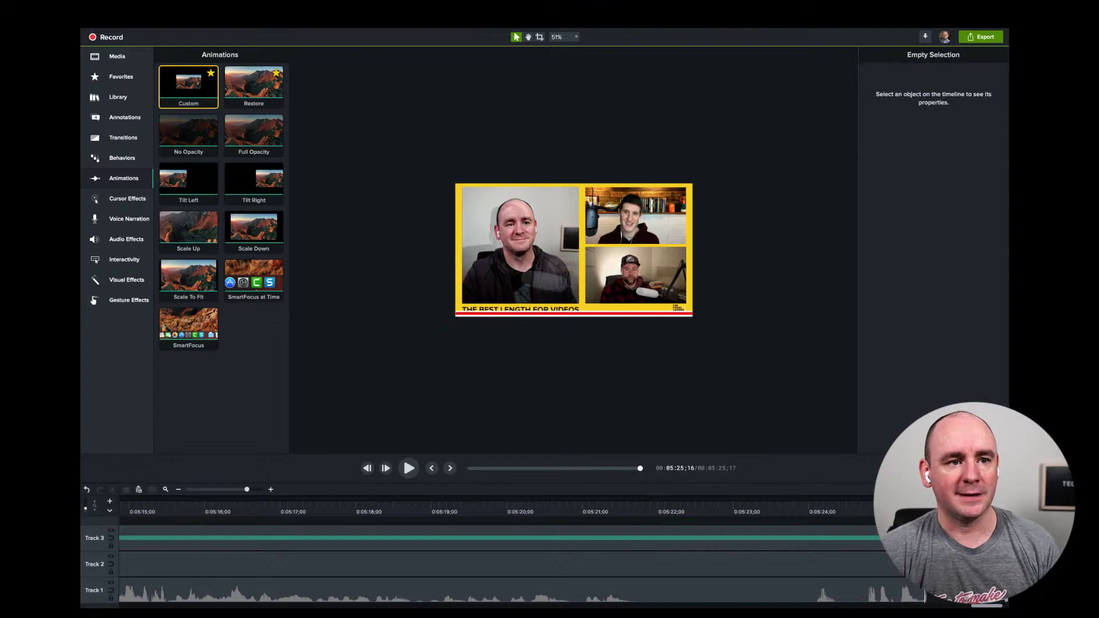
- Turn off Track 1 and play the progress bar animation from the beginning, enlarging the canvas to inspect it
left_click(479, 468)
left_click(434, 468)
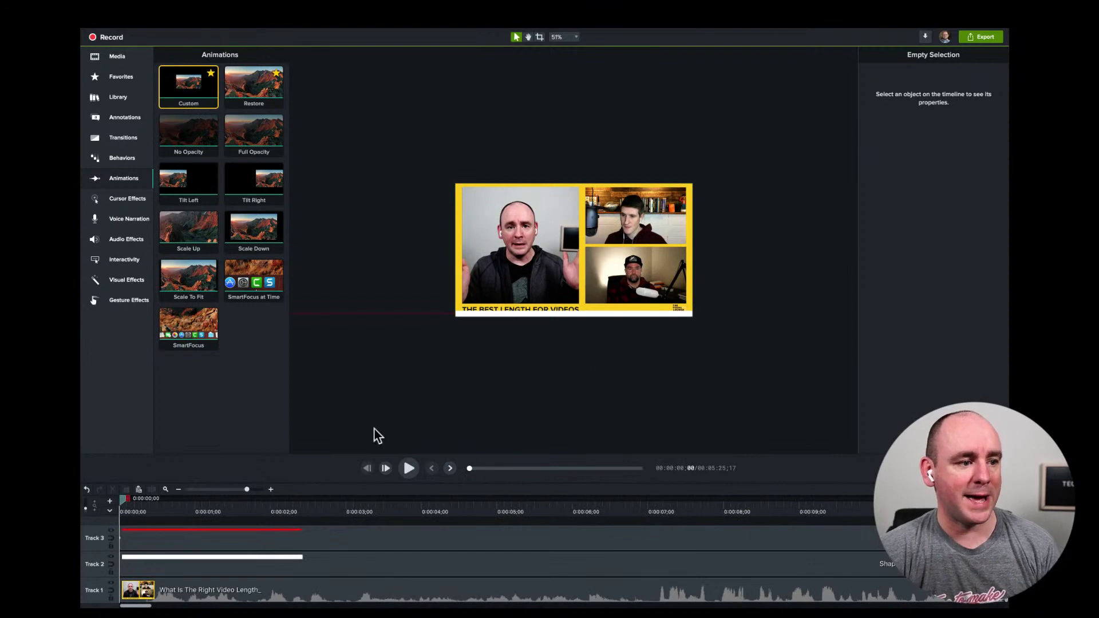
left_click(111, 583)
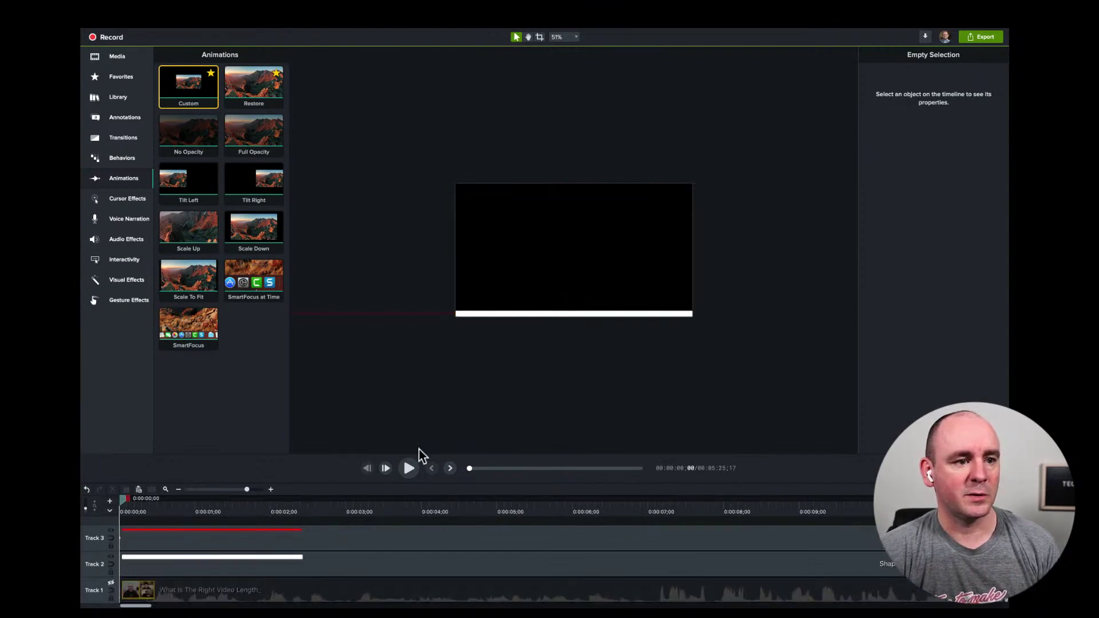
left_click(405, 467)
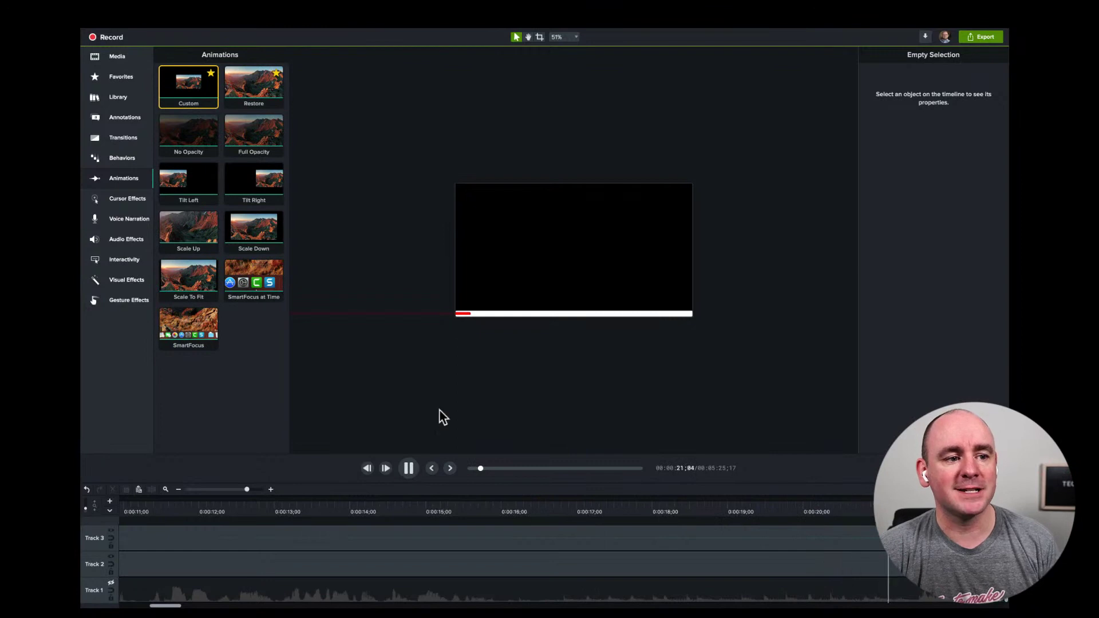
scroll(510, 355, "up", 5)
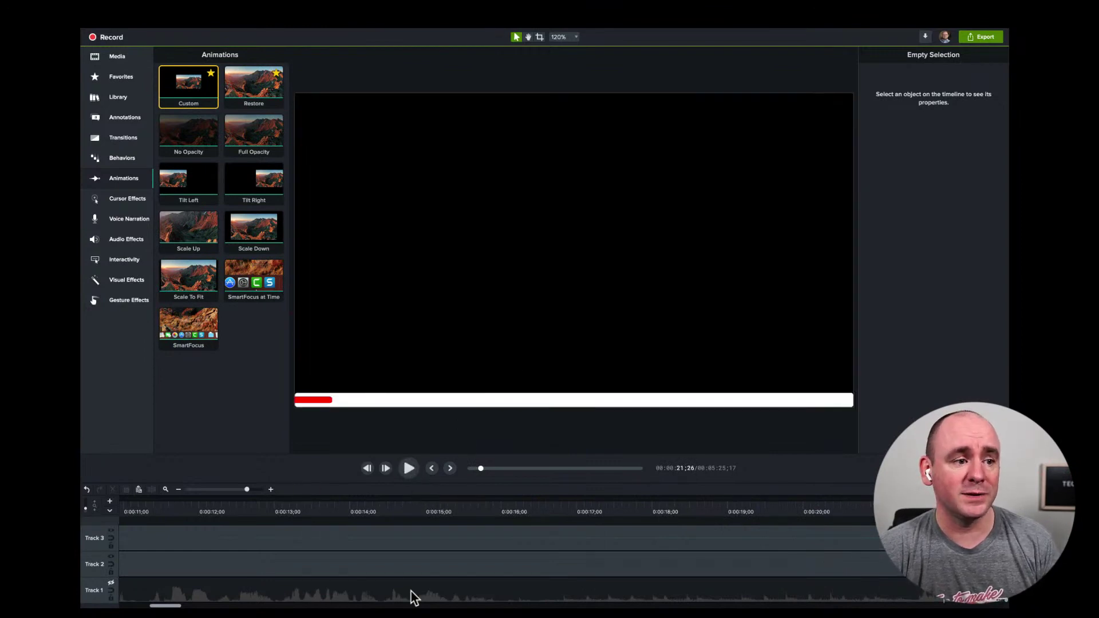
- Try trimming the red and white bar clips together to about 1:00, preview the animation, and undo the trim
scroll(372, 448, "down", 3)
left_click_drag(228, 490, 211, 491)
left_click_drag(623, 573, 147, 532)
key("super+z")
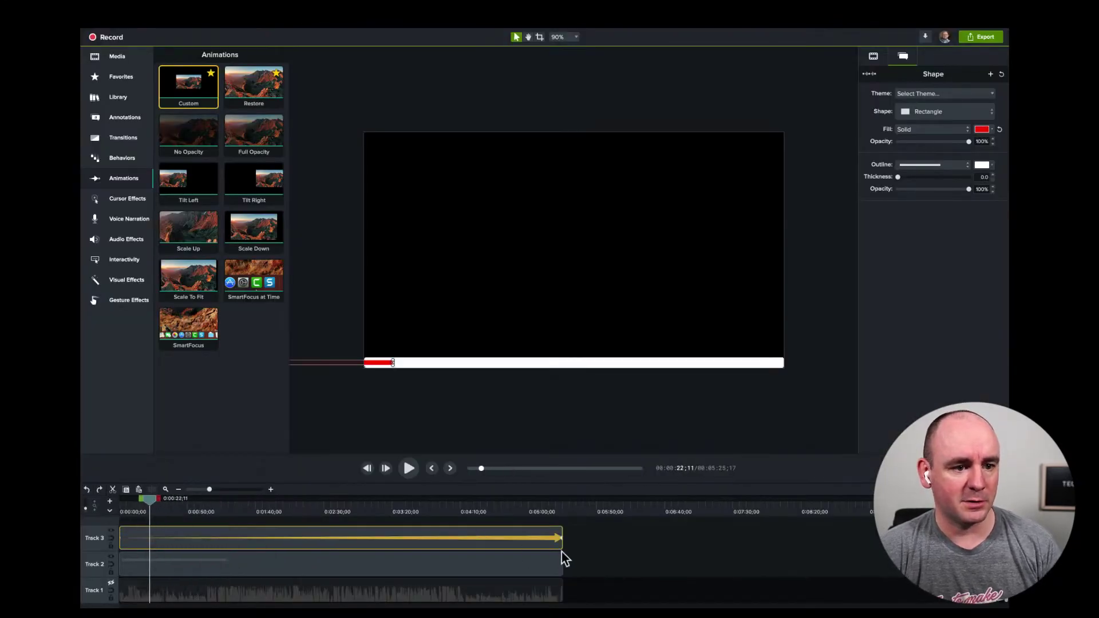
left_click(543, 564)
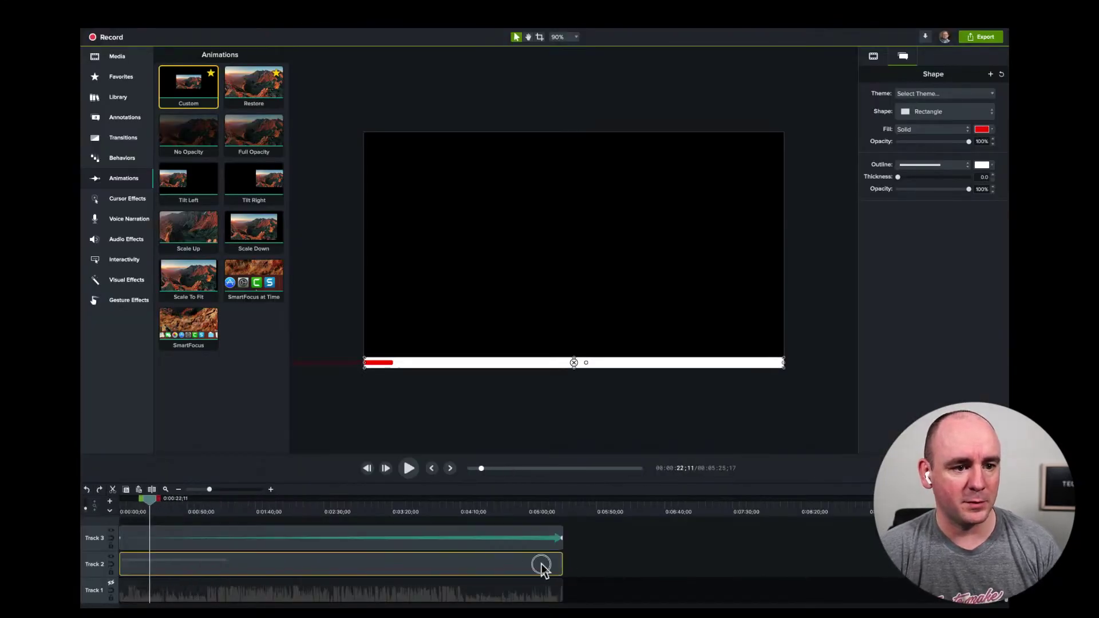
left_click(515, 533, "super")
left_click_drag(559, 565, 197, 551)
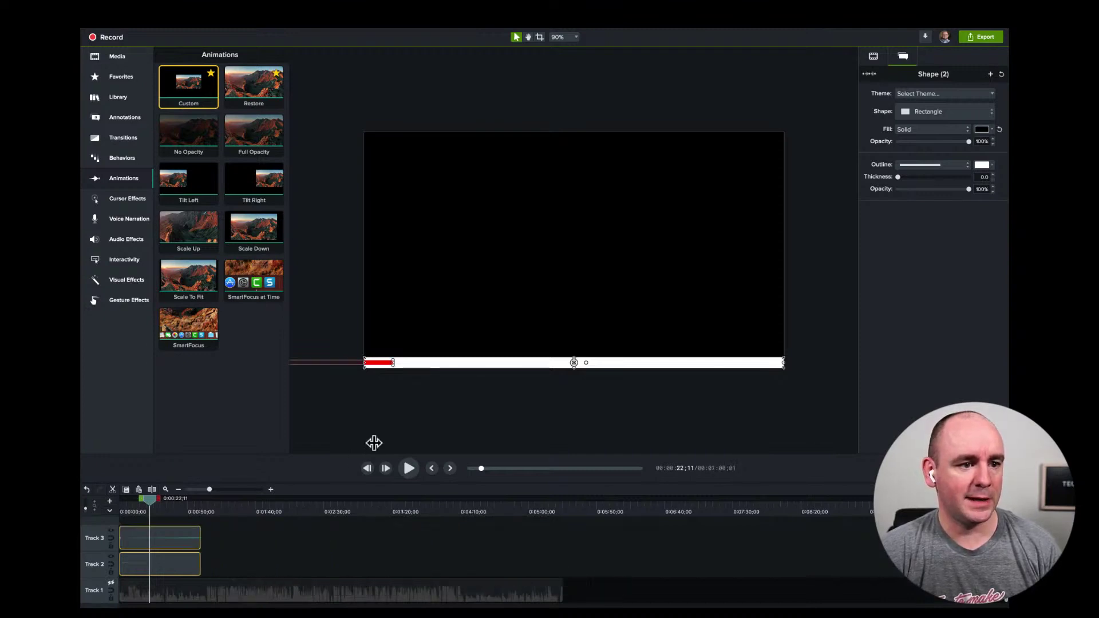
left_click_drag(476, 474, 454, 467)
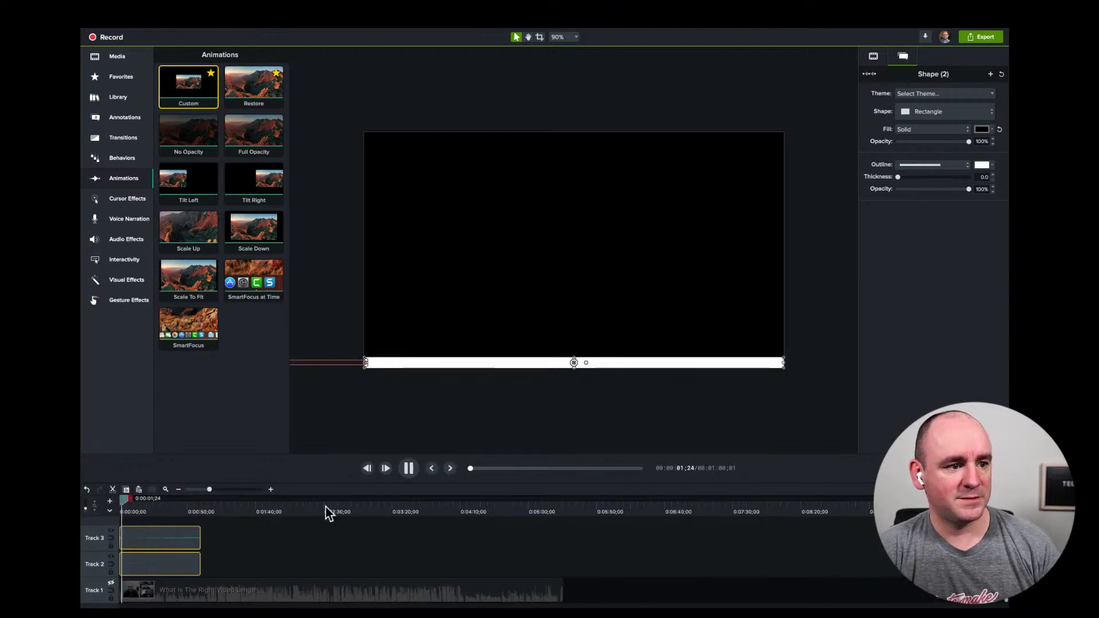
key("super+z")
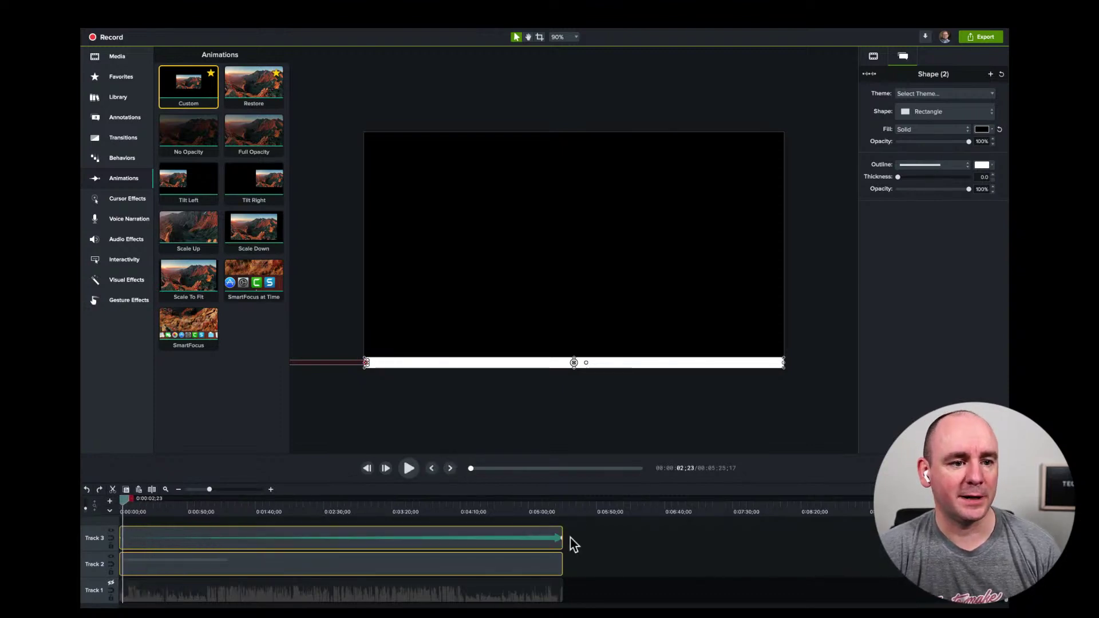
- Shorten the red bar's animation and both bar clips to end at about 1:42, and preview from the start
left_click_drag(560, 539, 255, 537)
left_click_drag(561, 537, 258, 544)
left_click_drag(561, 559, 257, 557)
left_click_drag(252, 490, 84, 518)
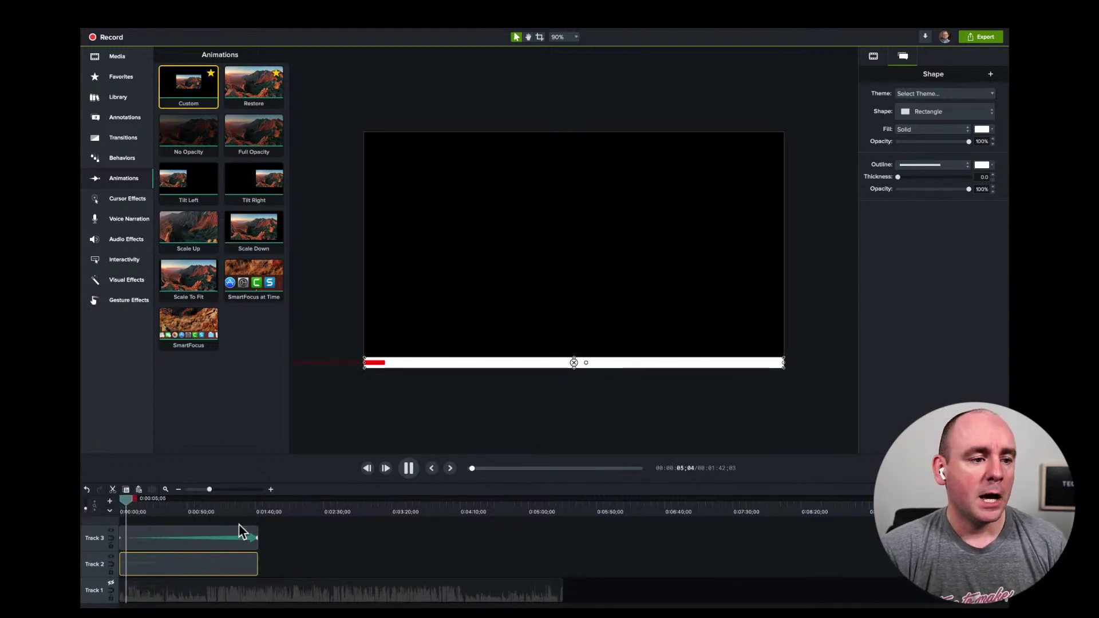
- Turn Track 1 back on, stop playback, and delete the video clip from that track
left_click(110, 583)
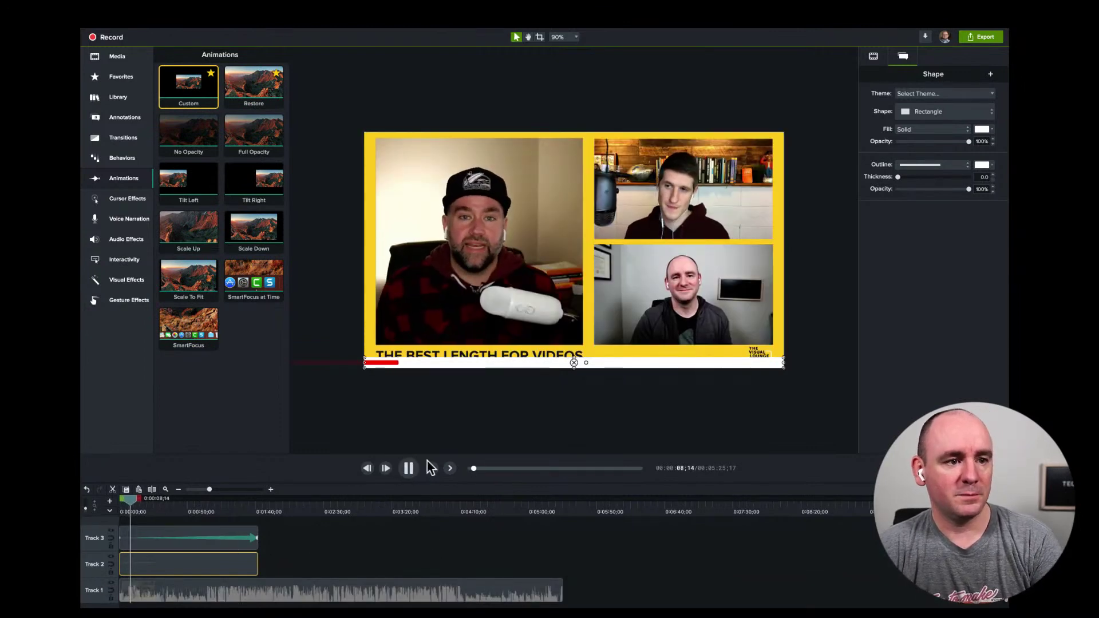
left_click(408, 468)
left_click(395, 596)
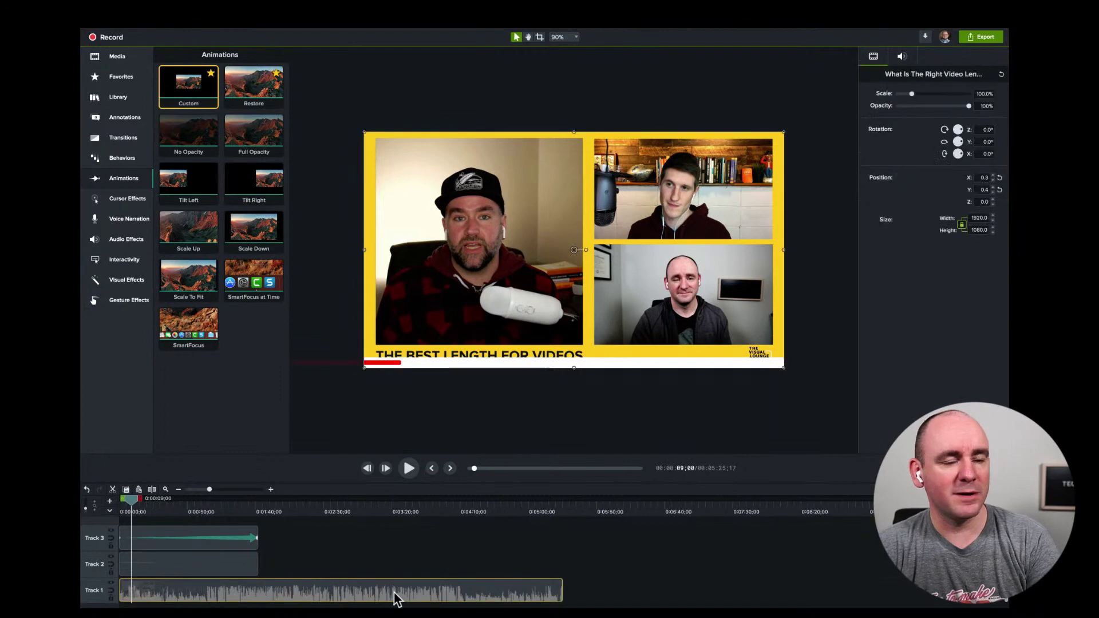
key("Delete")
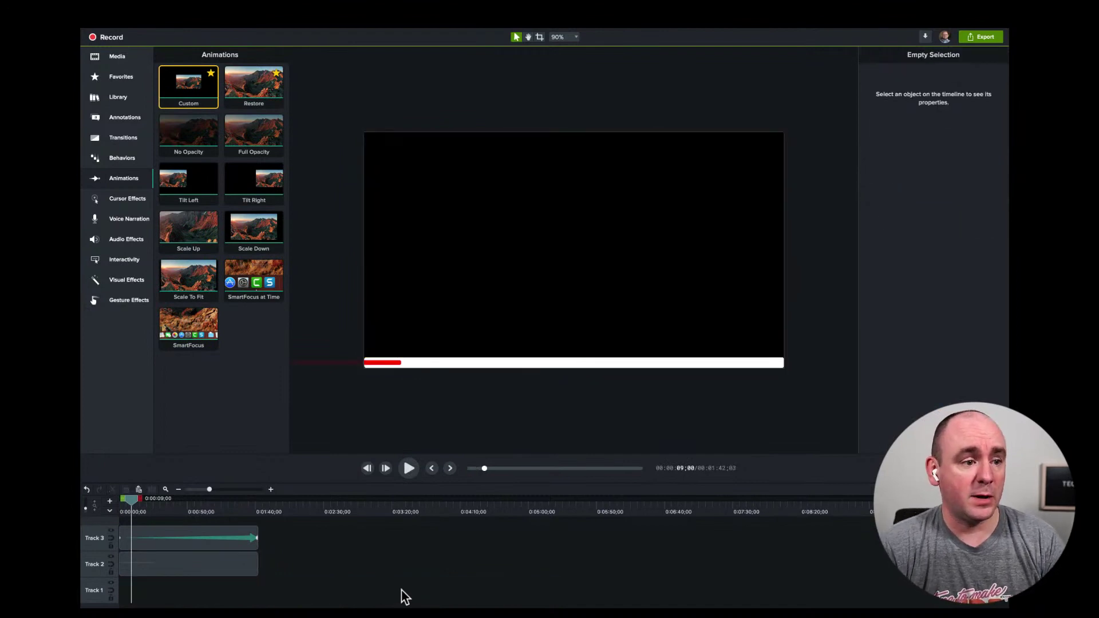
- Add a placeholder to the timeline and move it to the very beginning on Track 4
right_click(178, 591)
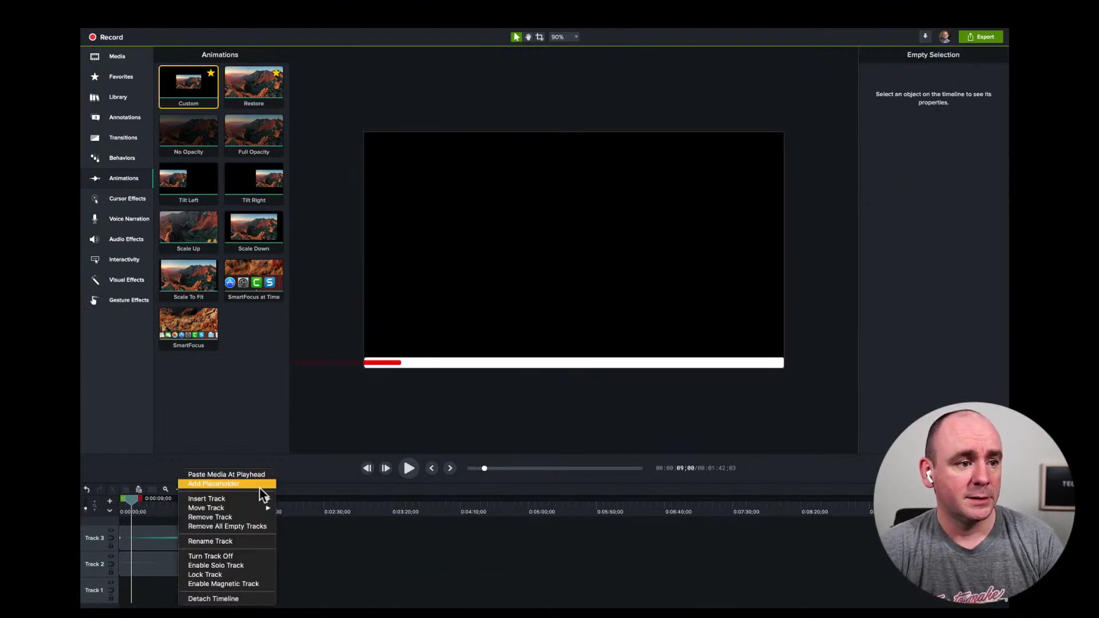
left_click(214, 484)
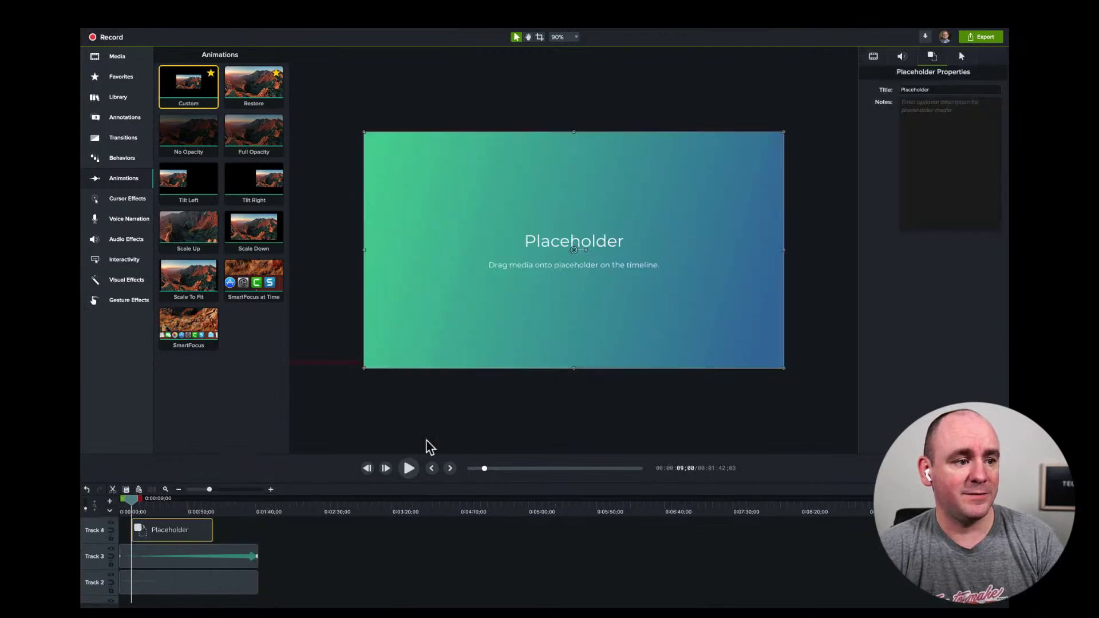
left_click_drag(152, 535, 118, 534)
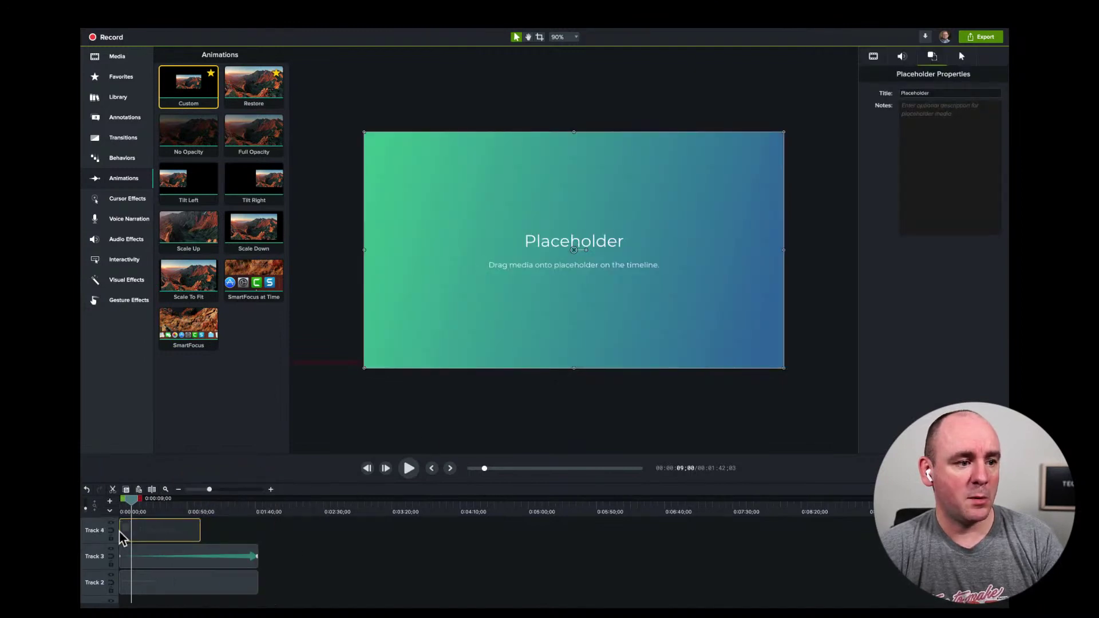
- Move the placeholder down to Track 1 beneath both bars and extend it to 1:42;03 to match them
scroll(158, 534, "down", 1)
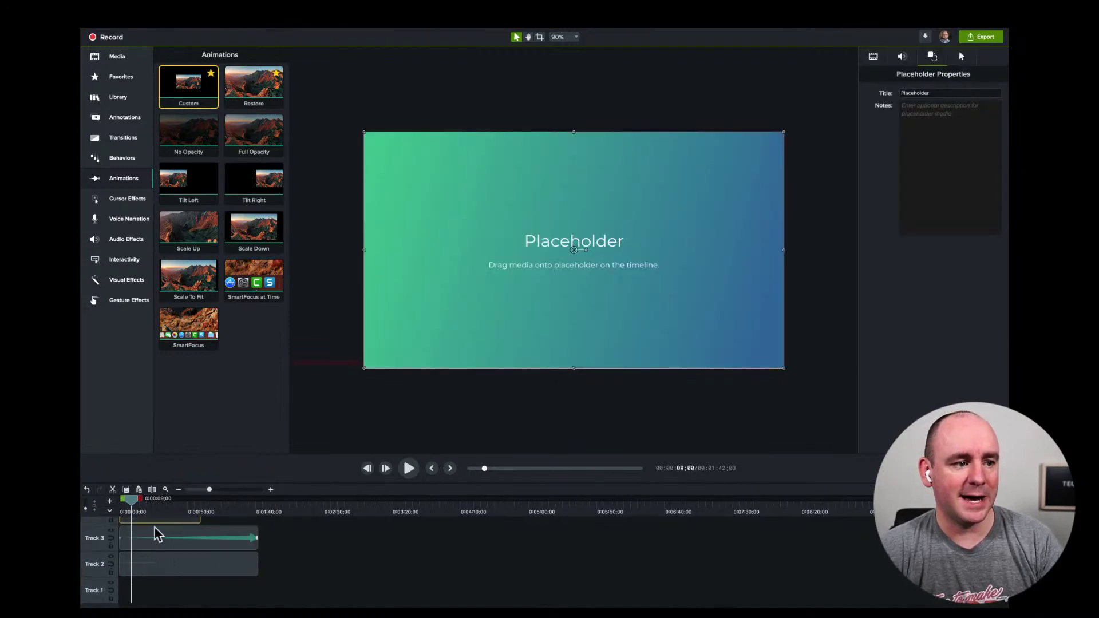
left_click_drag(162, 527, 159, 566)
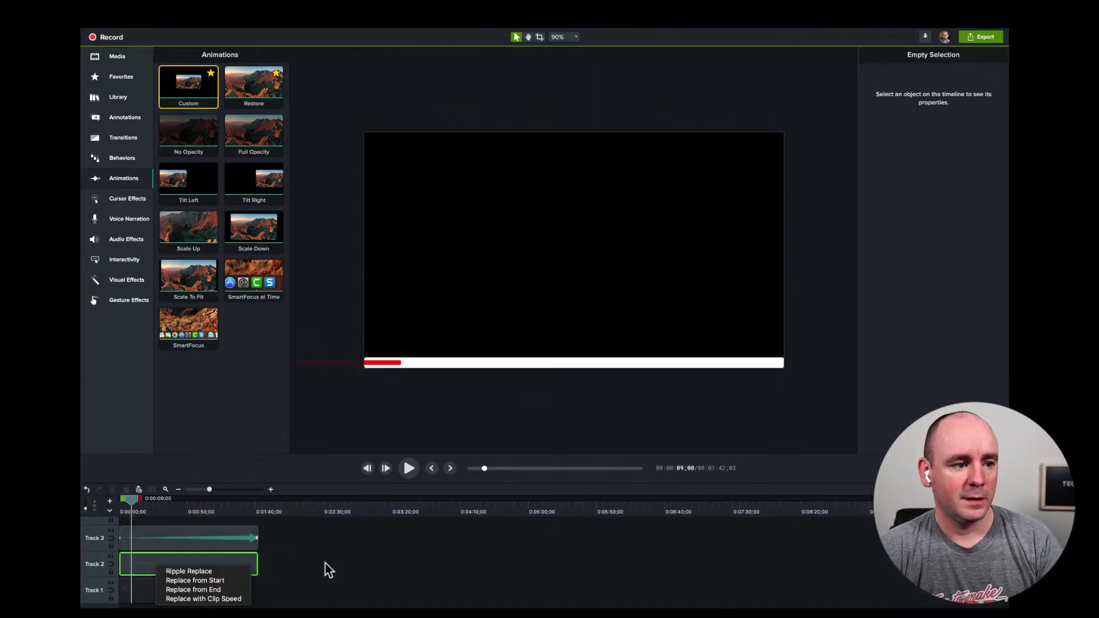
left_click(352, 595)
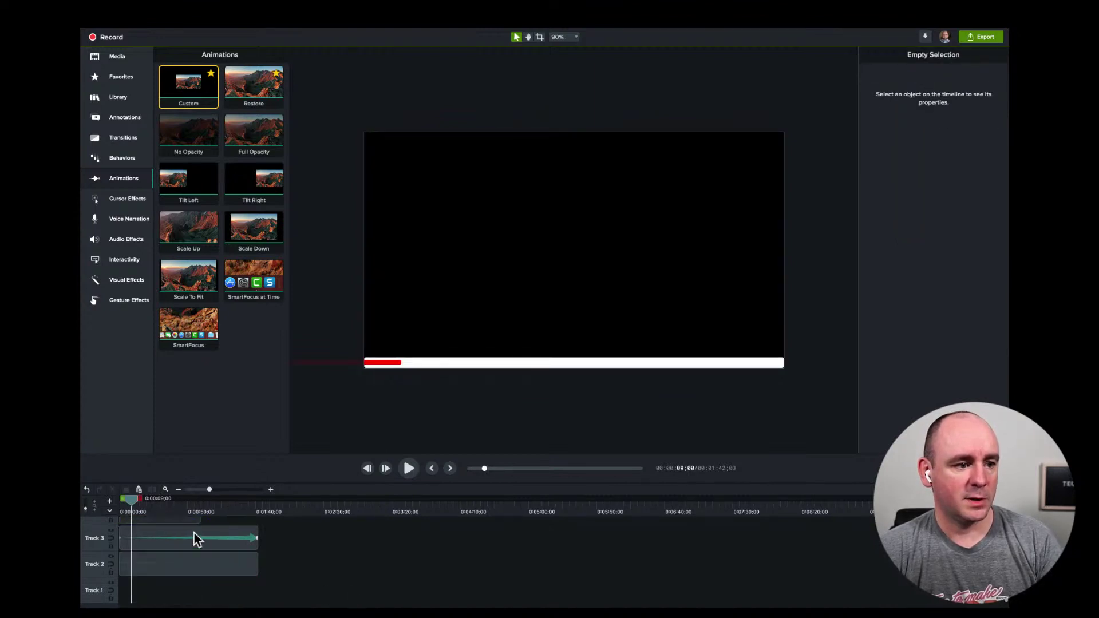
left_click_drag(180, 517, 260, 590)
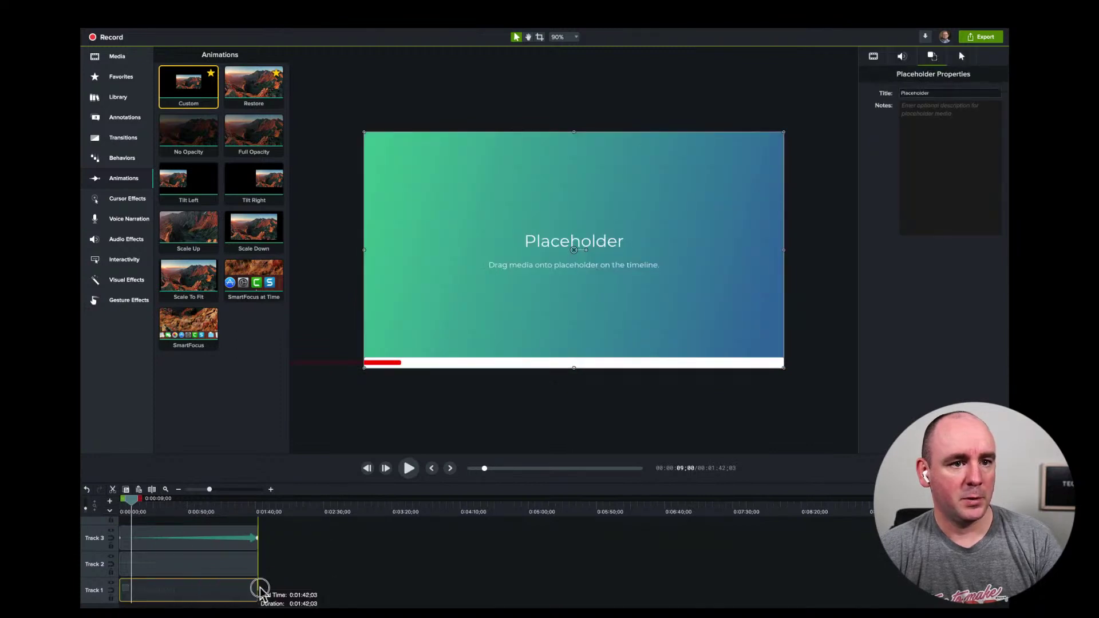
mouse_move(133, 506)
left_mouse_down()
mouse_move(181, 504)
mouse_move(128, 503)
left_mouse_up()
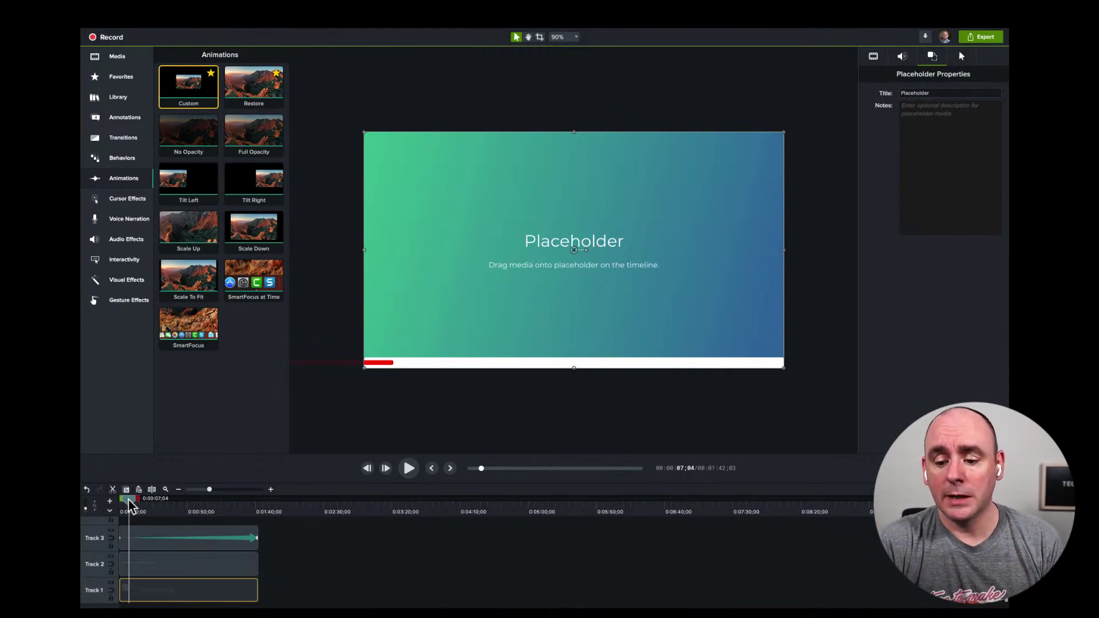
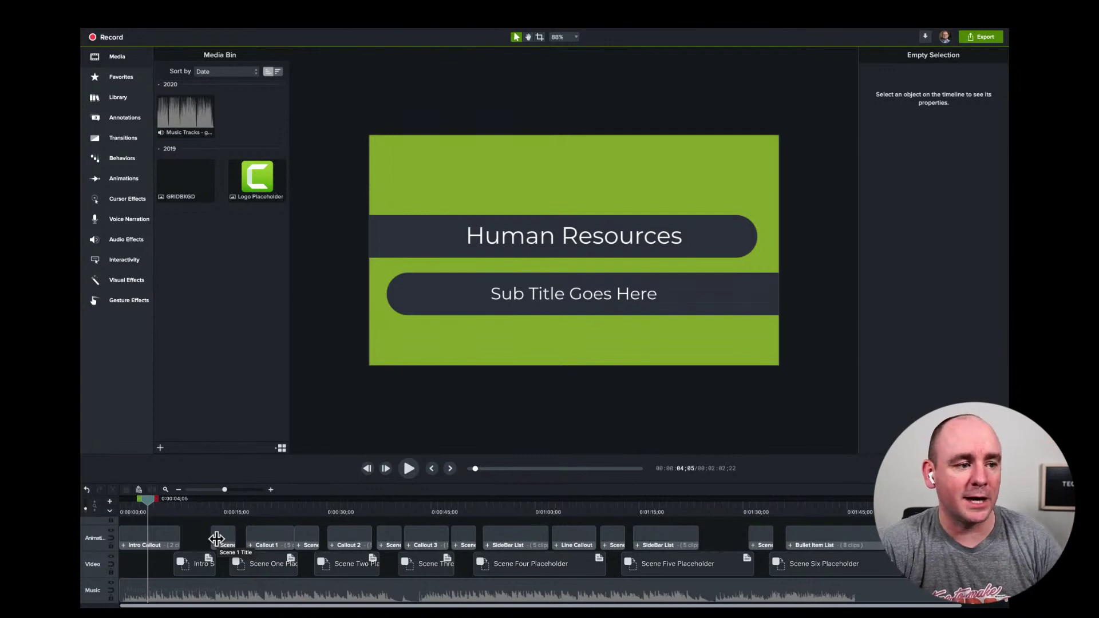
- Inspect the Intro Callout group and its nested group, return to the main timeline, and scrub to the scene title at about 0:15
double_click(123, 546)
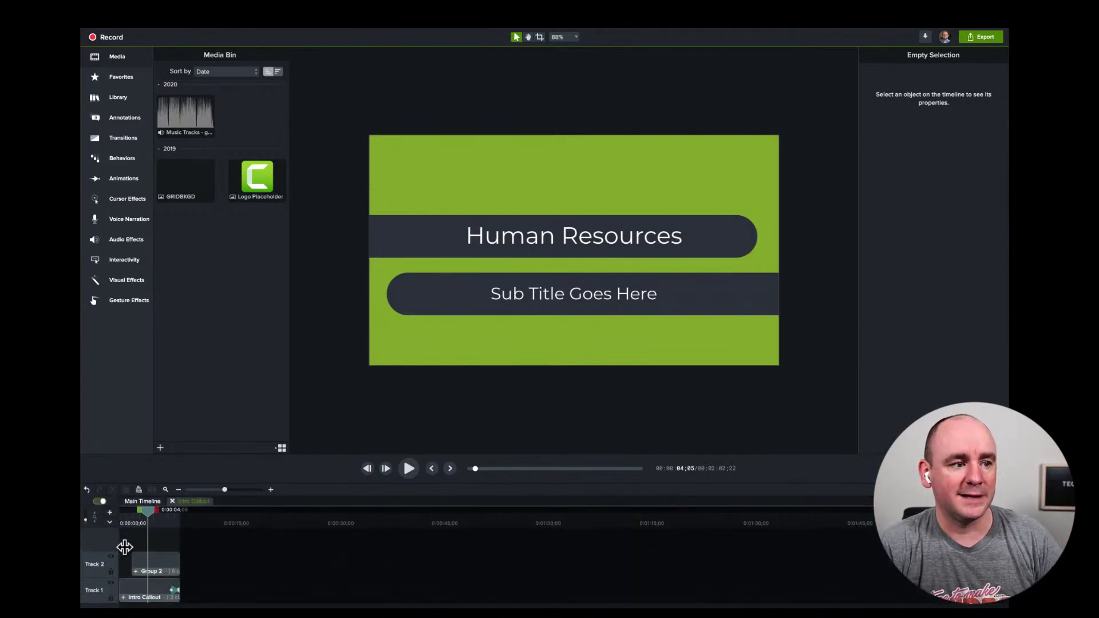
left_click(142, 503)
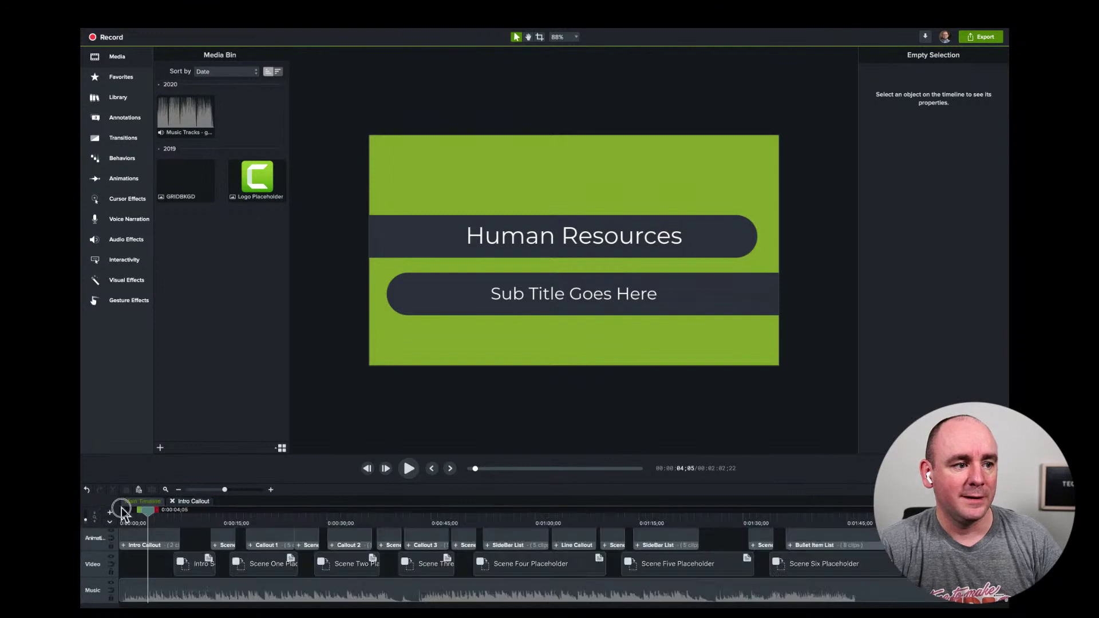
left_click(182, 501)
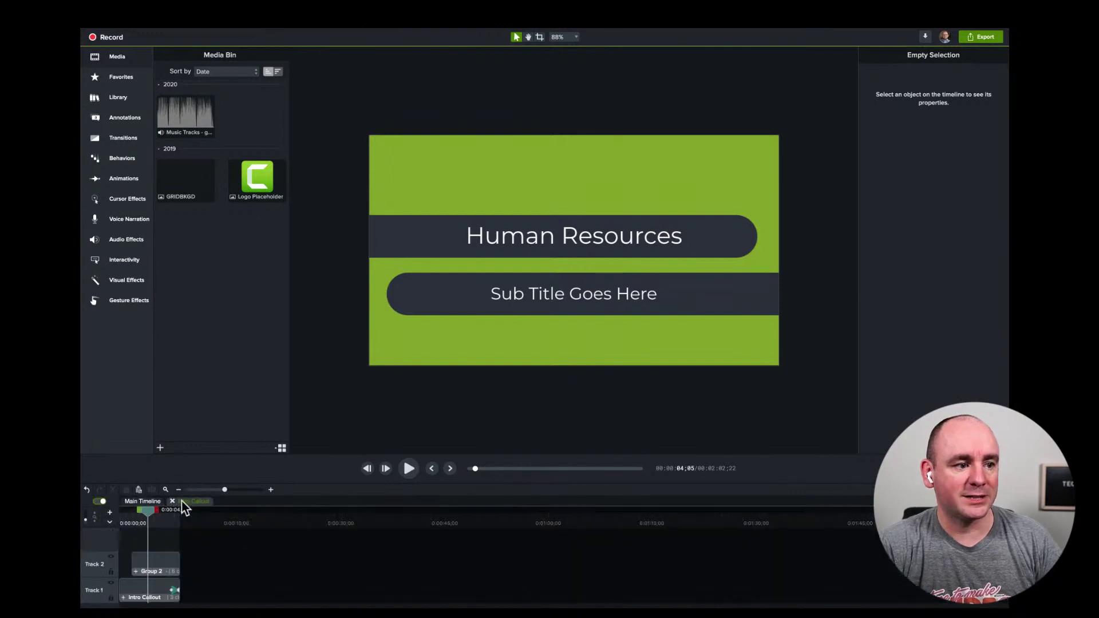
double_click(123, 597)
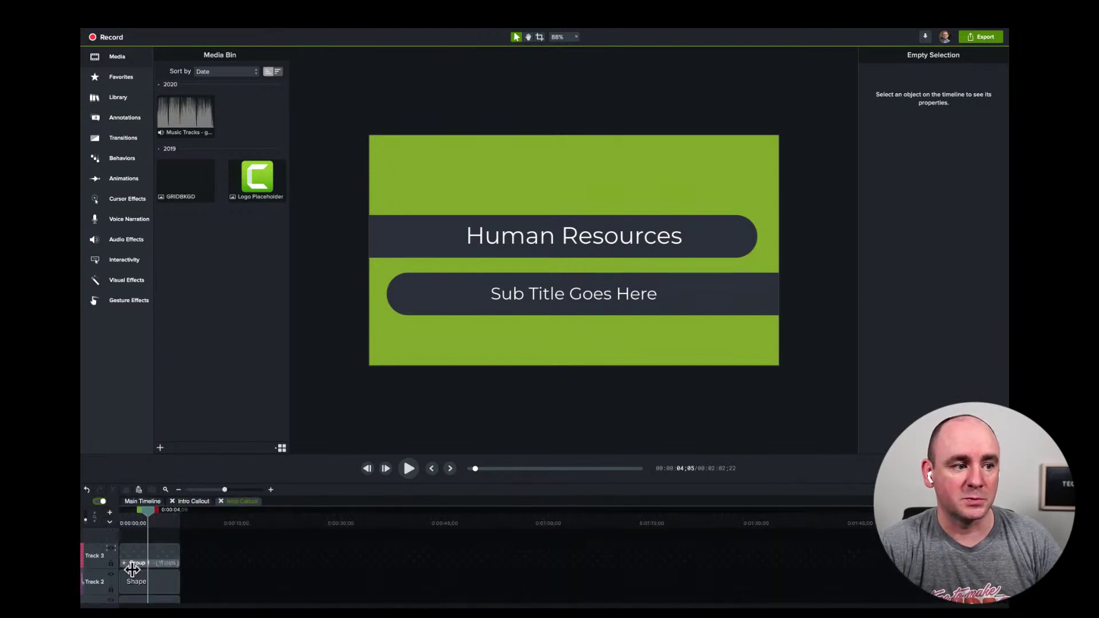
mouse_move(143, 509)
left_mouse_down()
mouse_move(120, 512)
mouse_move(144, 514)
left_mouse_up()
left_click(140, 502)
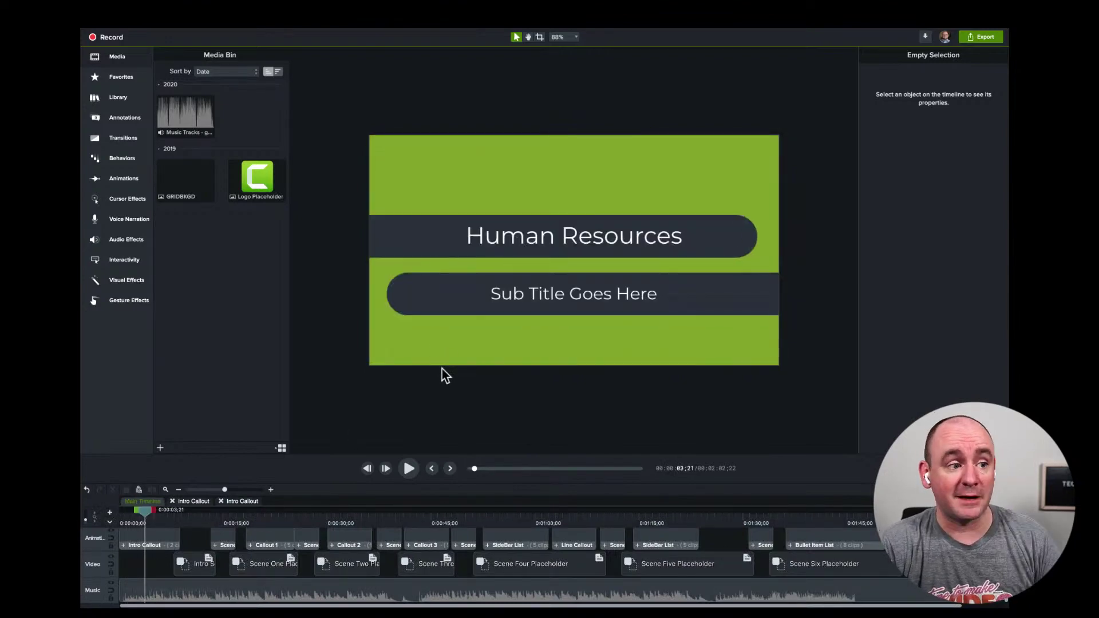
left_click_drag(147, 511, 228, 505)
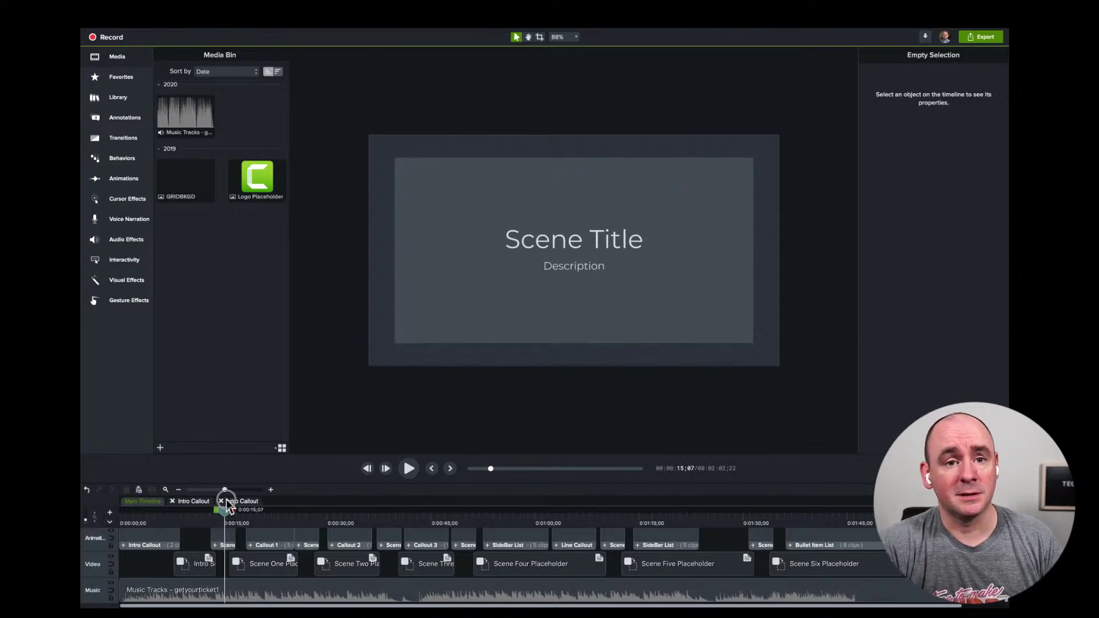
- Preview the template from Scene One to the line callout at about 1:04, briefly playing the sidebar list from about 0:53
left_click_drag(228, 505, 265, 504)
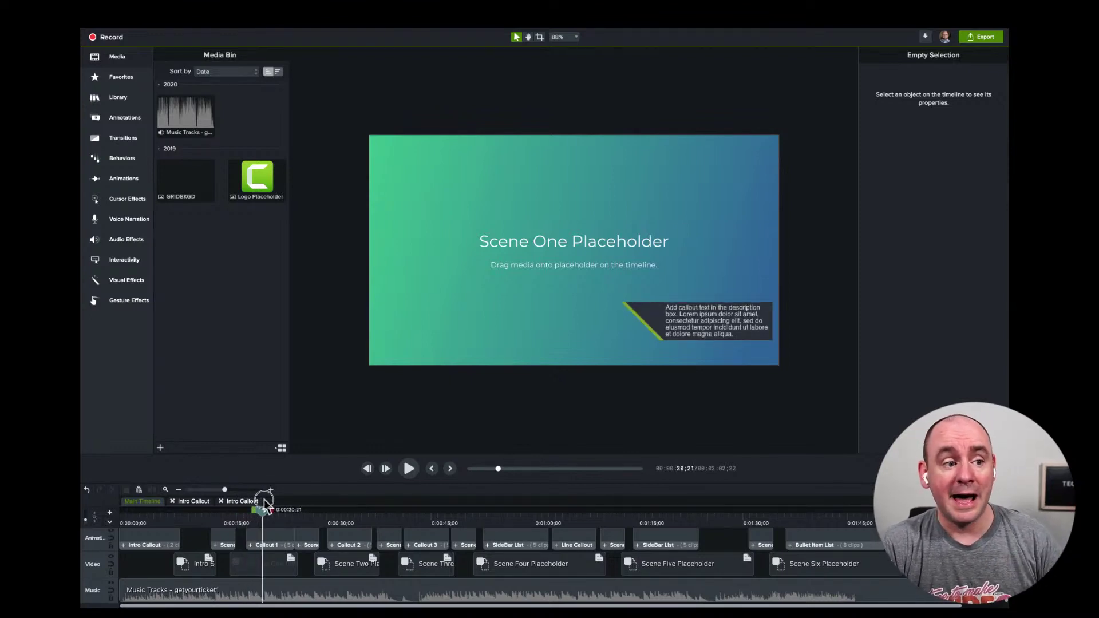
left_click_drag(265, 504, 426, 488)
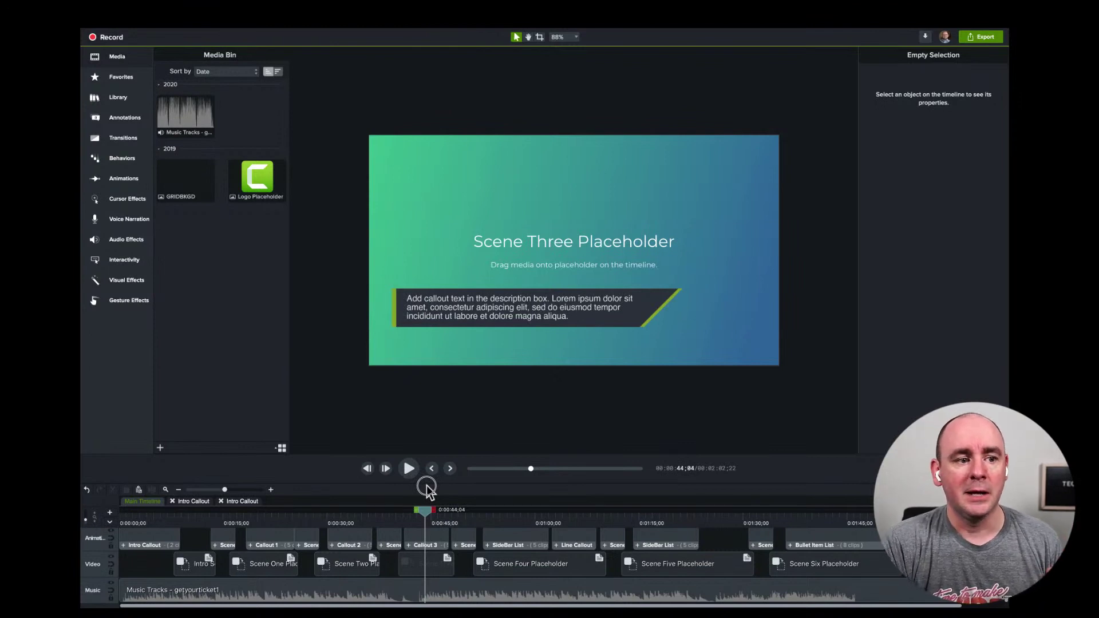
left_click_drag(427, 488, 491, 492)
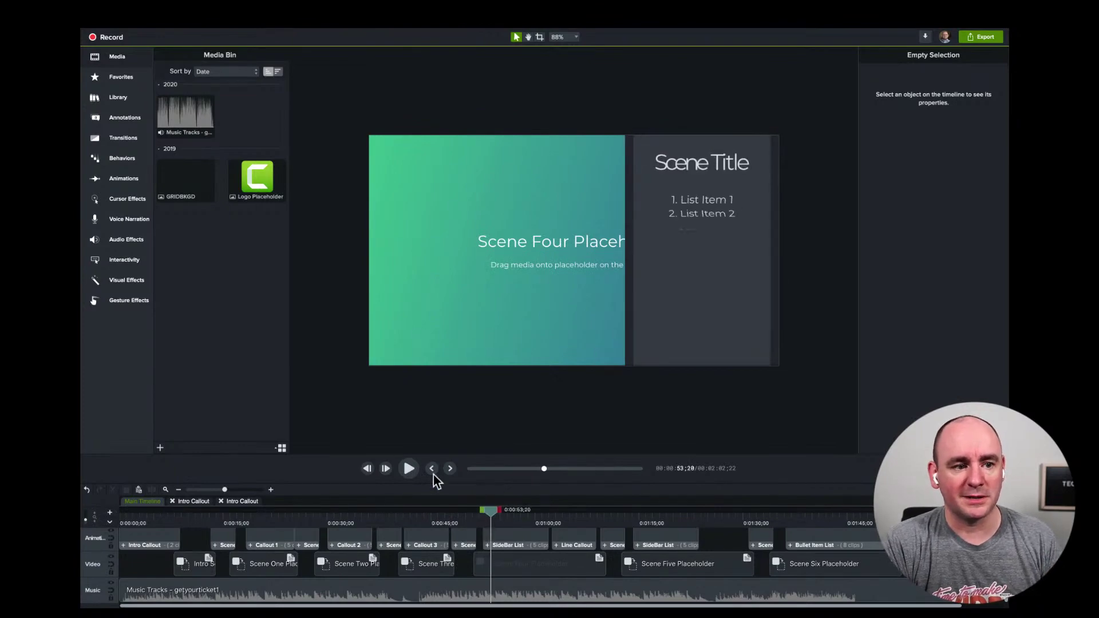
left_click(409, 468)
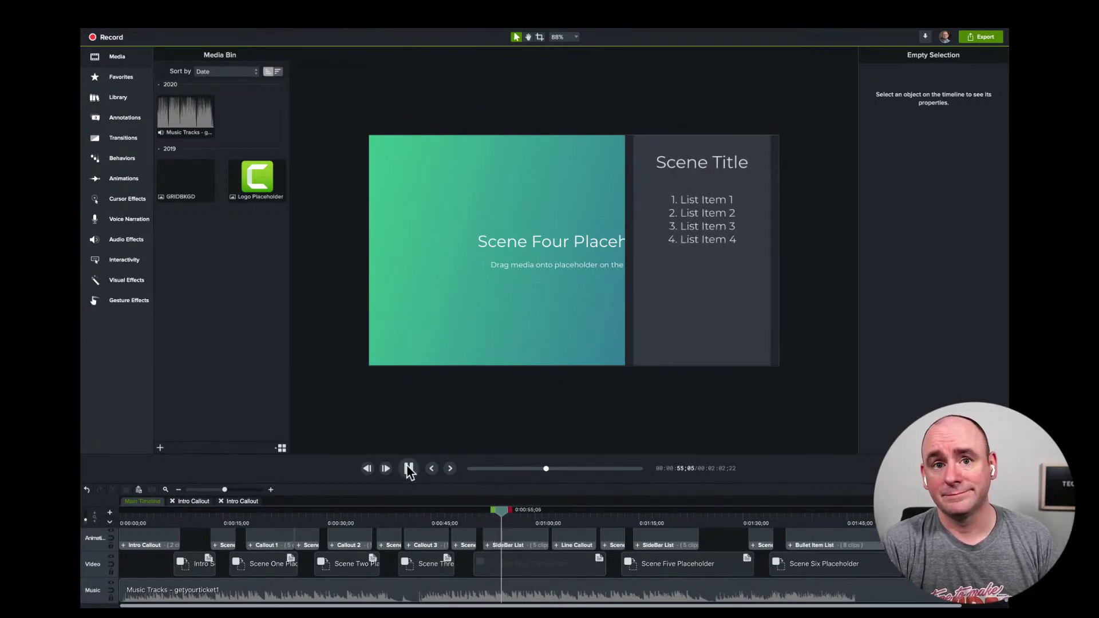
left_click(408, 468)
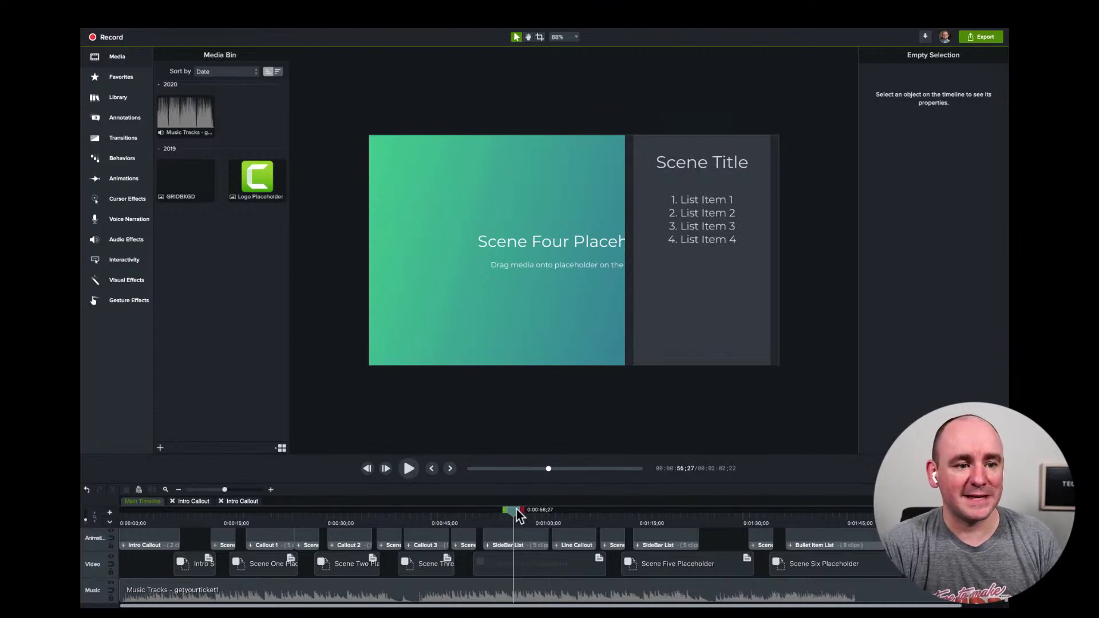
left_click_drag(516, 509, 566, 514)
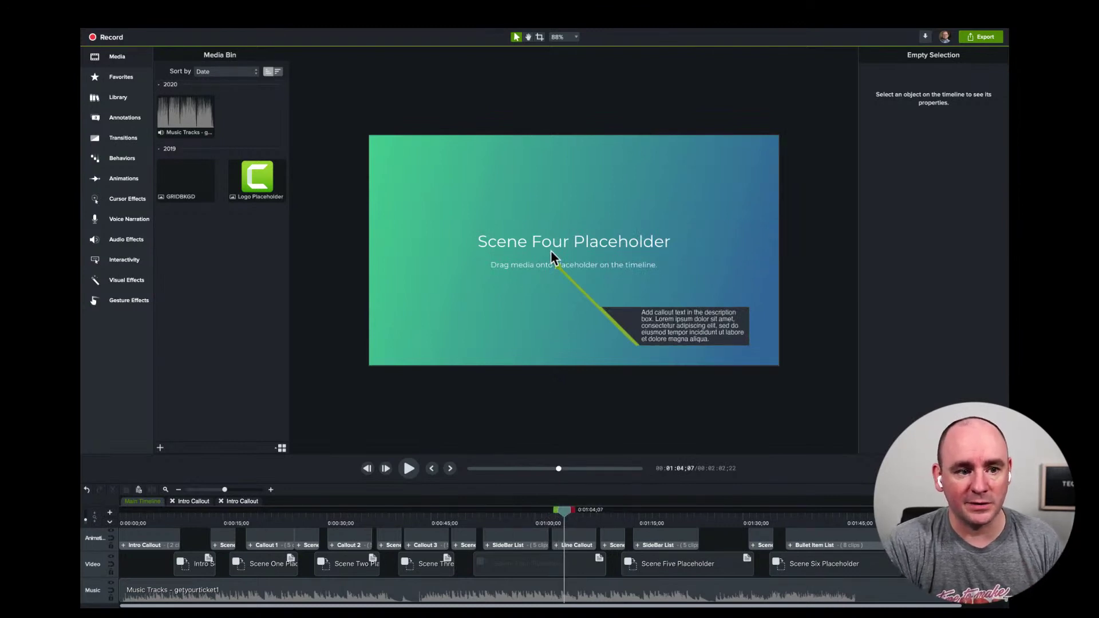
- Select the Line Callout group on the timeline and review its available group commands without applying any
left_click(579, 534)
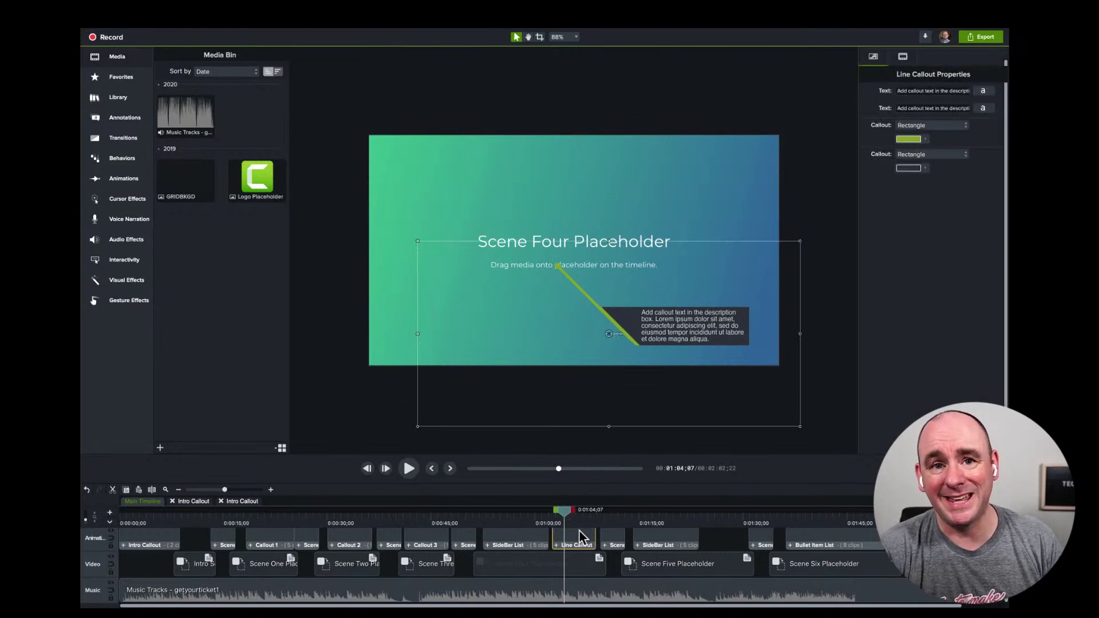
right_click(579, 532)
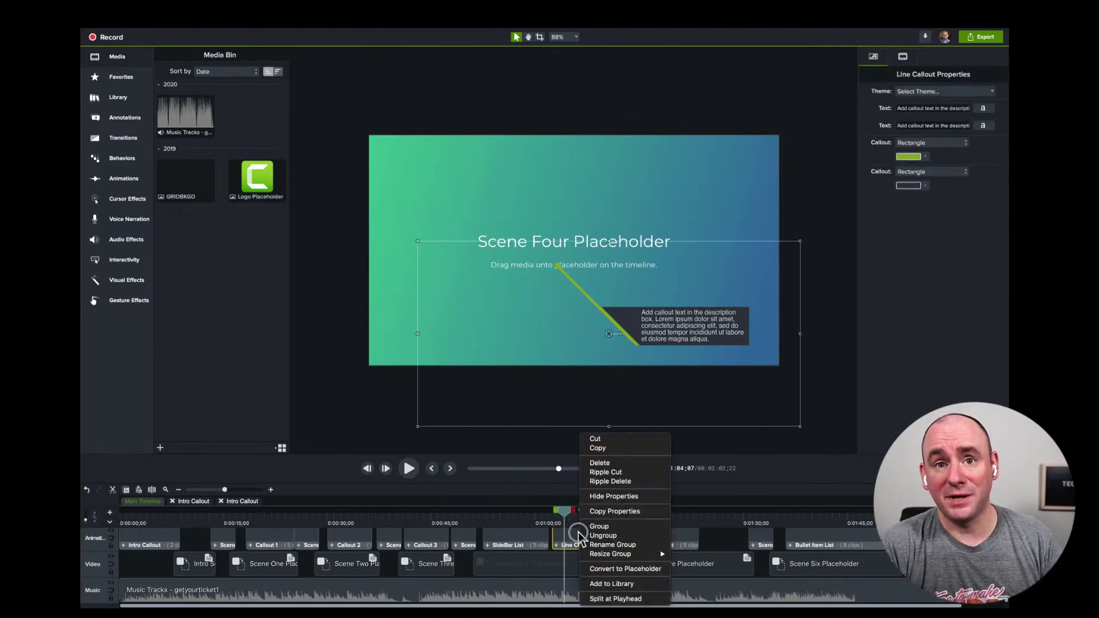
key("Escape")
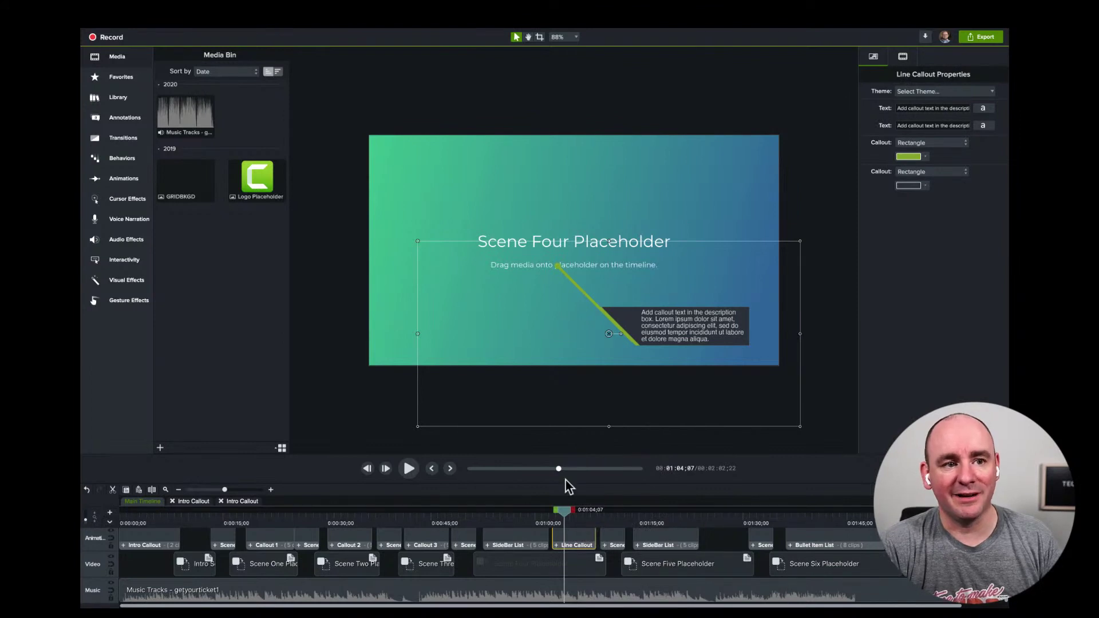
- Return to the intro, inspect the Intro Callout group and its nested Group 2, and select the Human Resources title callout
left_click_drag(561, 514, 229, 548)
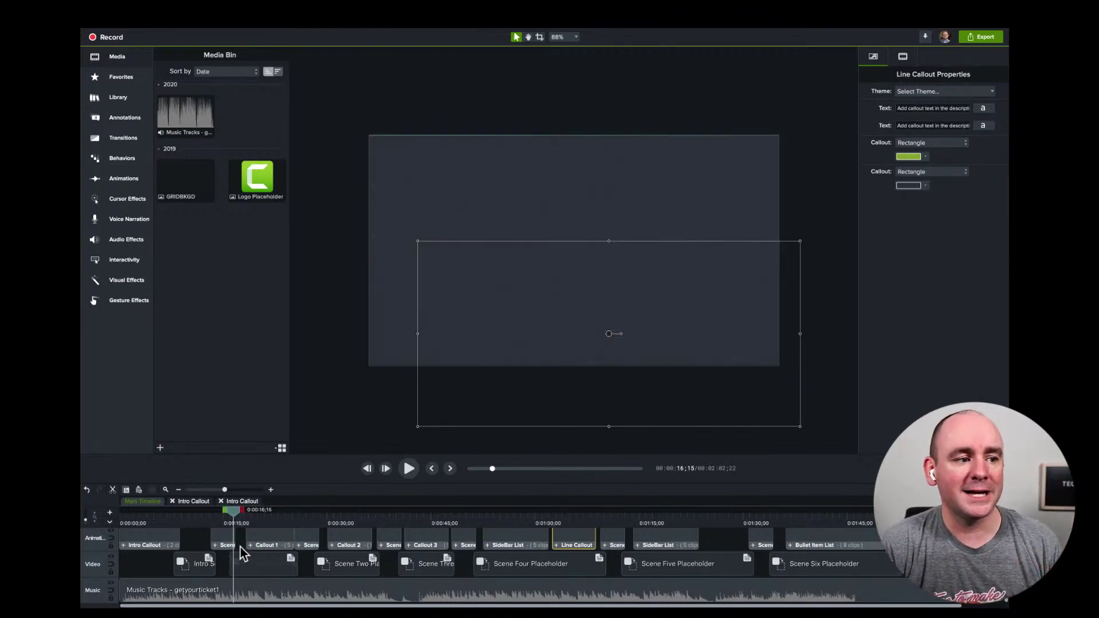
left_click(148, 518)
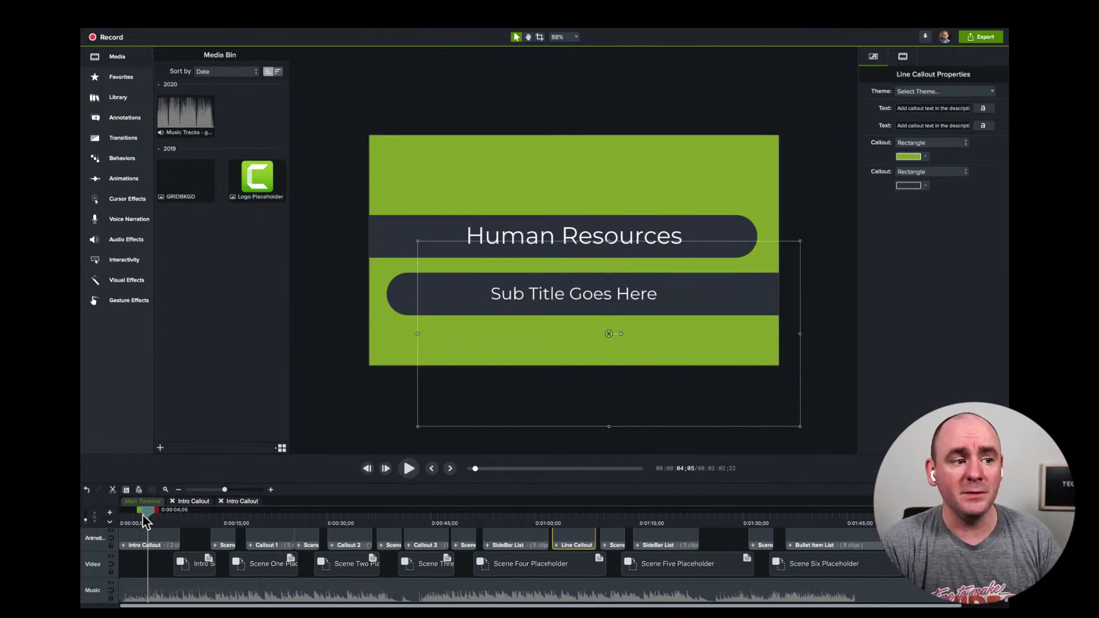
left_click_drag(146, 510, 122, 510)
left_click(192, 501)
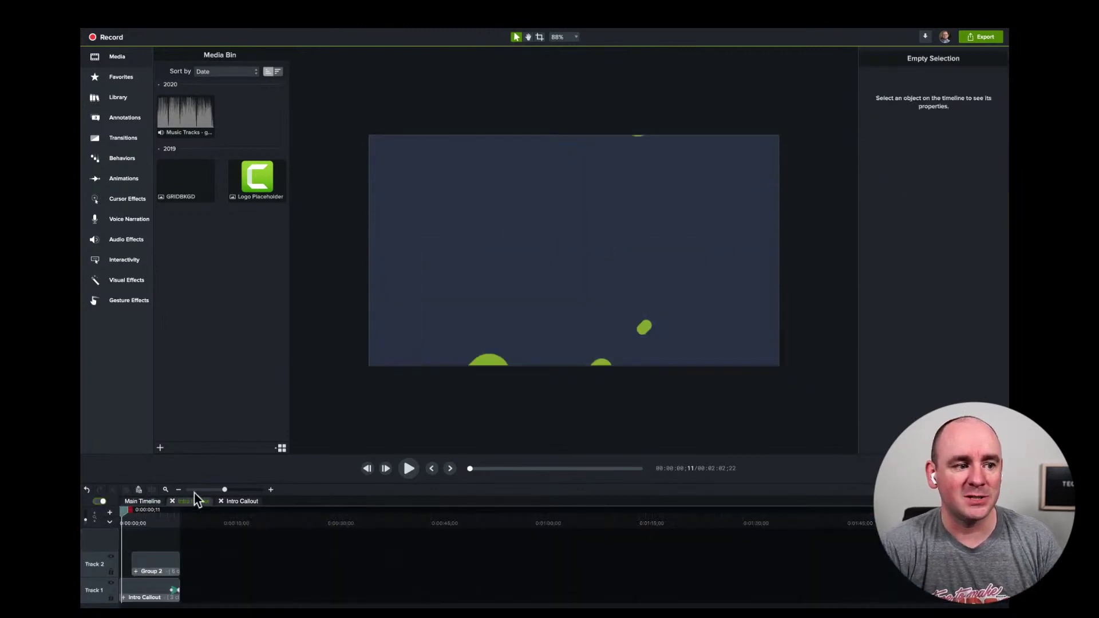
left_click(146, 555)
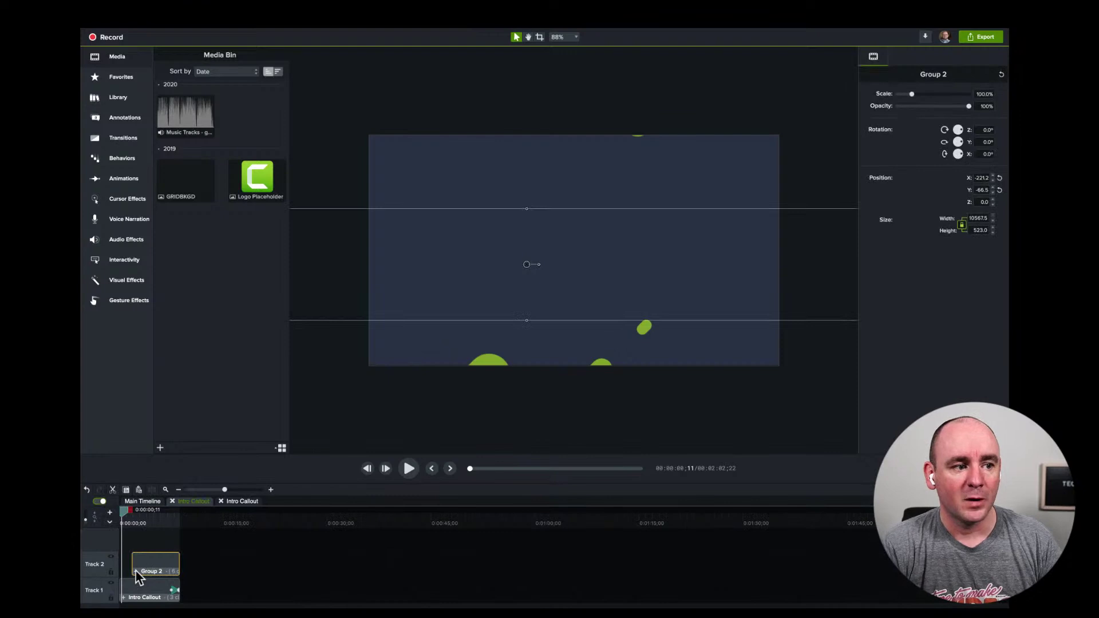
left_click(136, 571)
left_click(133, 509)
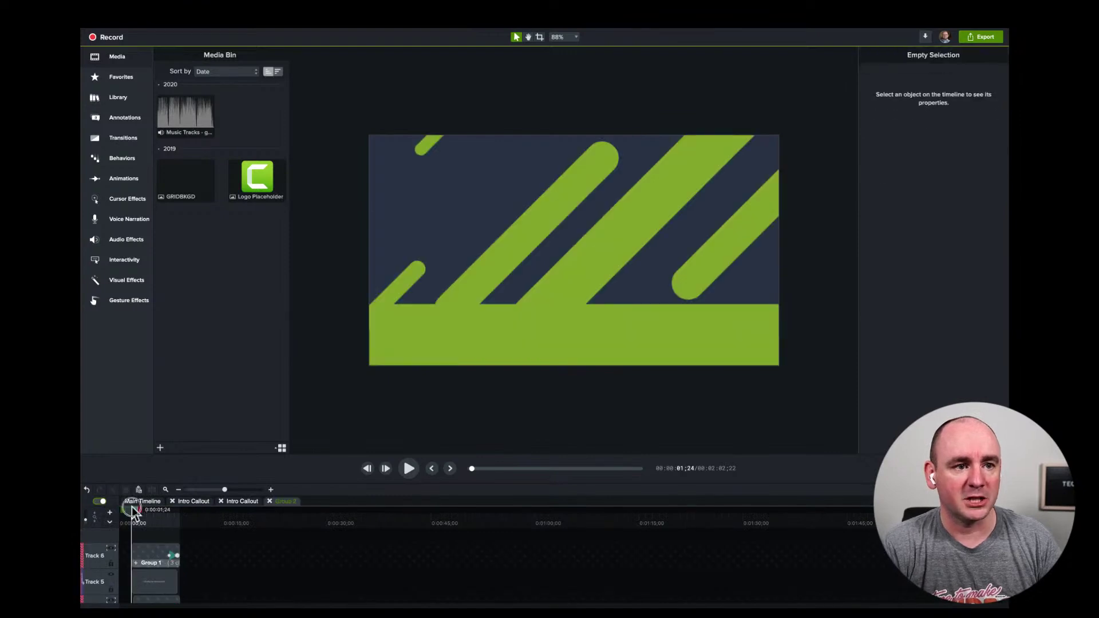
left_click_drag(133, 509, 139, 509)
left_click(153, 583)
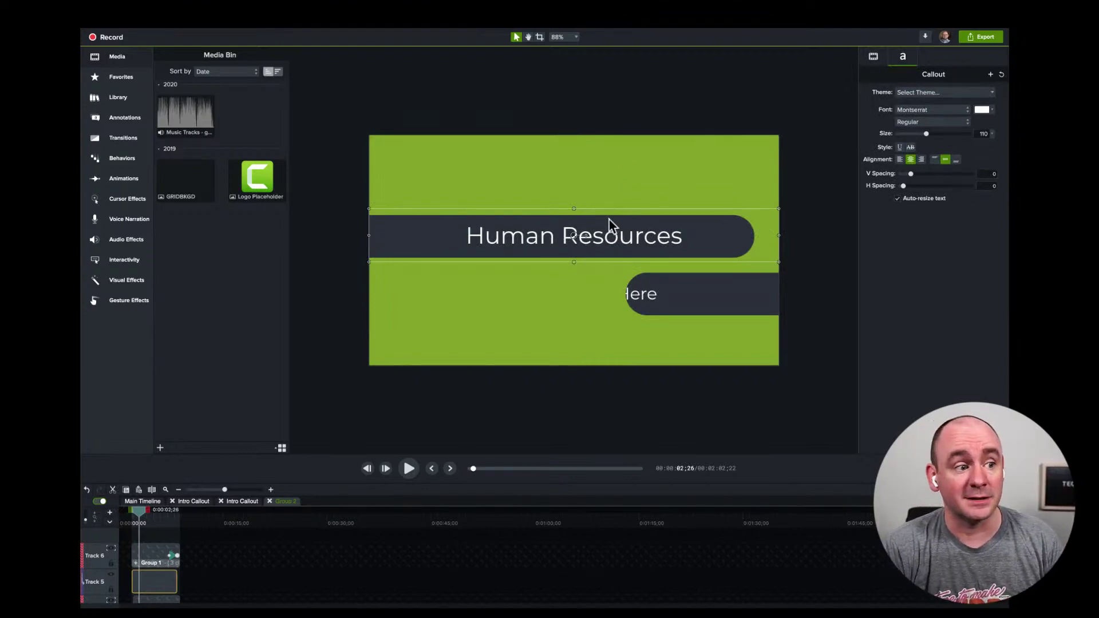
- Copy the Intro Callout group from the main timeline and paste it at about 2:00 in the progress bar project
left_click(151, 501)
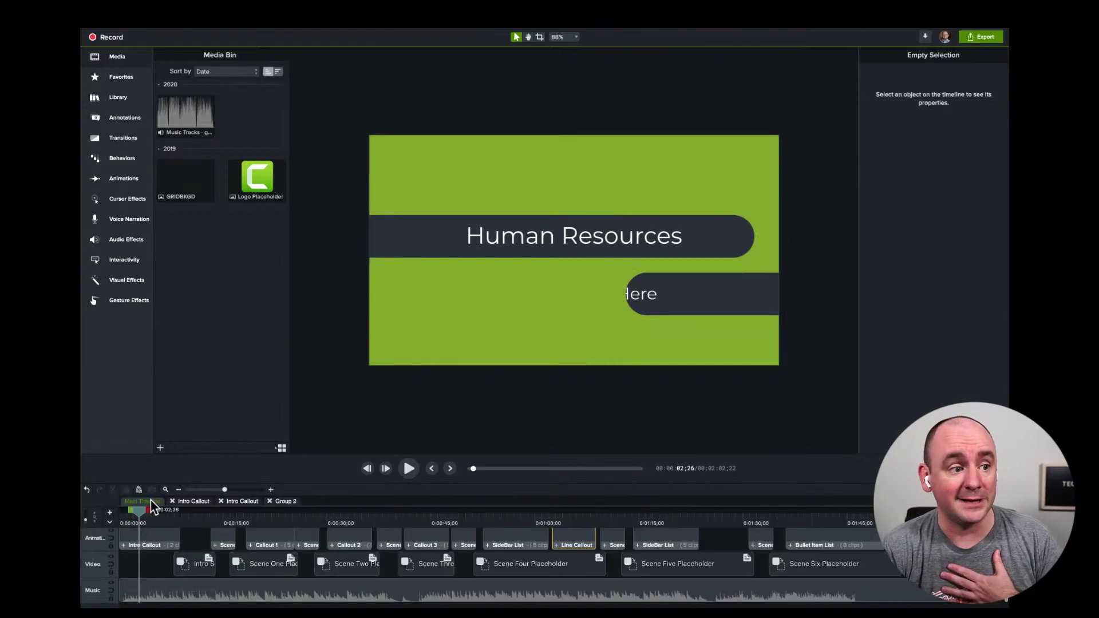
left_click(154, 545)
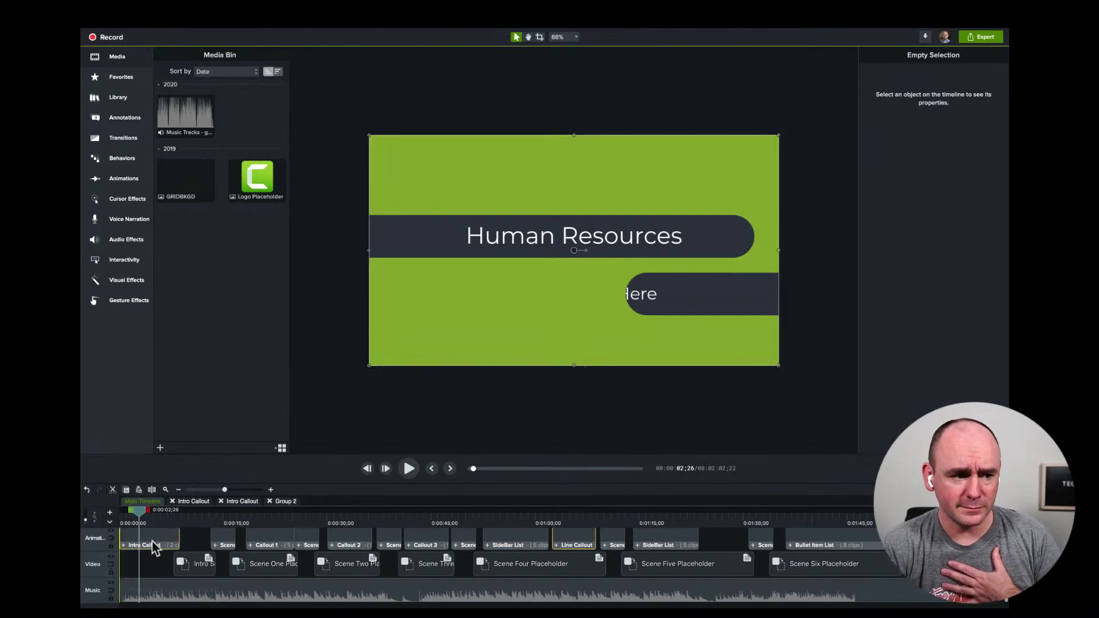
right_click(153, 546)
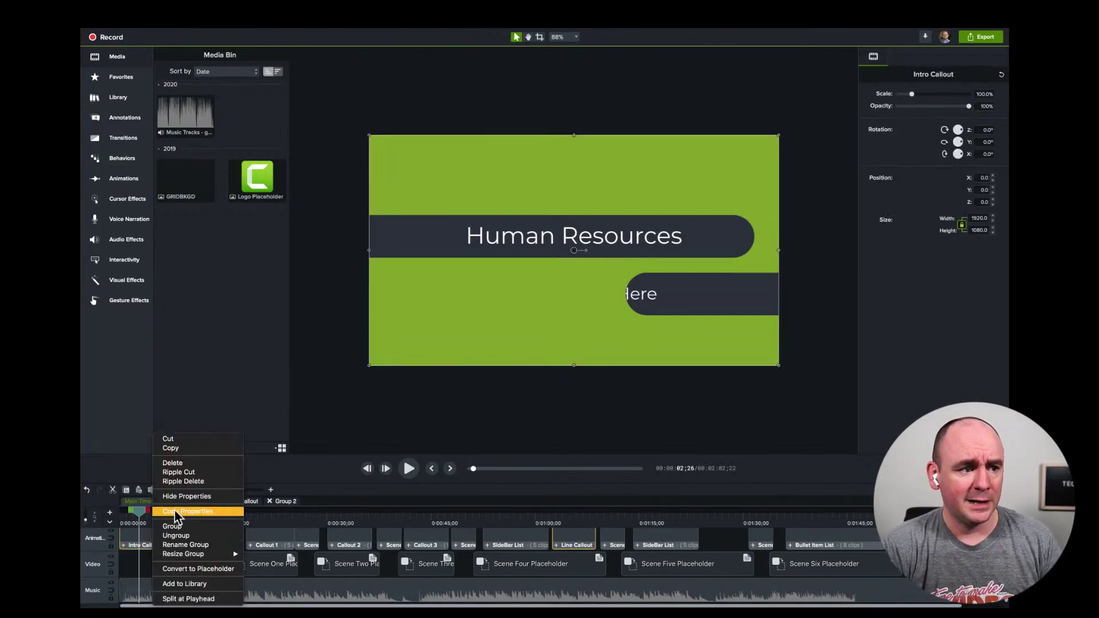
left_click(183, 451)
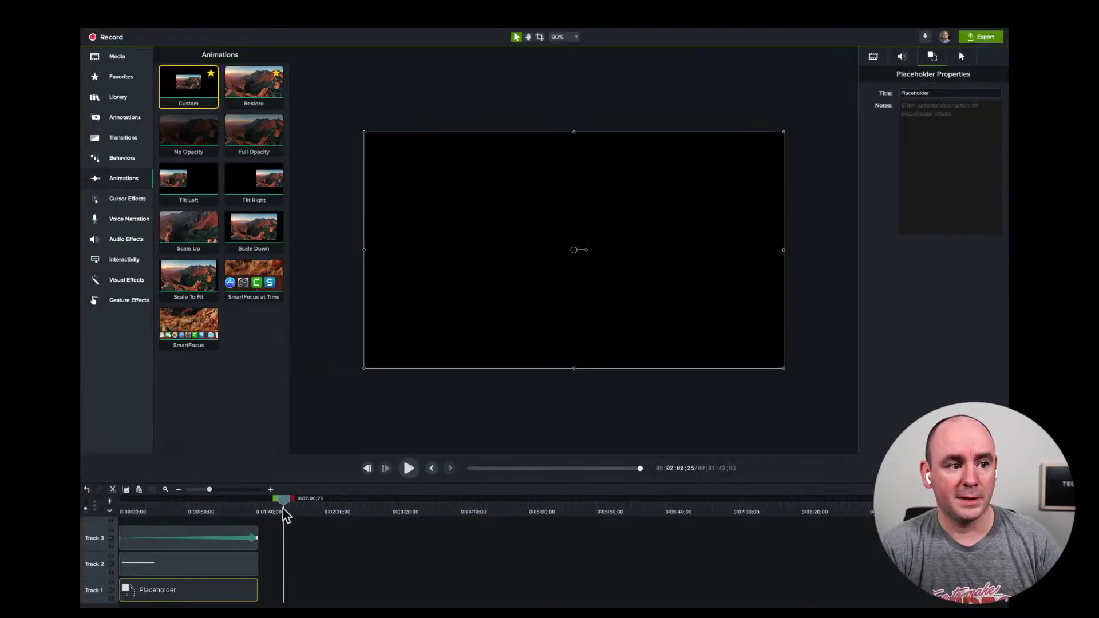
key("super+v")
mouse_move(285, 500)
left_mouse_down()
mouse_move(273, 500)
mouse_move(299, 505)
left_mouse_up()
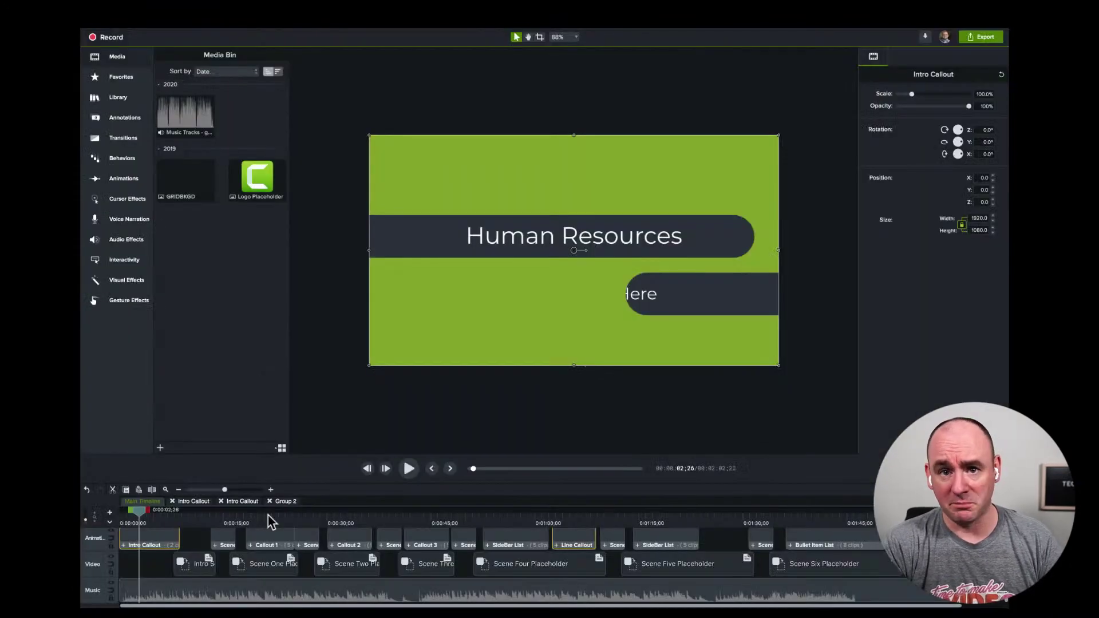
- Review the template's scenes from Scene One to the bullet list at about 1:43, check the playhead commands in Scene Two, and scrub to about 0:59
left_click(268, 516)
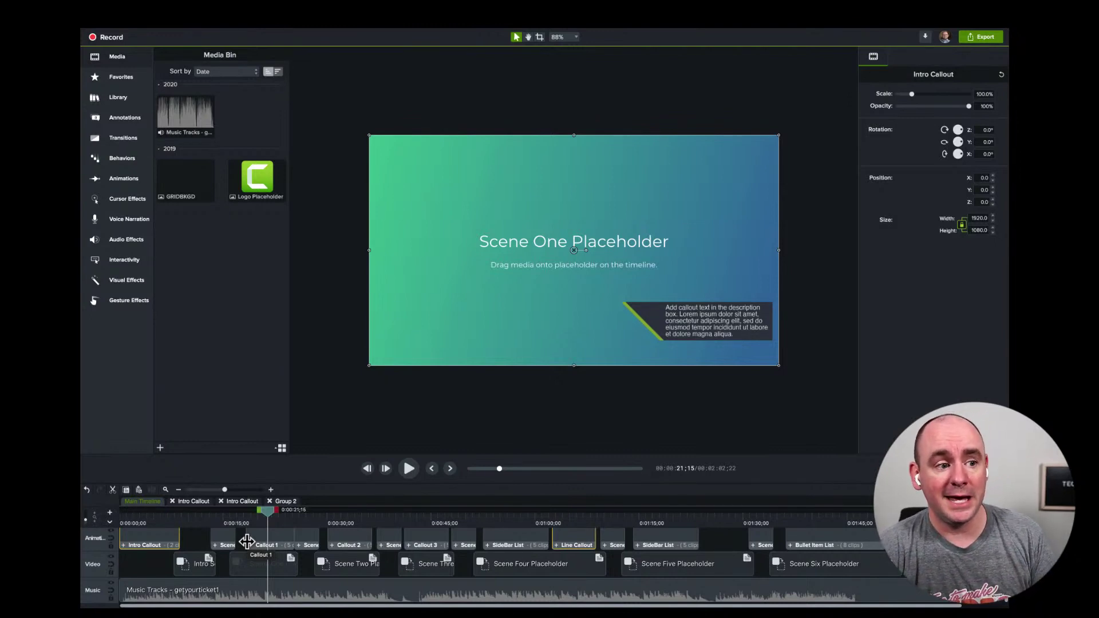
left_click_drag(267, 510, 835, 510)
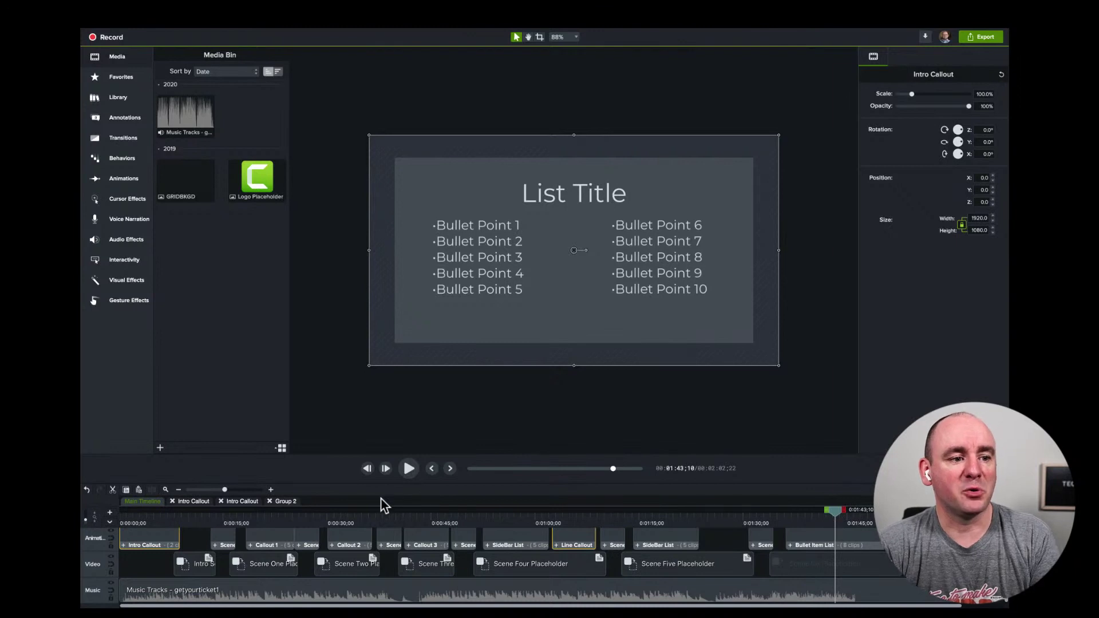
left_click(346, 513)
right_click(347, 514)
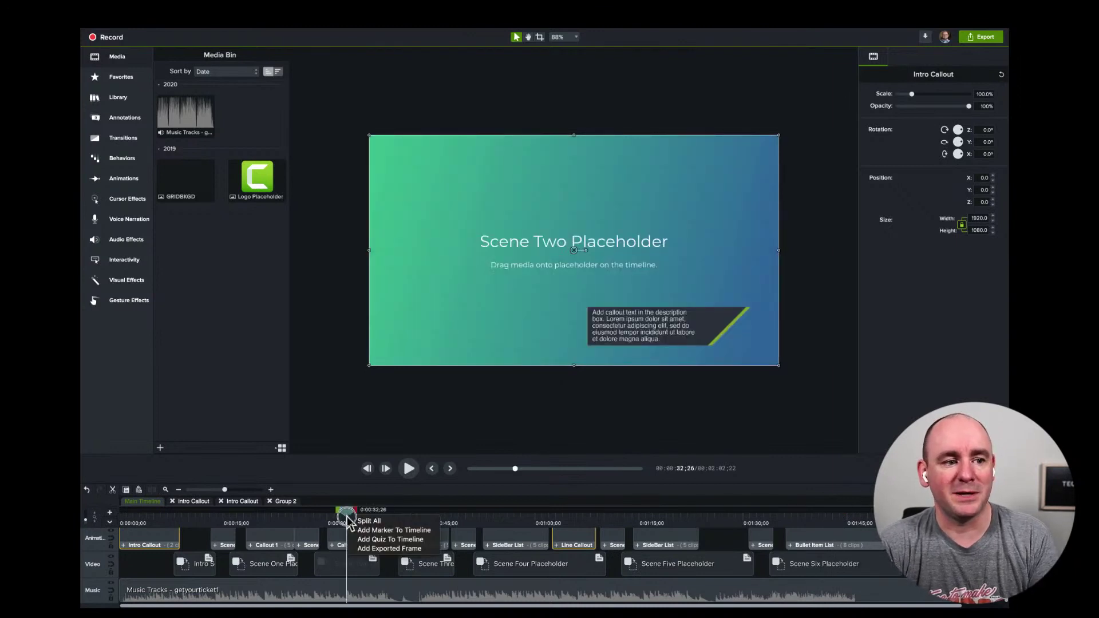
left_click(350, 521)
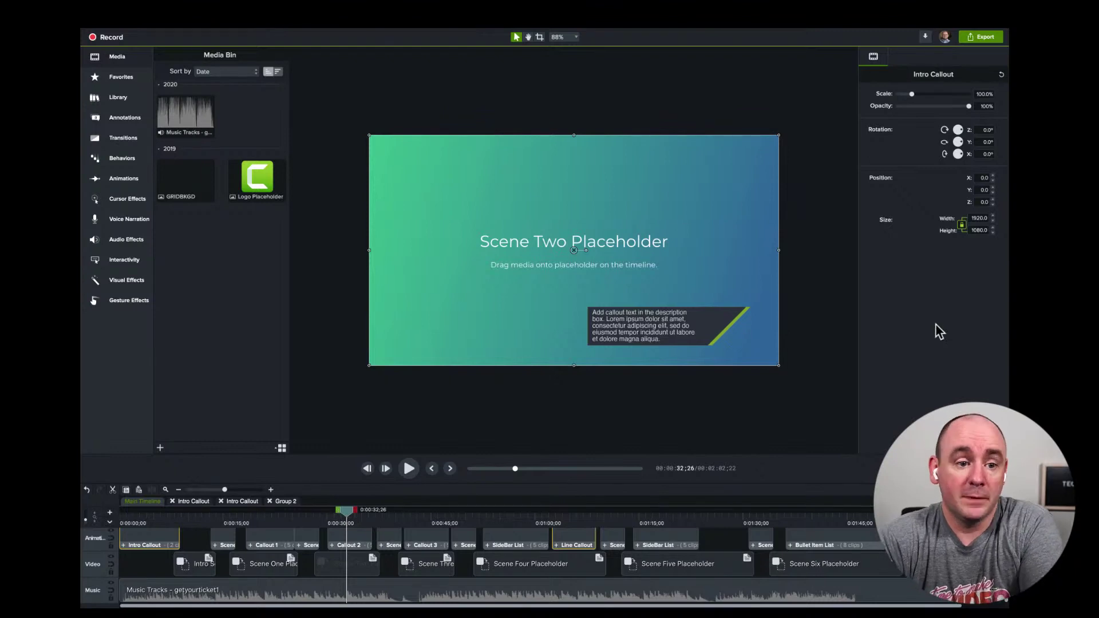
left_click_drag(473, 523, 536, 523)
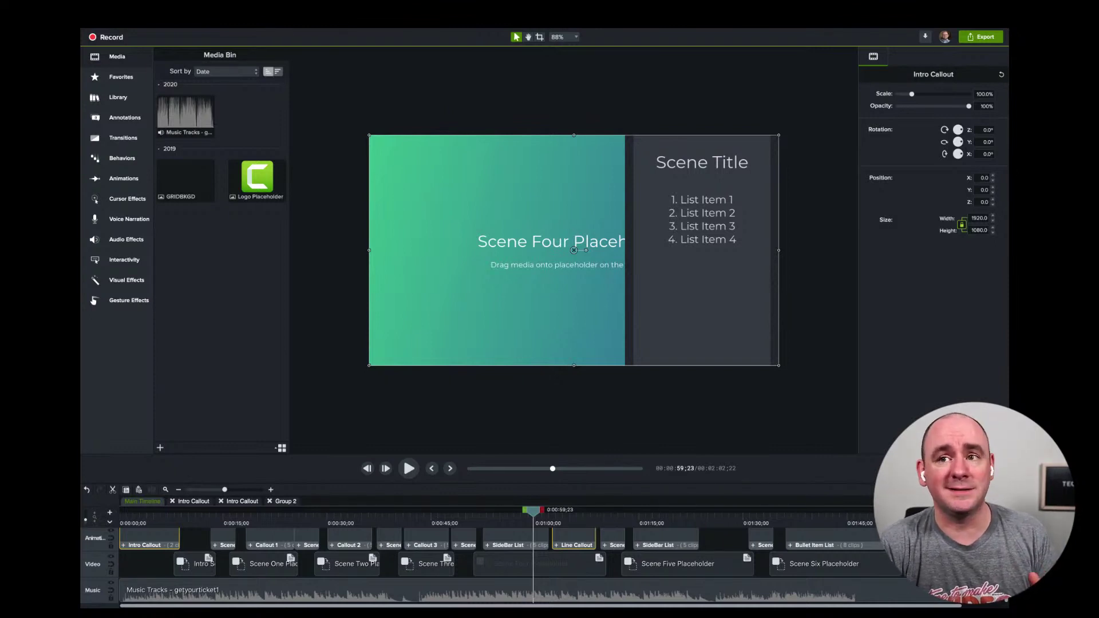
- Open the Template Manager and browse the saved templates
left_click(163, 15)
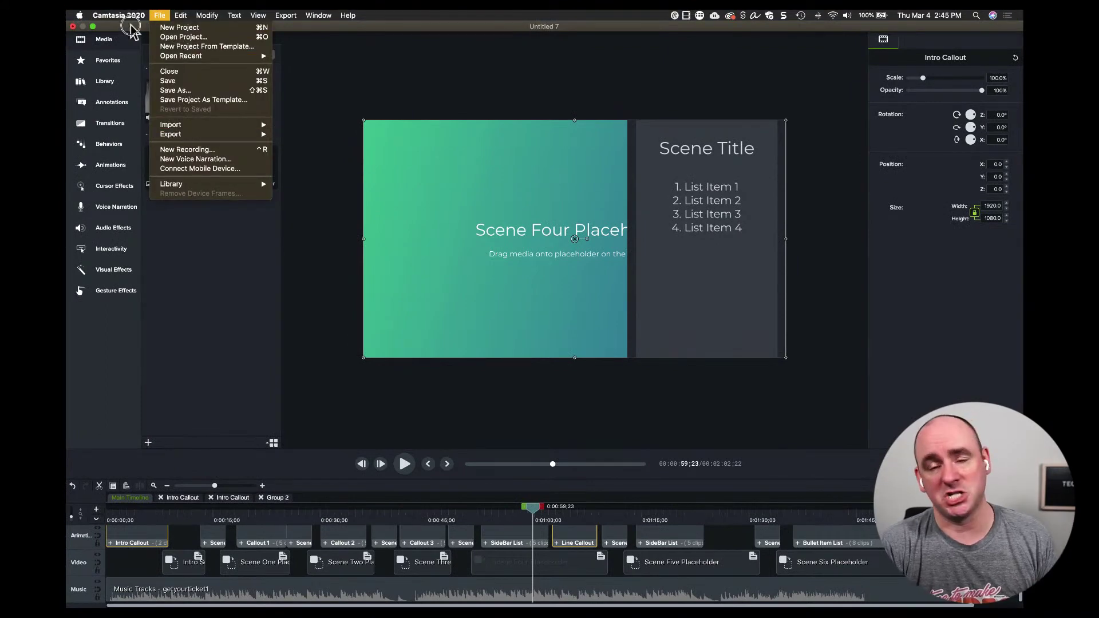
mouse_move(132, 10)
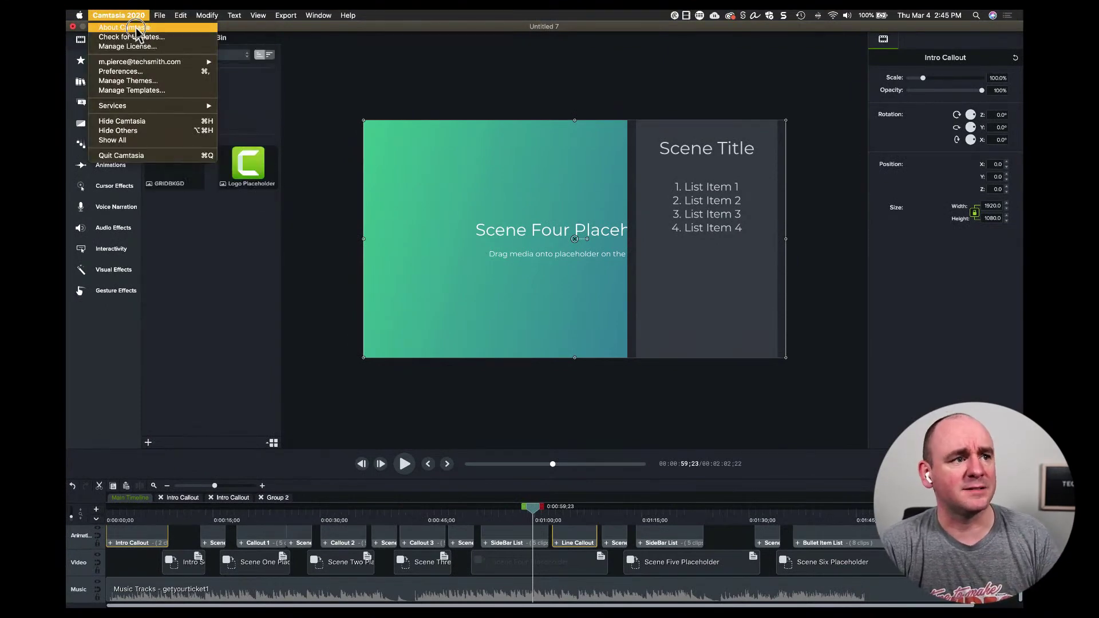
left_click(151, 90)
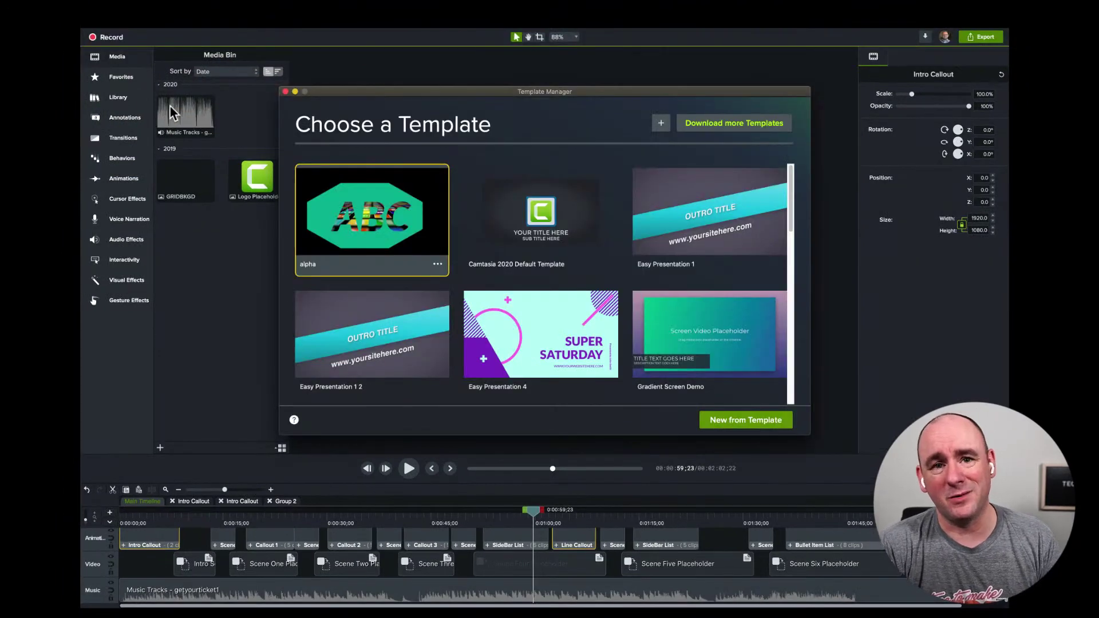
scroll(414, 267, "down", 2)
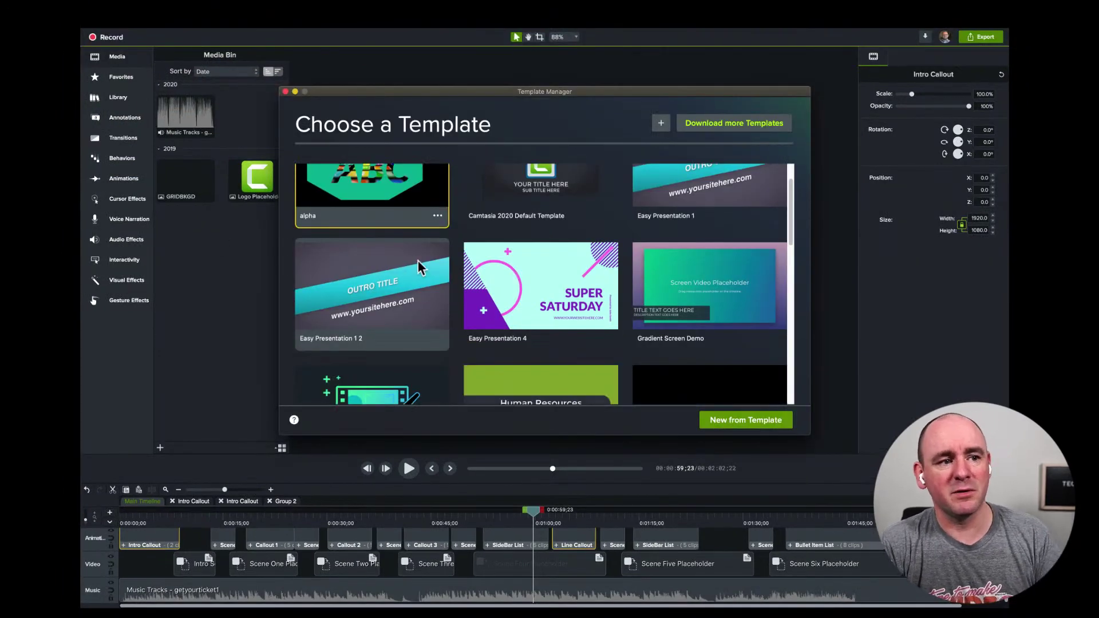
scroll(378, 304, "up", 2)
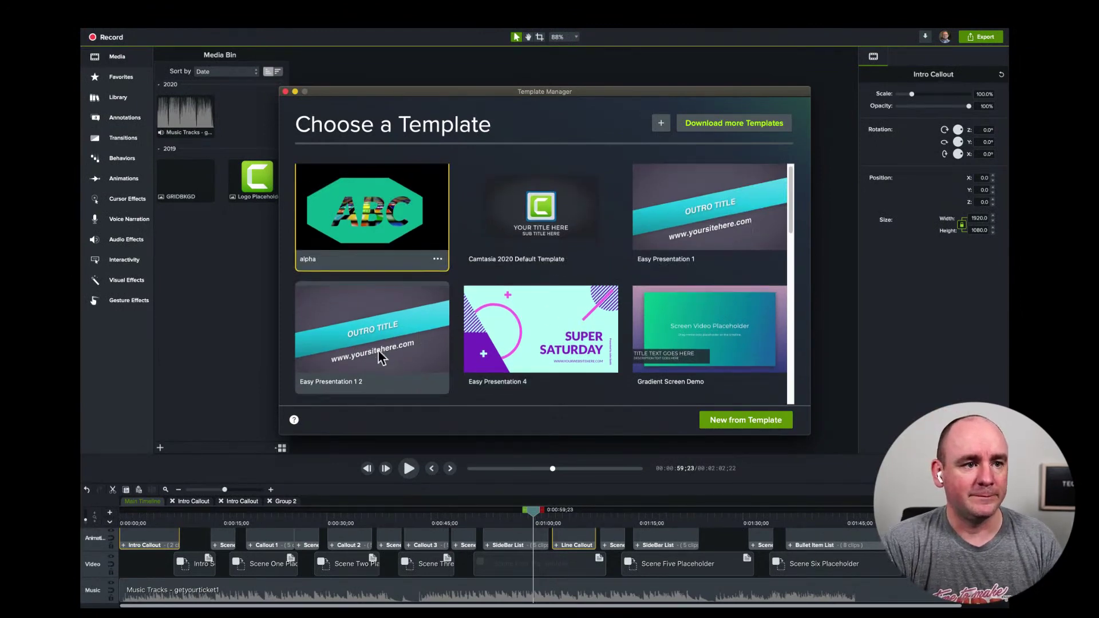
scroll(384, 347, "down", 1)
scroll(420, 400, "up", 1)
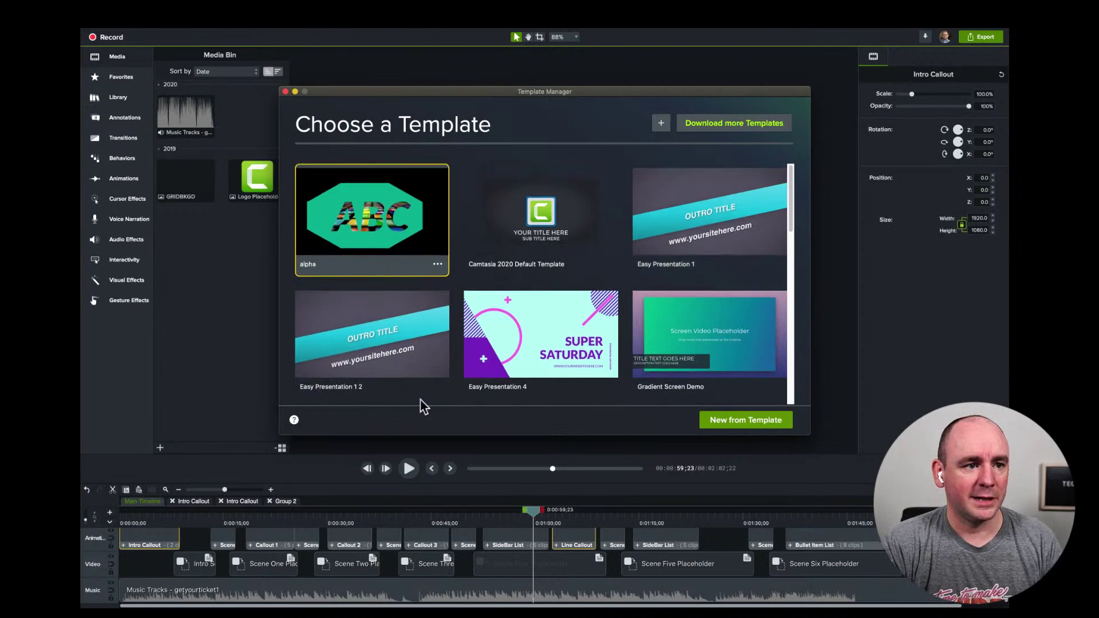
- Permanently delete the Easy Presentation 1 2 template and look through the remaining templates
left_click(383, 337)
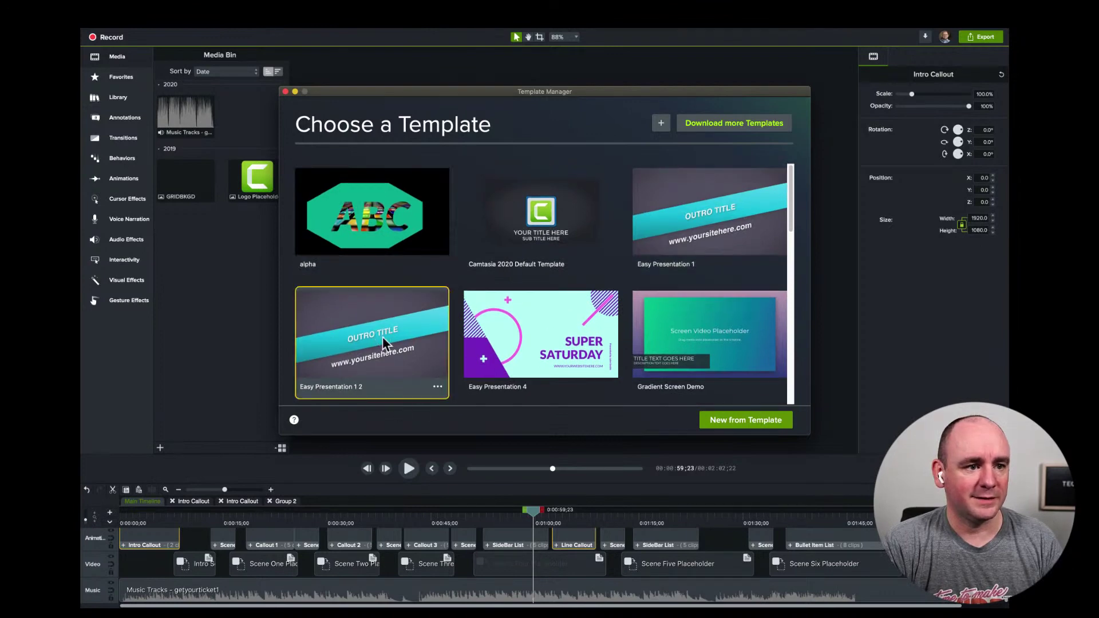
left_click(438, 387)
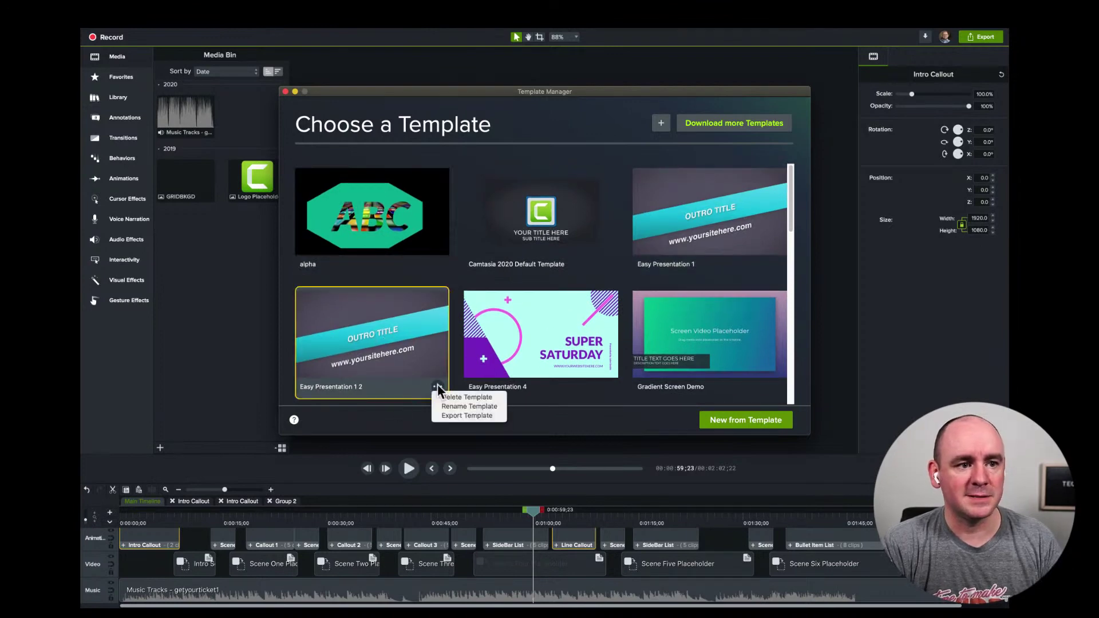
left_click(484, 396)
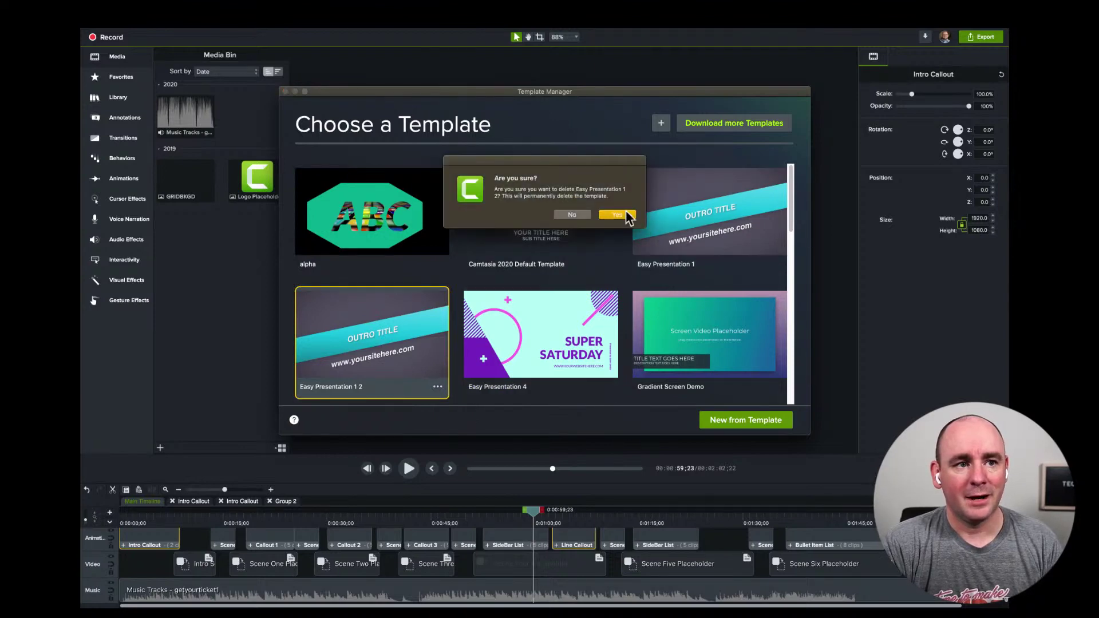
left_click(628, 214)
scroll(538, 281, "down", 5)
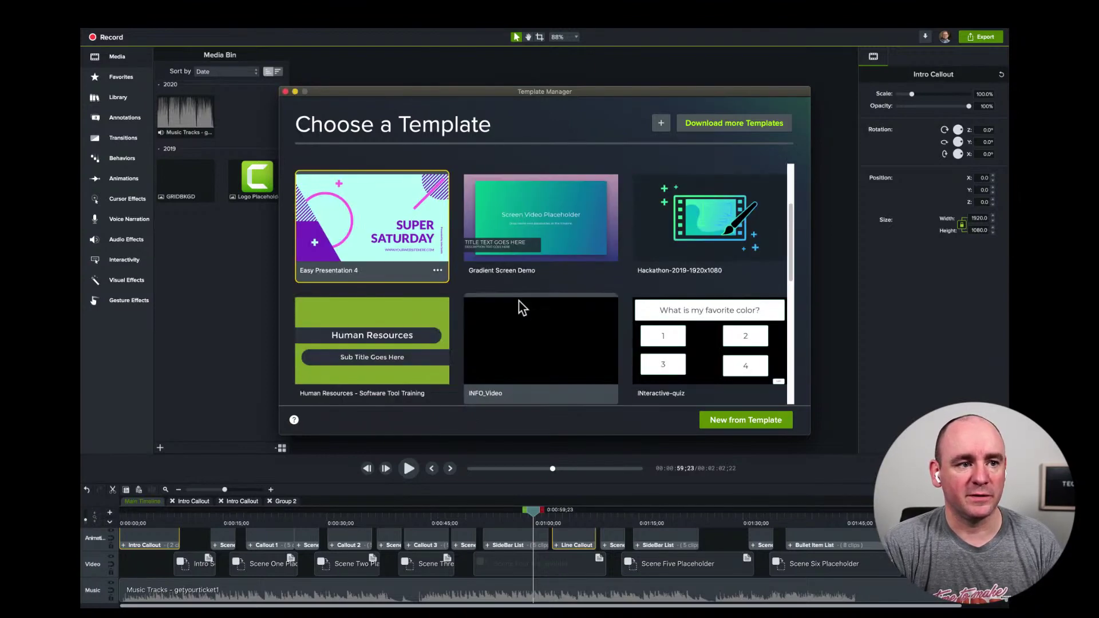
- Look through the saved templates from Easy Presentation 4 to TVL-LI Share and back up the list
scroll(521, 302, "down", 6)
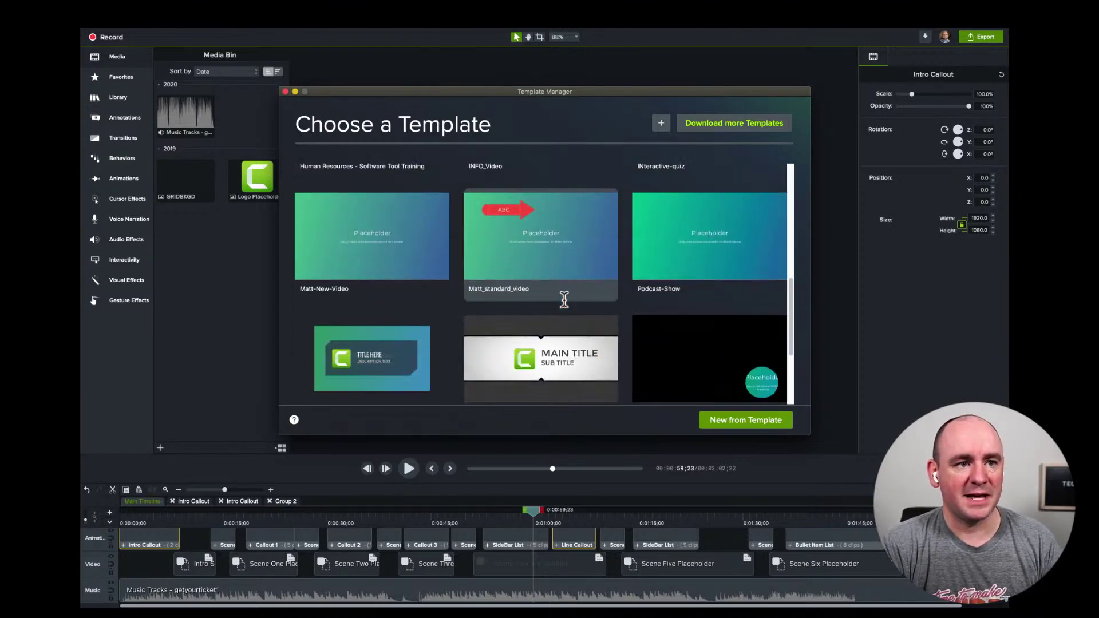
scroll(564, 300, "down", 2)
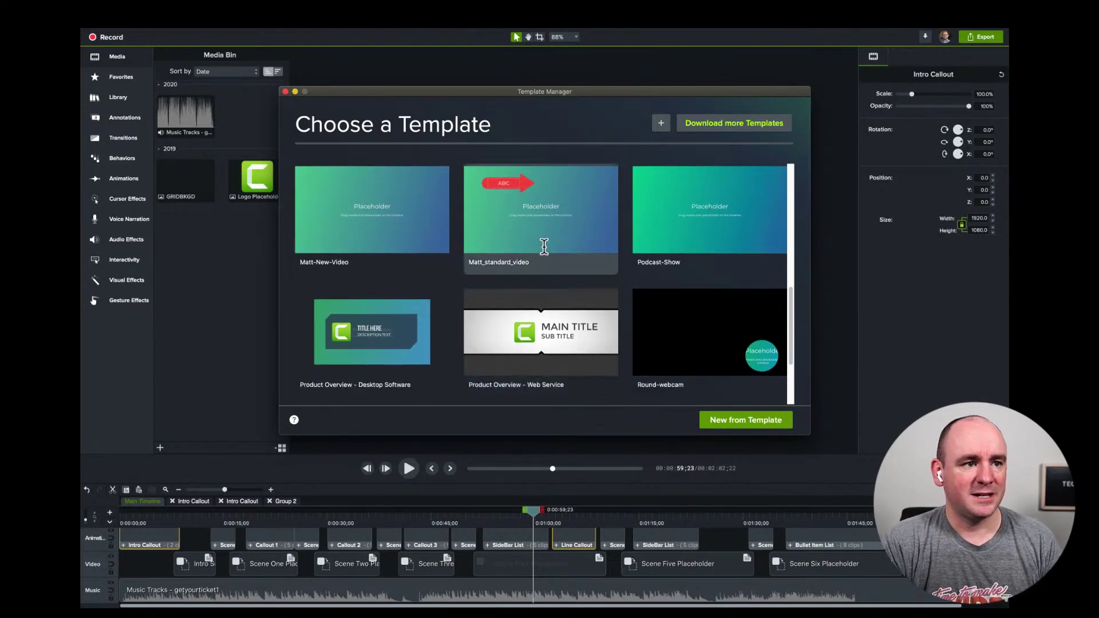
scroll(687, 243, "down", 1)
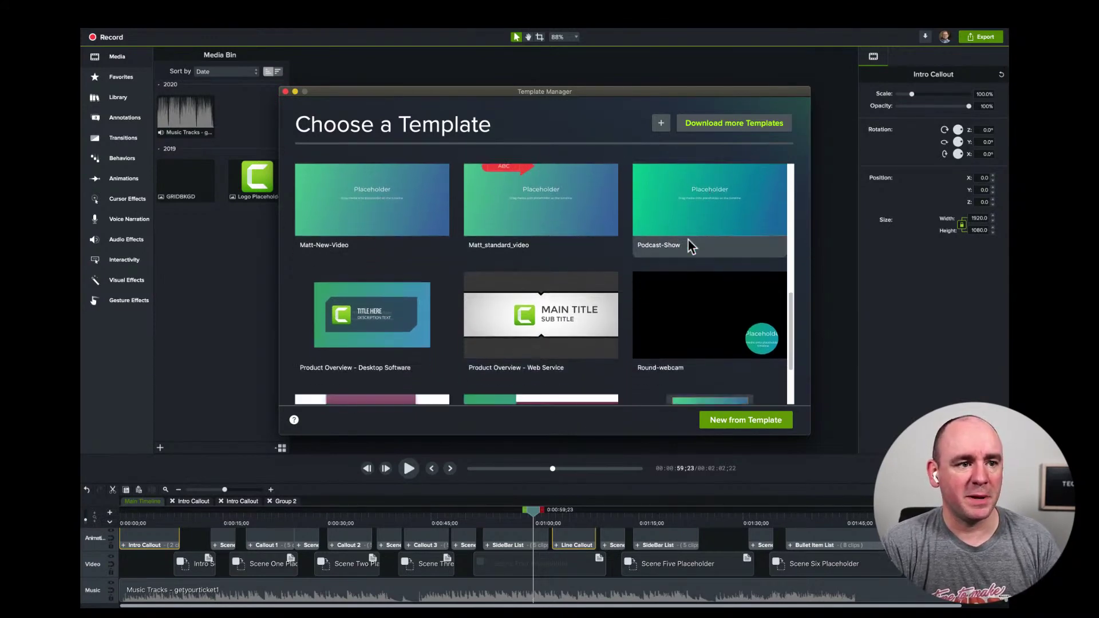
scroll(716, 229, "down", 4)
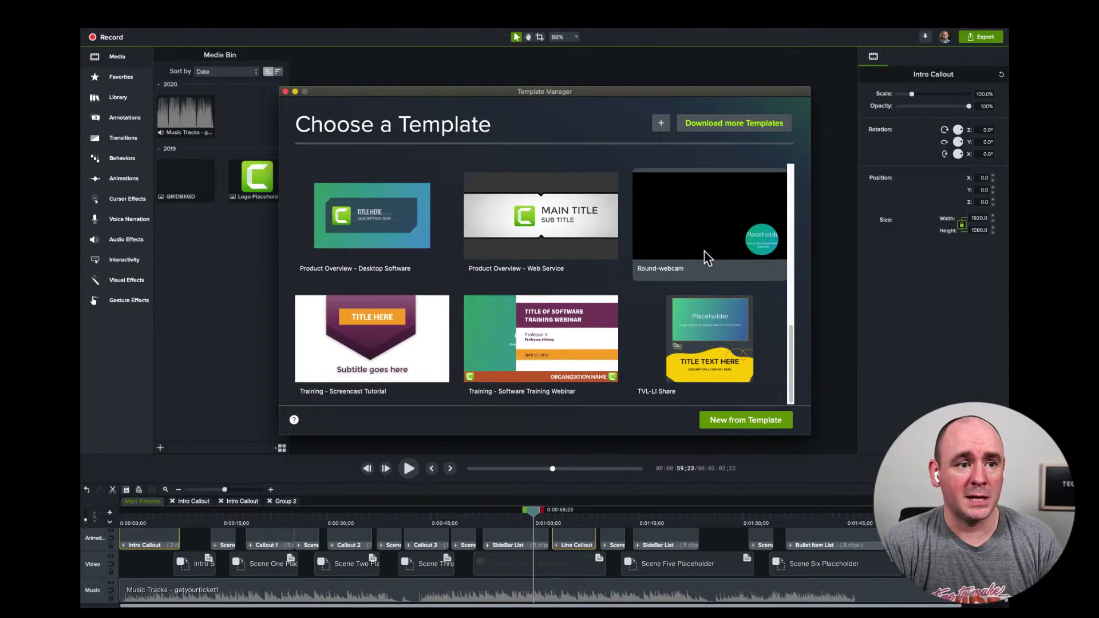
scroll(362, 321, "up", 3)
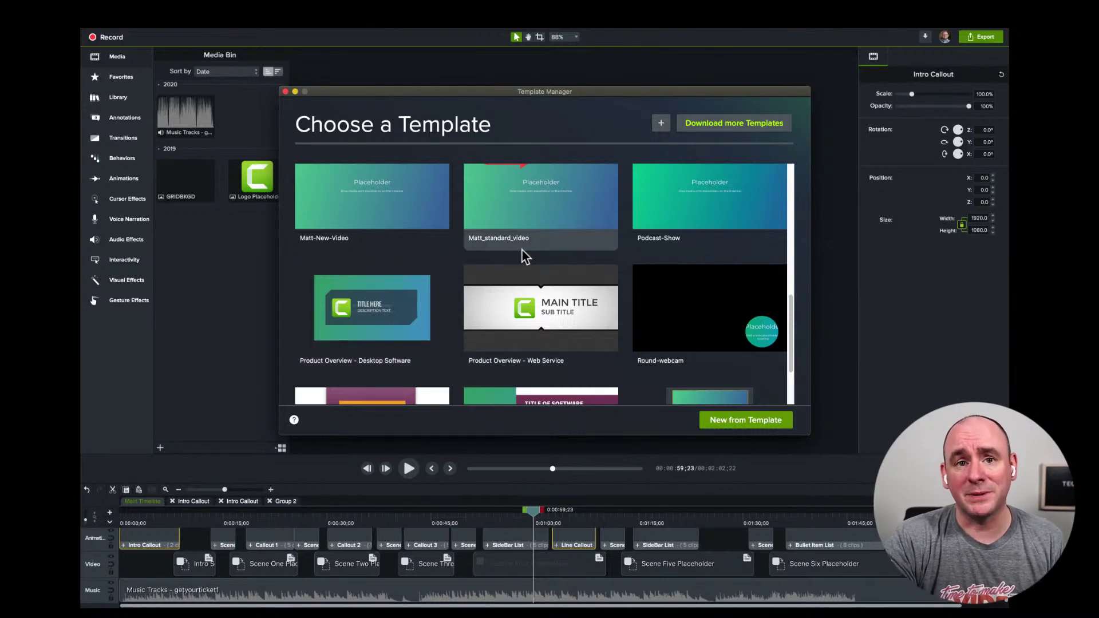
scroll(561, 266, "up", 1)
scroll(550, 265, "up", 2)
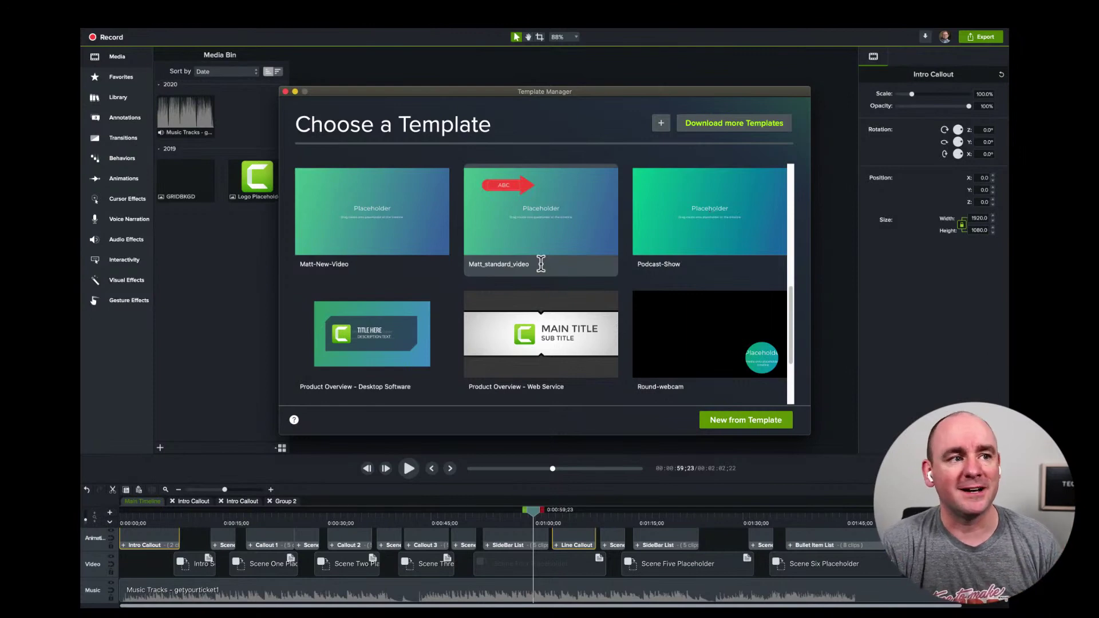
scroll(541, 263, "up", 5)
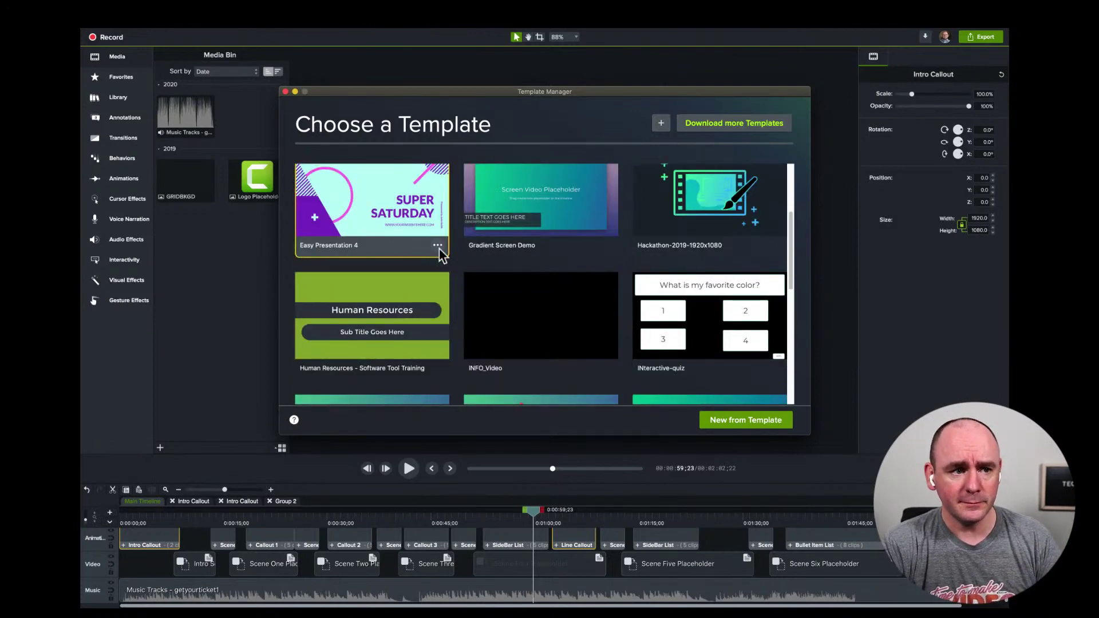
- Export the Round-webcam template as Round-webcam.camtemplate to the 2021-03-04 templates folder under Live Events Support, 2021-03, and close the Template Manager
scroll(437, 275, "down", 5)
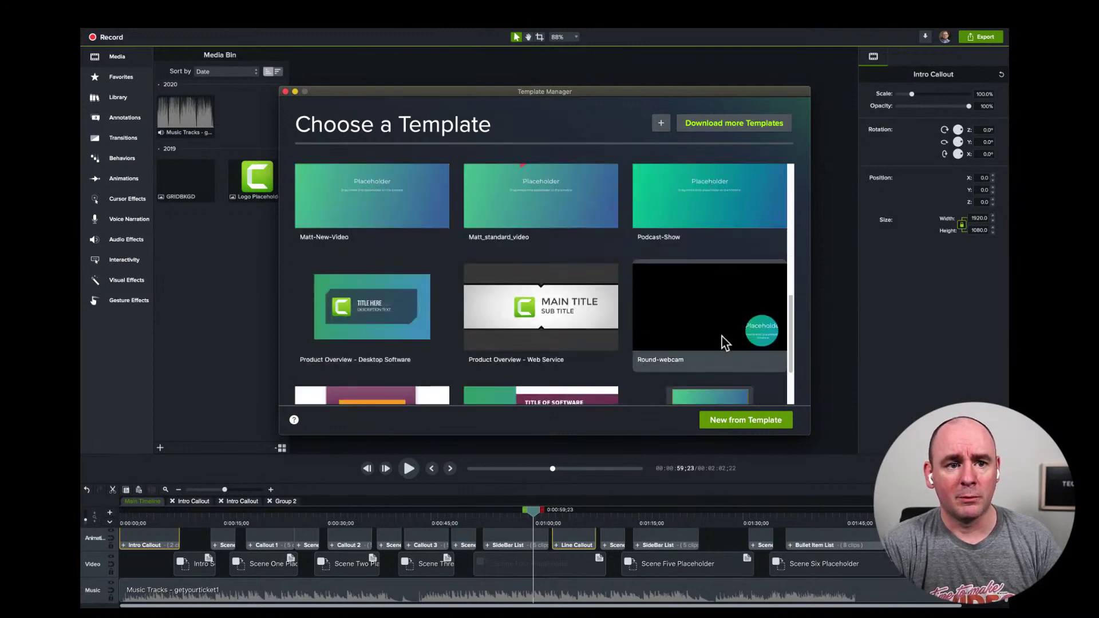
scroll(773, 355, "down", 1)
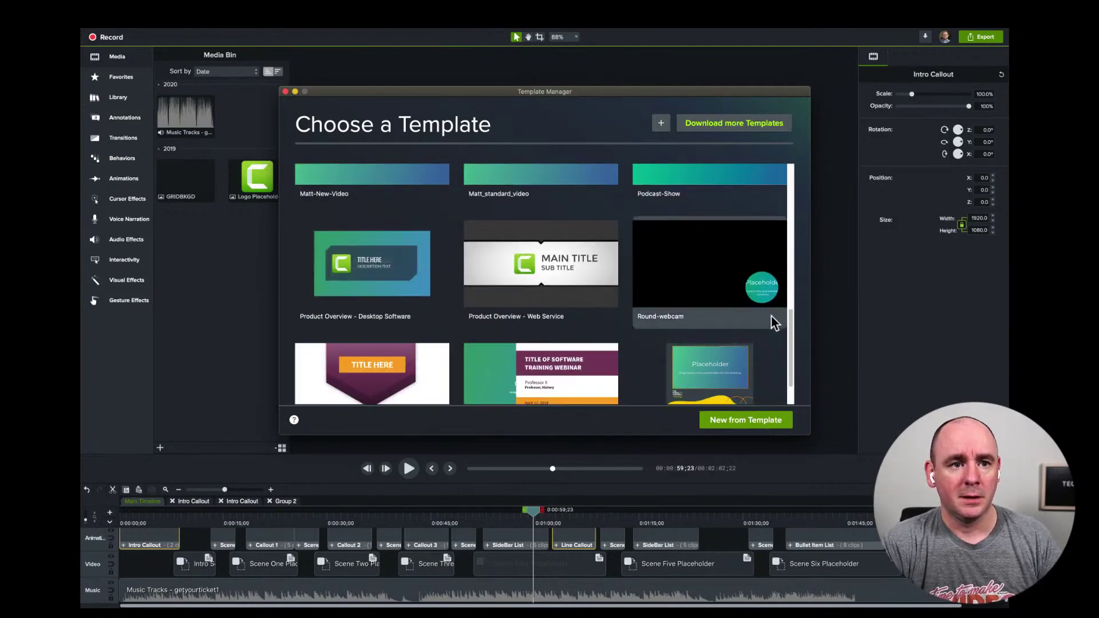
left_click(776, 317)
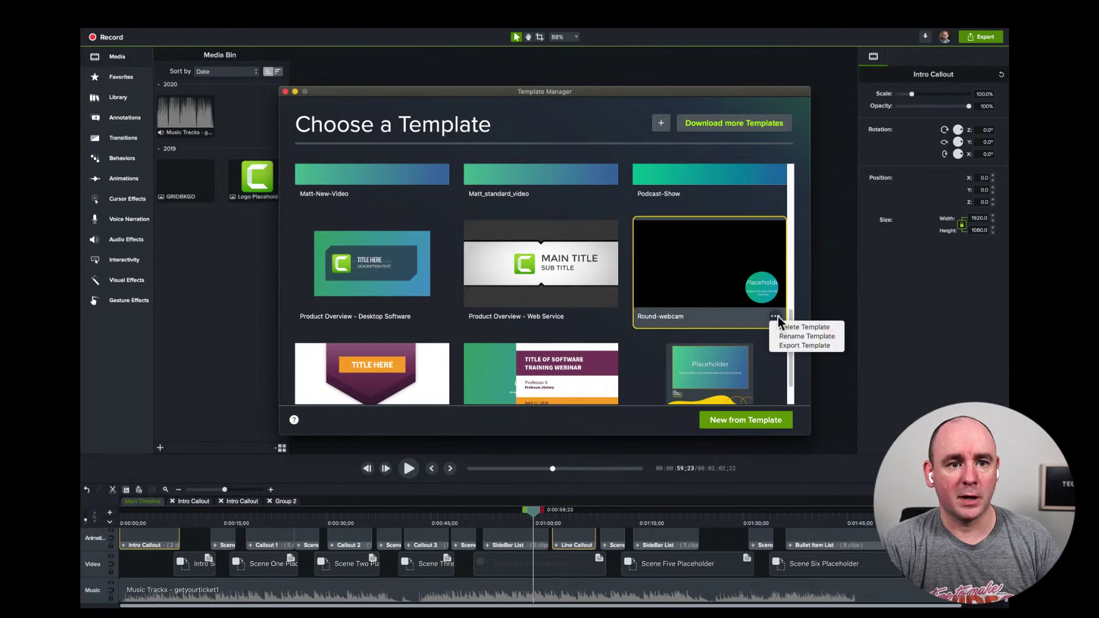
left_click(805, 346)
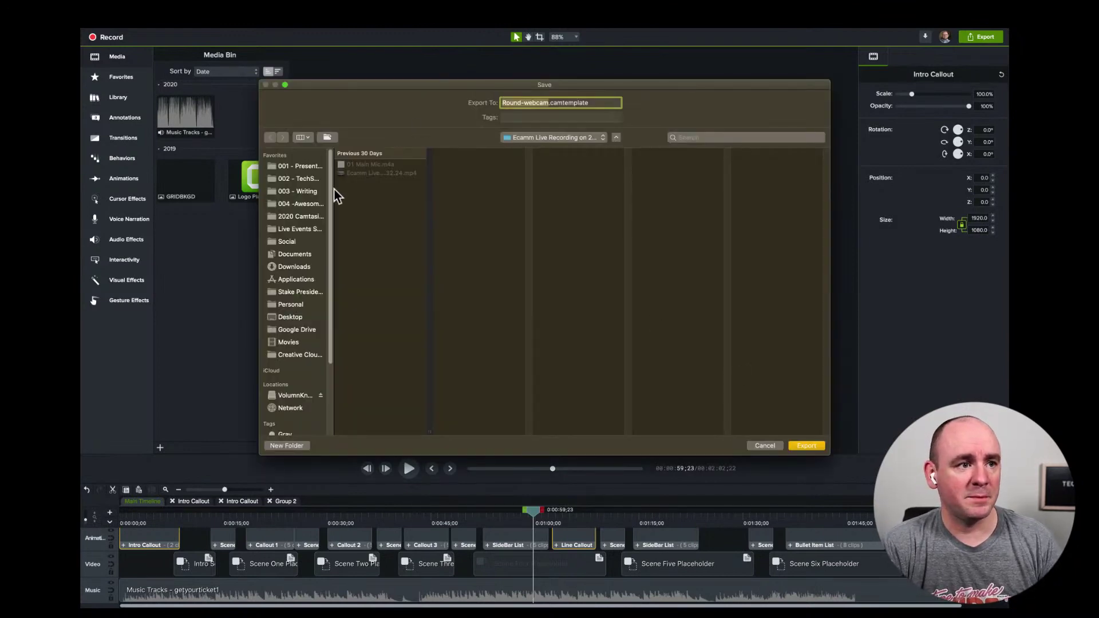
left_click(293, 229)
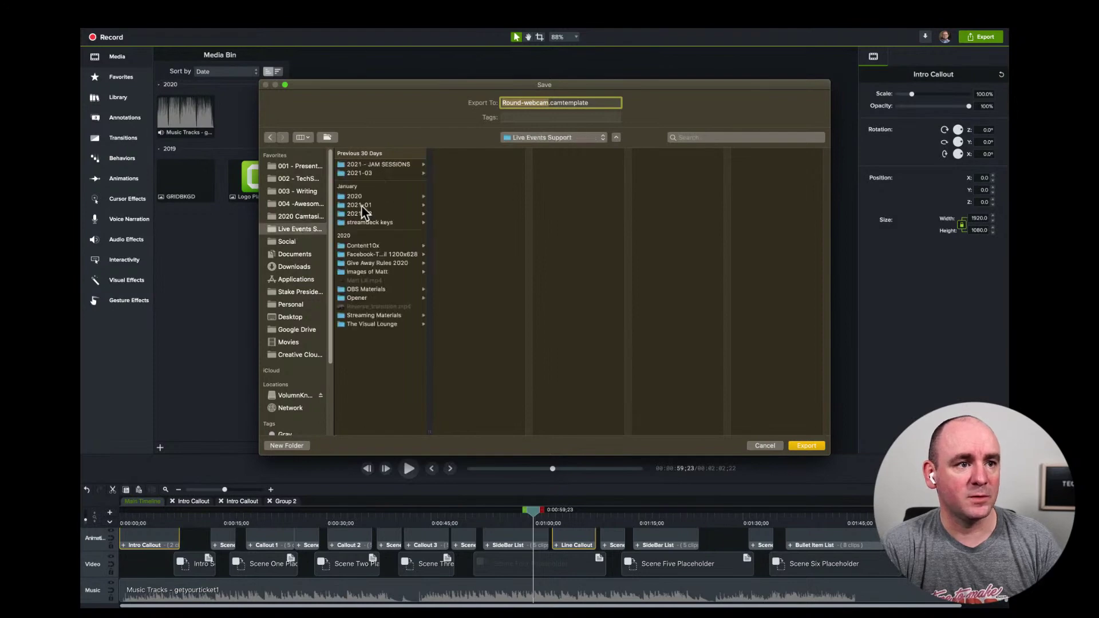
left_click(362, 172)
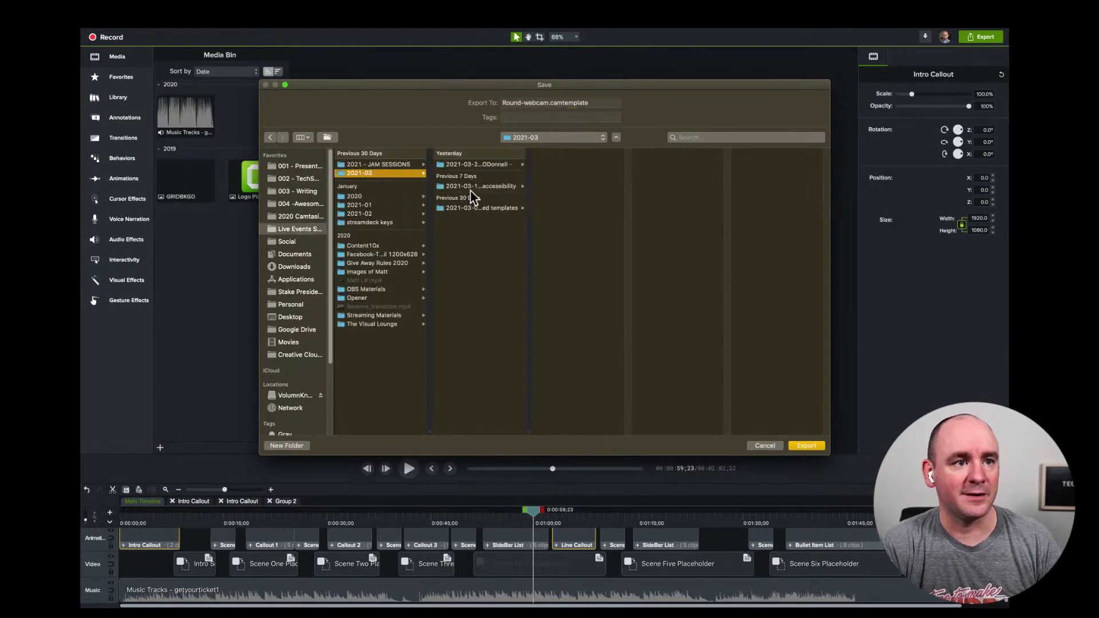
left_click(491, 205)
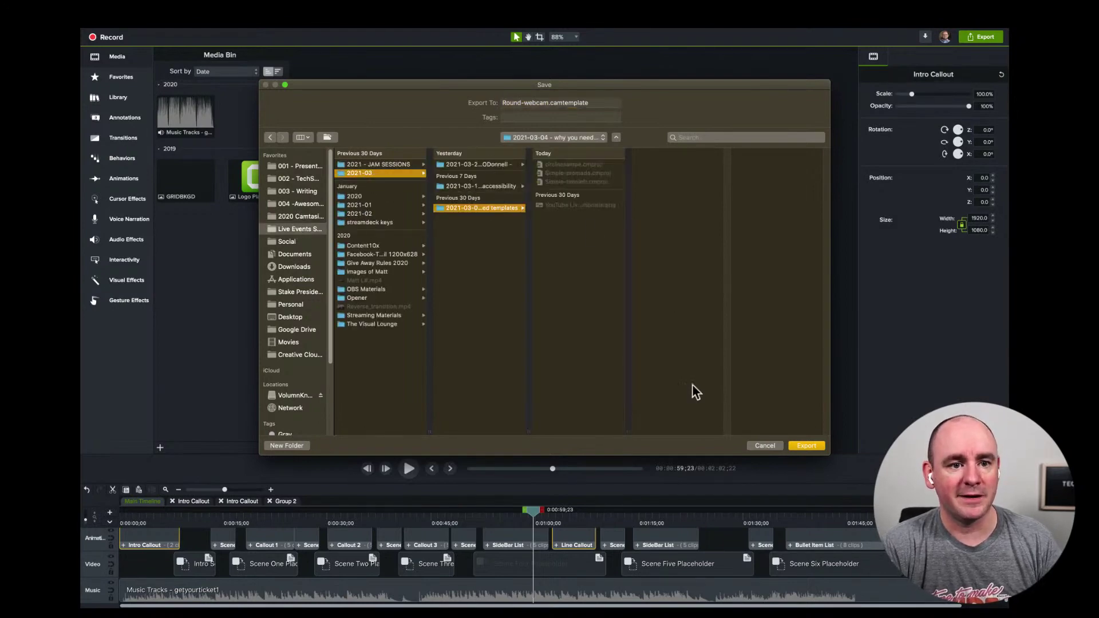
left_click(807, 446)
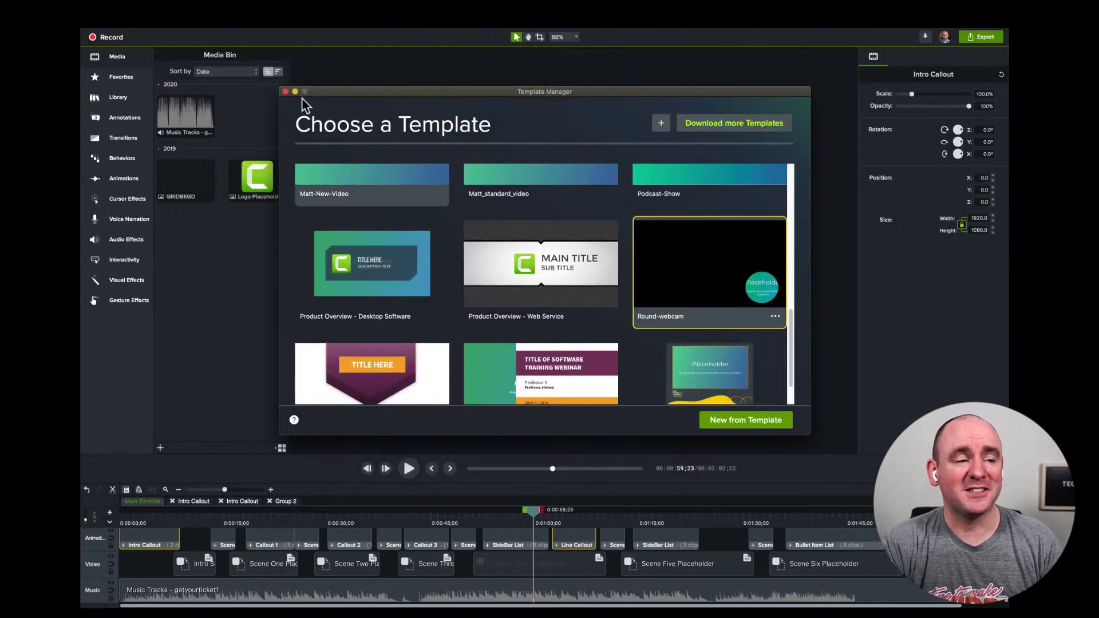
left_click(285, 93)
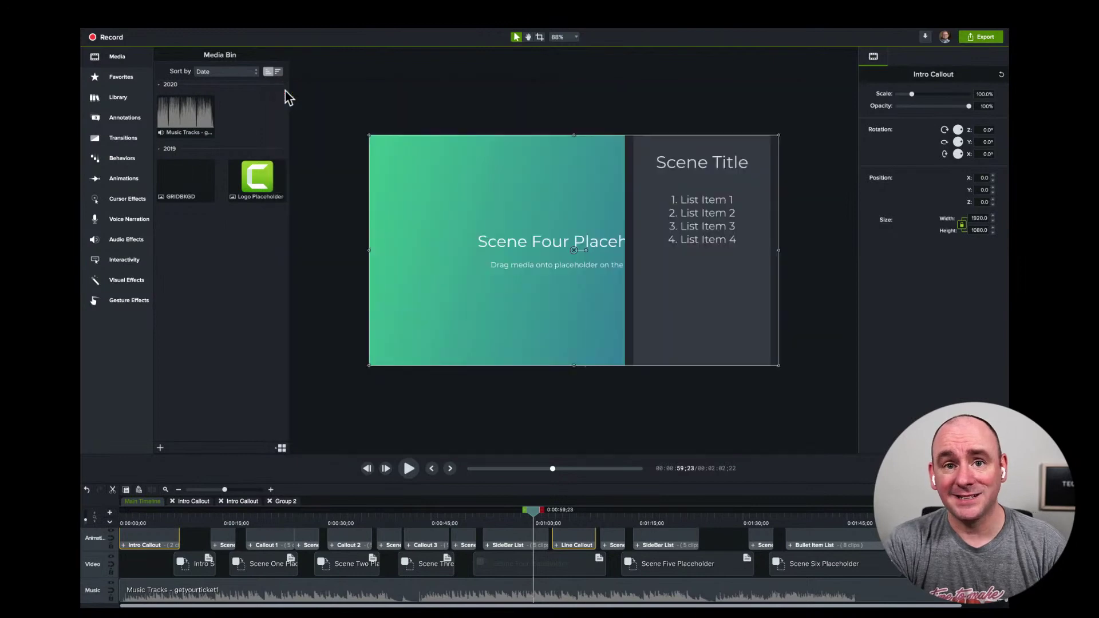